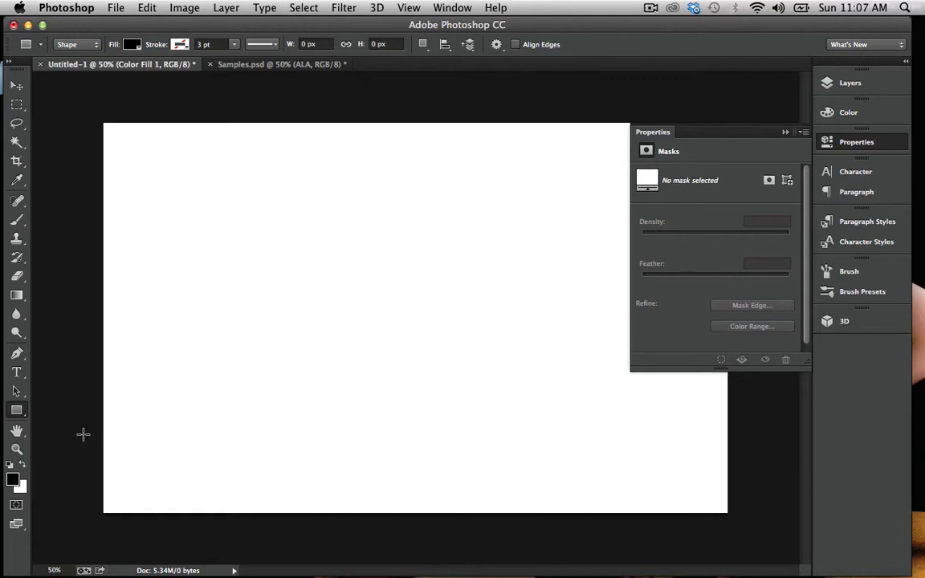
- Draw a black rectangle shape about 336 by 216 px in the upper-left area of the canvas
click(17, 413)
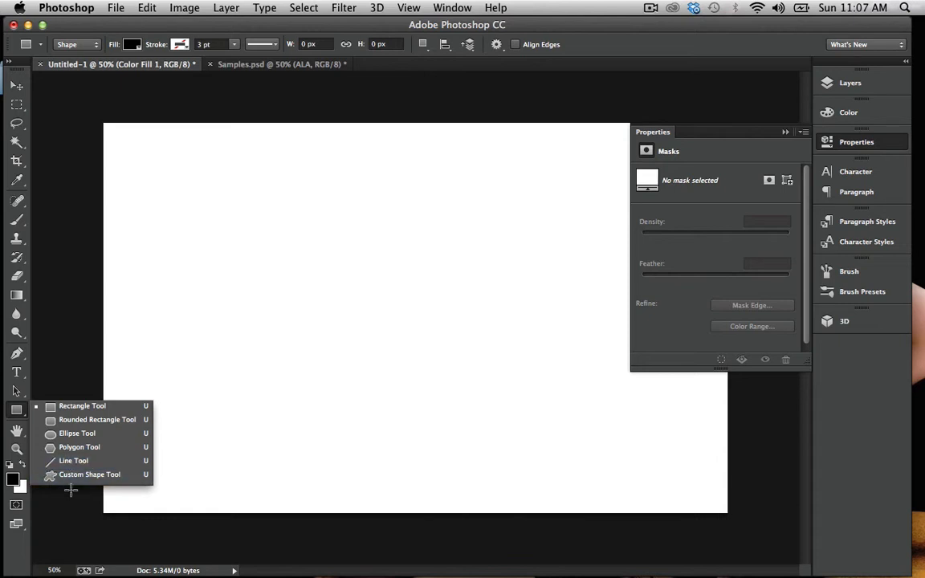
click(81, 407)
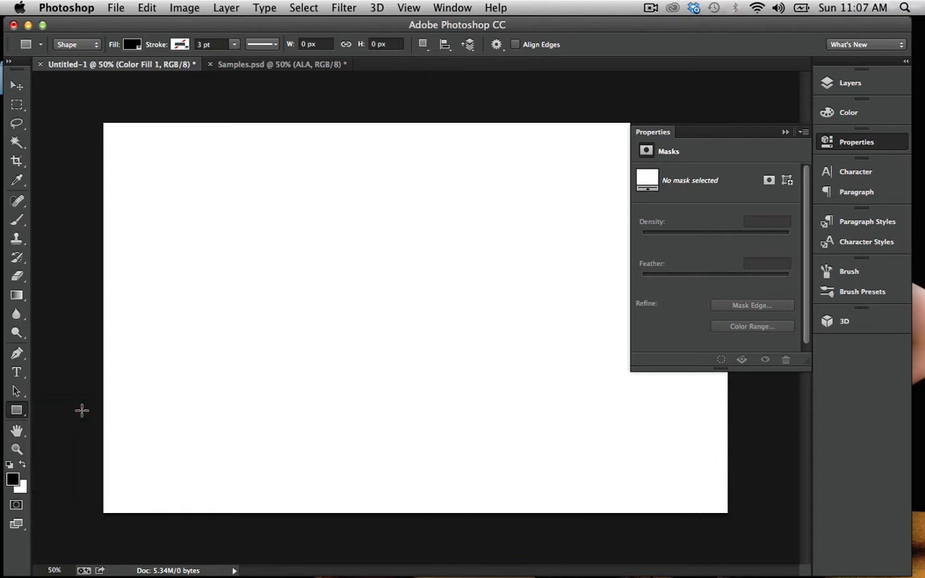
drag(166, 217, 286, 294)
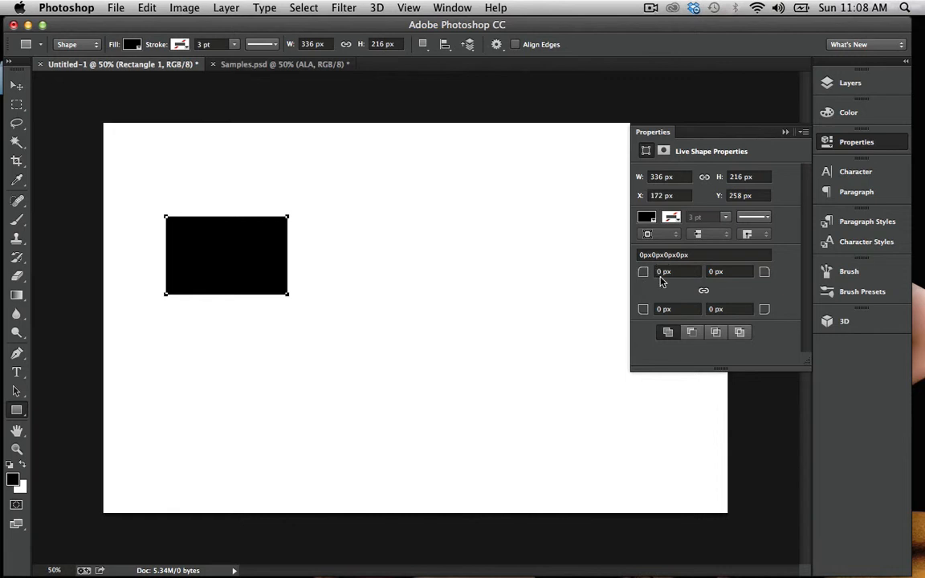
- Set the rectangle's corner radii to 25 px upper-left, 80 px lower-right and 90 px lower-left, and deselect its path
drag(663, 272, 616, 271)
text(25)
key(Return)
drag(740, 308, 674, 307)
text(80)
key(Return)
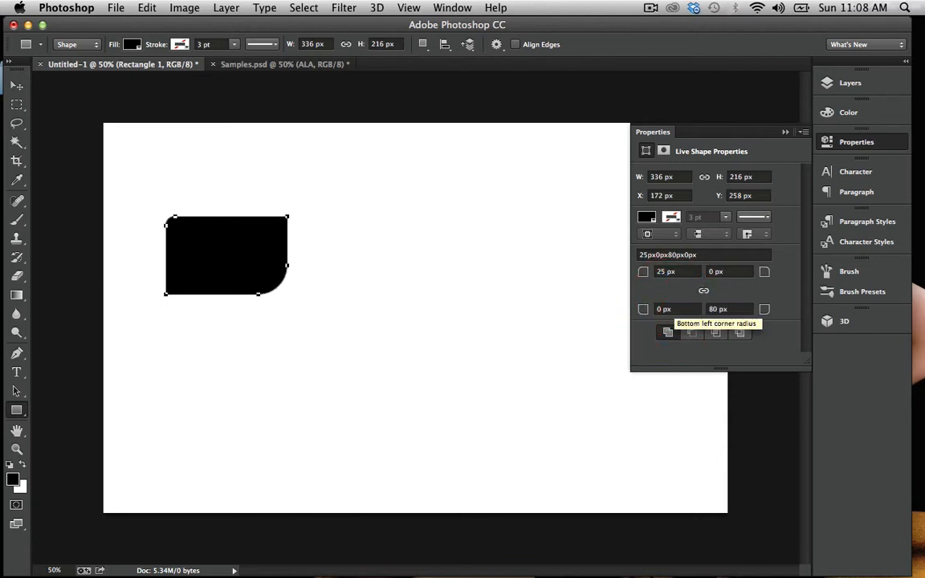
drag(678, 309, 565, 306)
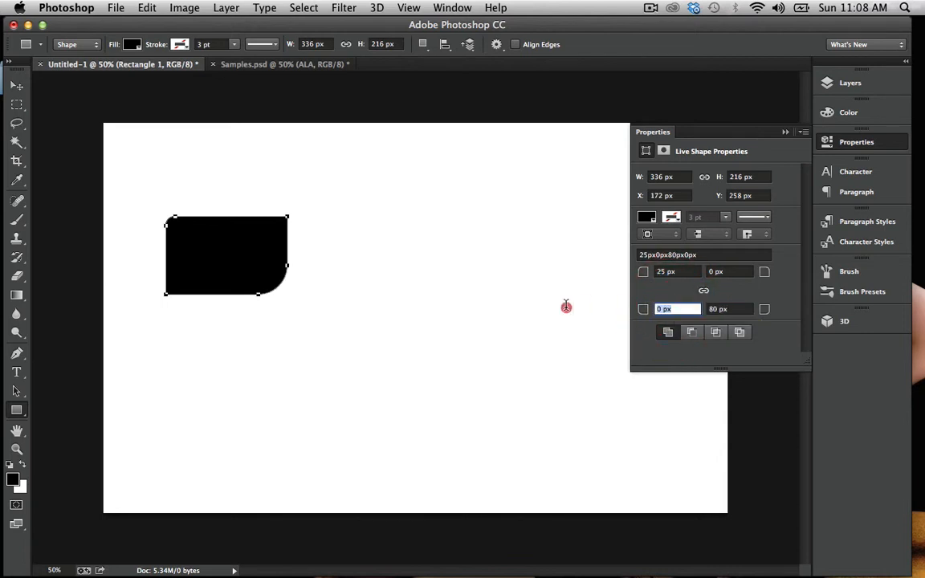
text(90)
key(Return)
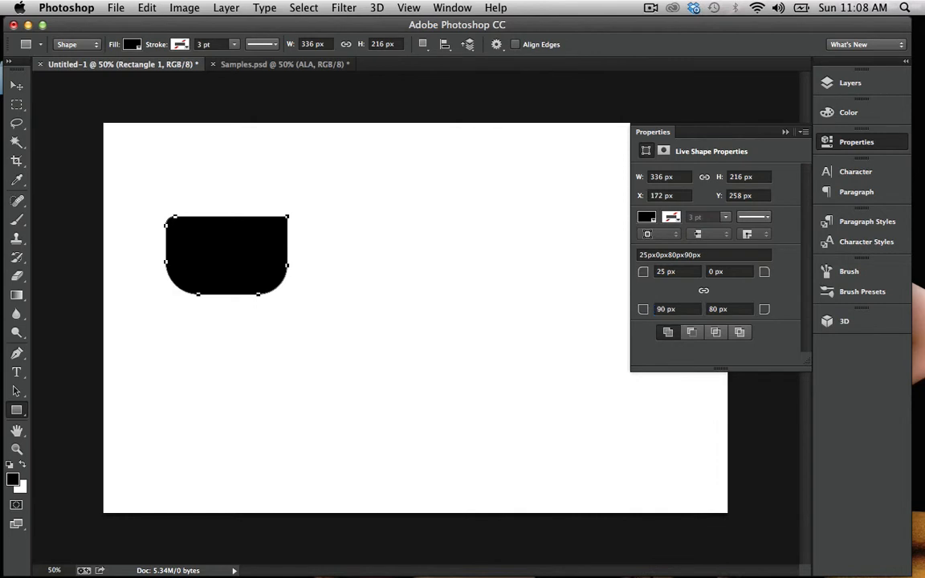
key(Return)
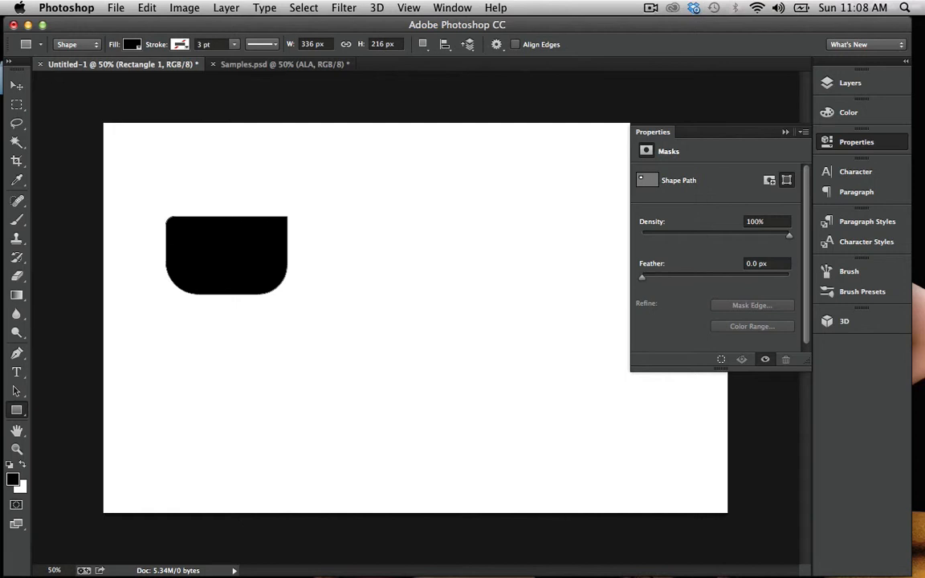
- Undo the rectangle's corner radius changes
key(super+alt+z)
key(super+alt+z)
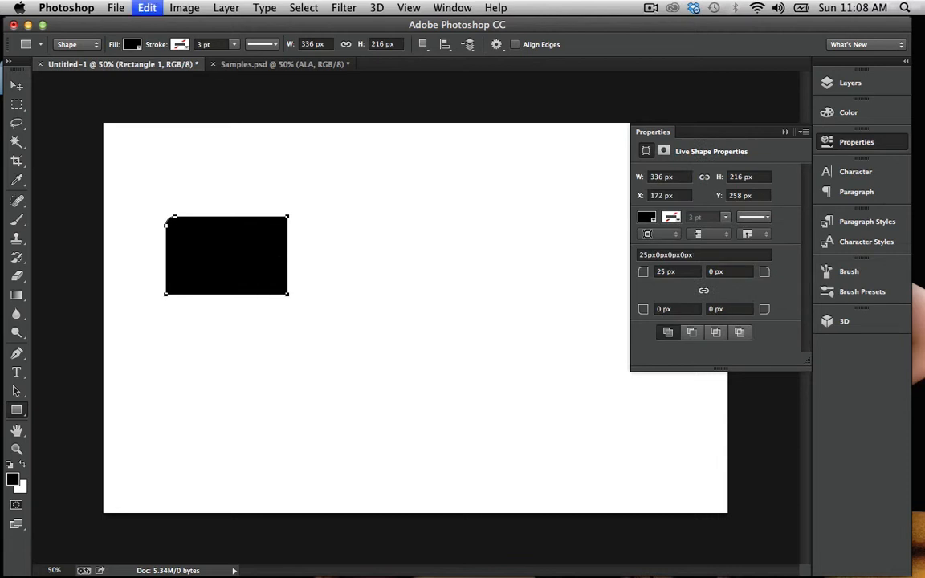
- Change the fill color of the Rectangle 1 shape layer to dark green 0f280e
click(839, 85)
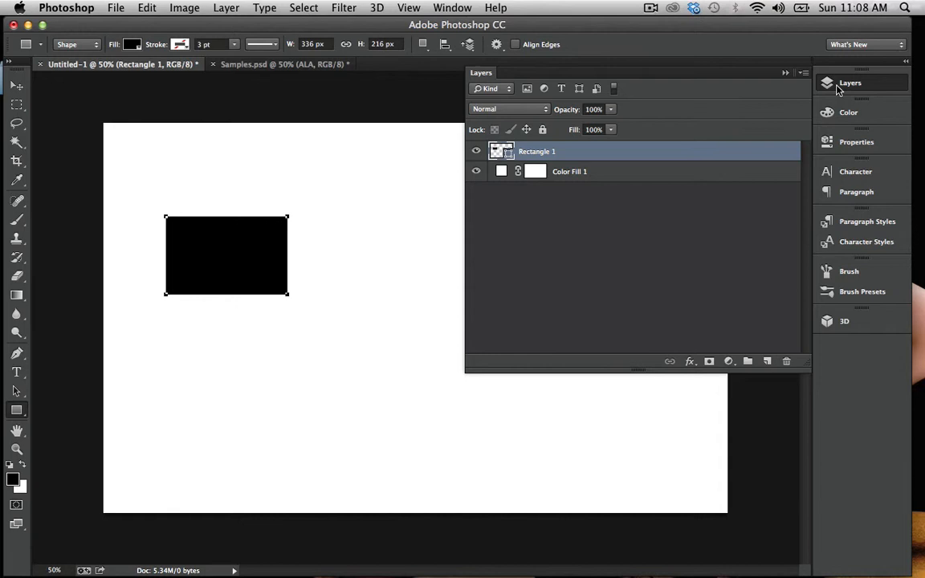
double_click(503, 152)
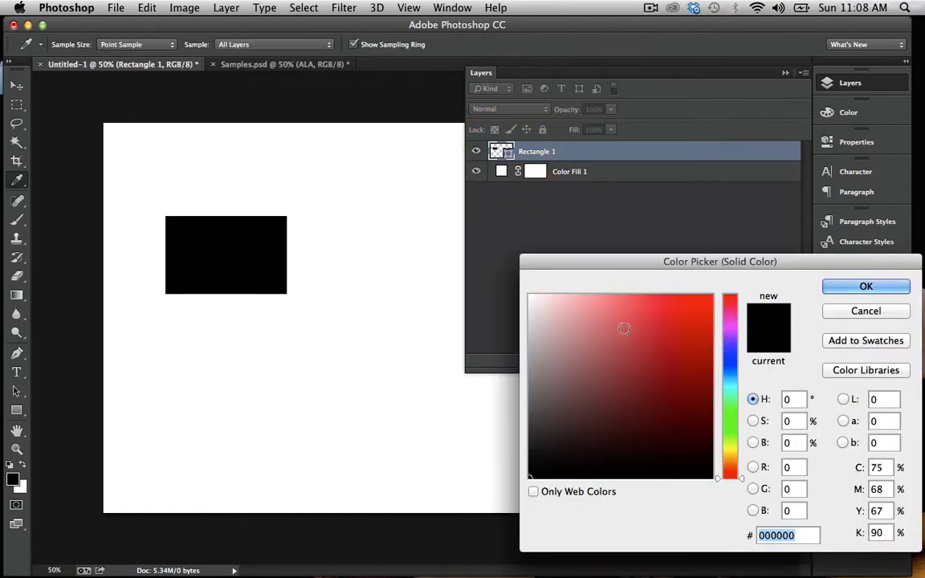
click(640, 325)
click(731, 419)
click(649, 426)
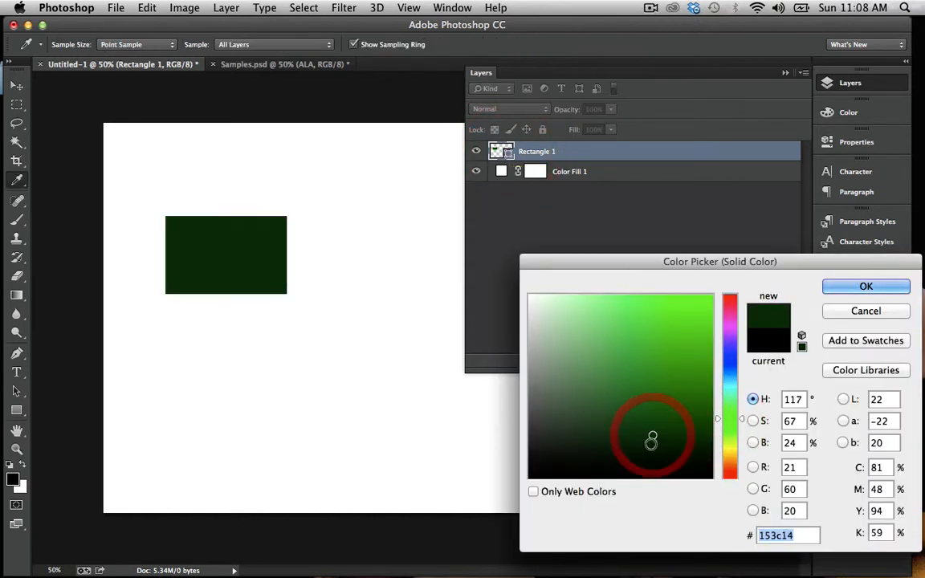
click(648, 448)
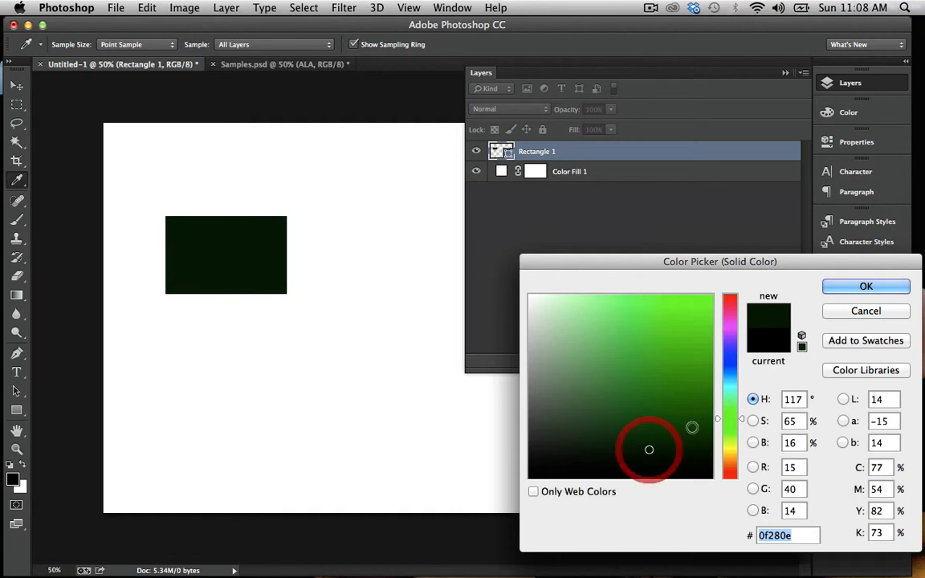
click(839, 290)
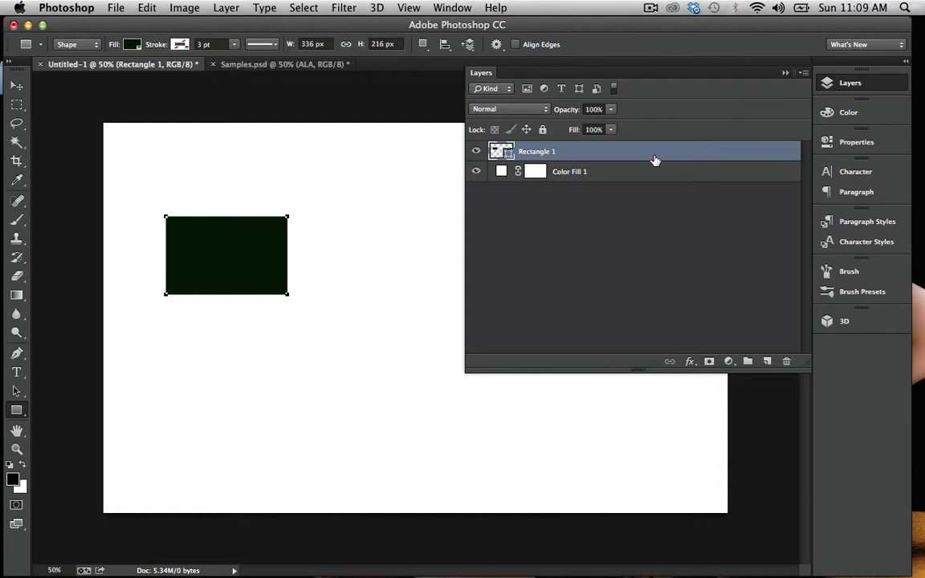
- Switch the Rectangle tool's drawing mode to Path and back to Shape
click(80, 46)
click(81, 54)
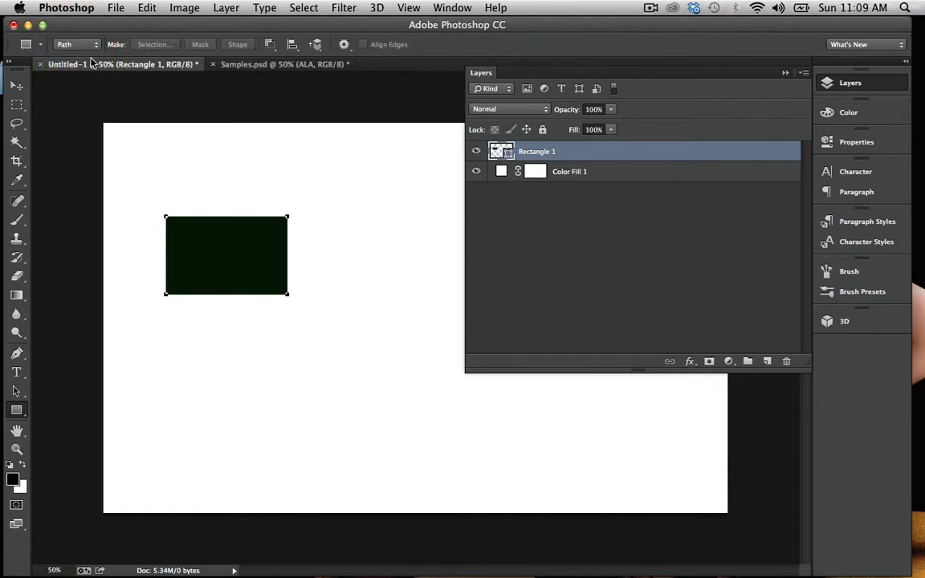
click(77, 45)
click(73, 30)
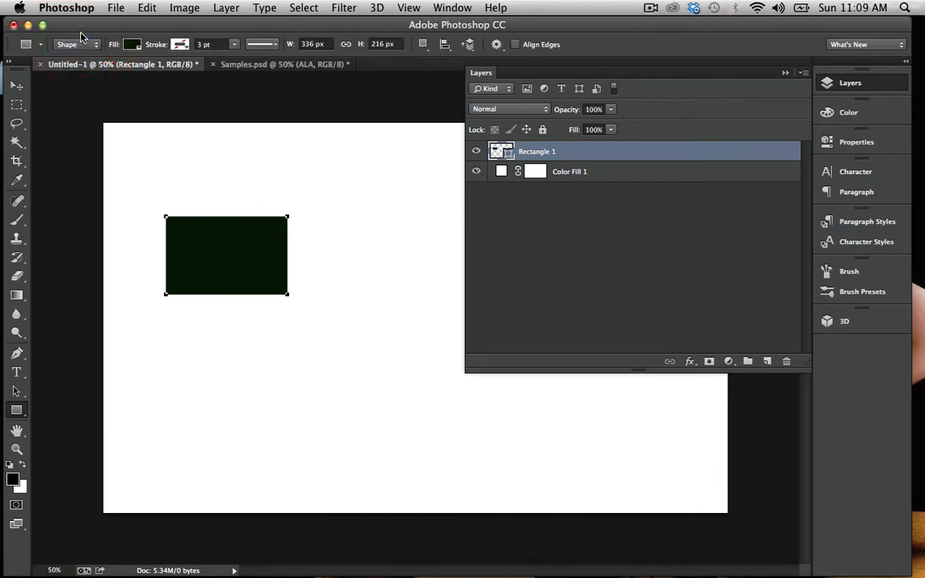
click(87, 45)
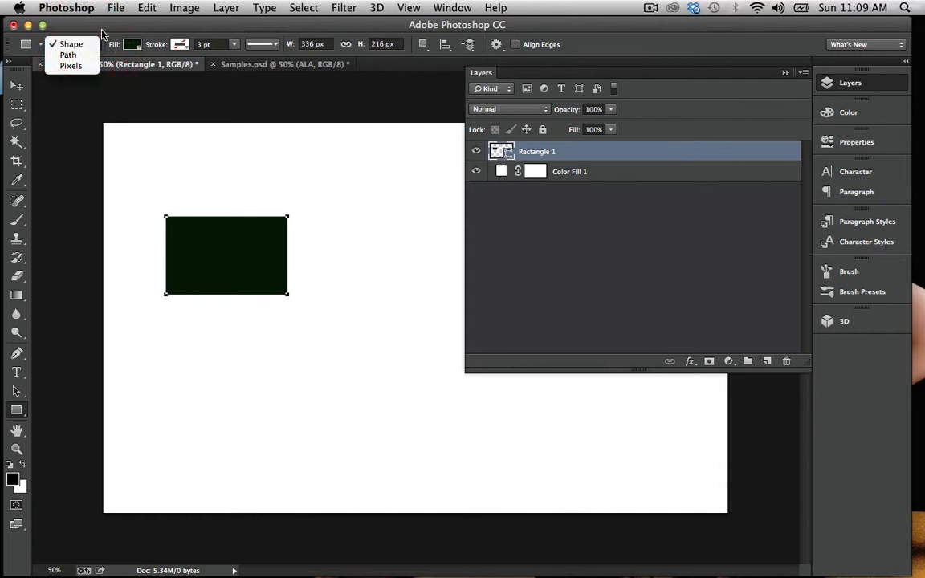
click(48, 26)
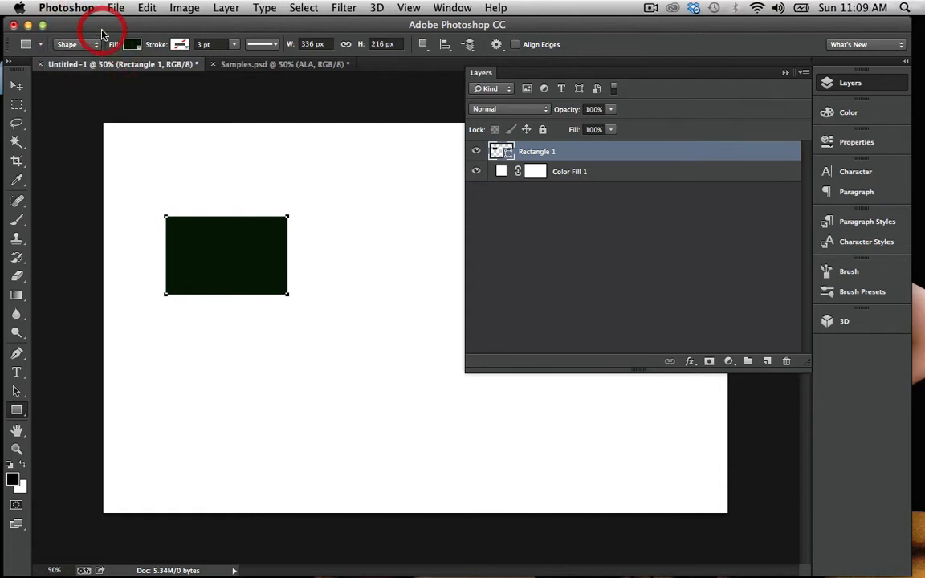
- Move the rectangle down and to the right with Path Selection, and place a copy of it above on the same layer
click(18, 392)
drag(258, 274, 351, 294)
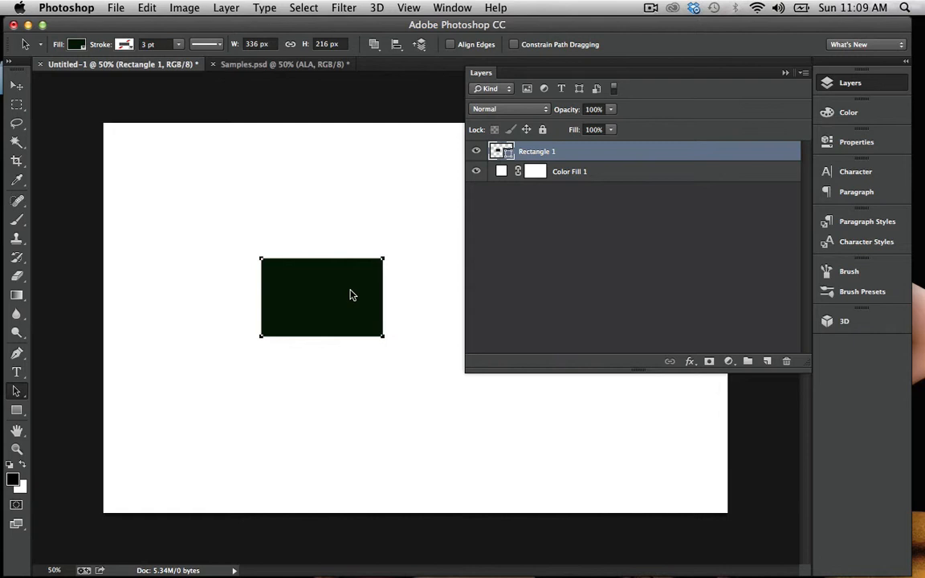
click(350, 294)
drag(351, 293, 303, 200)
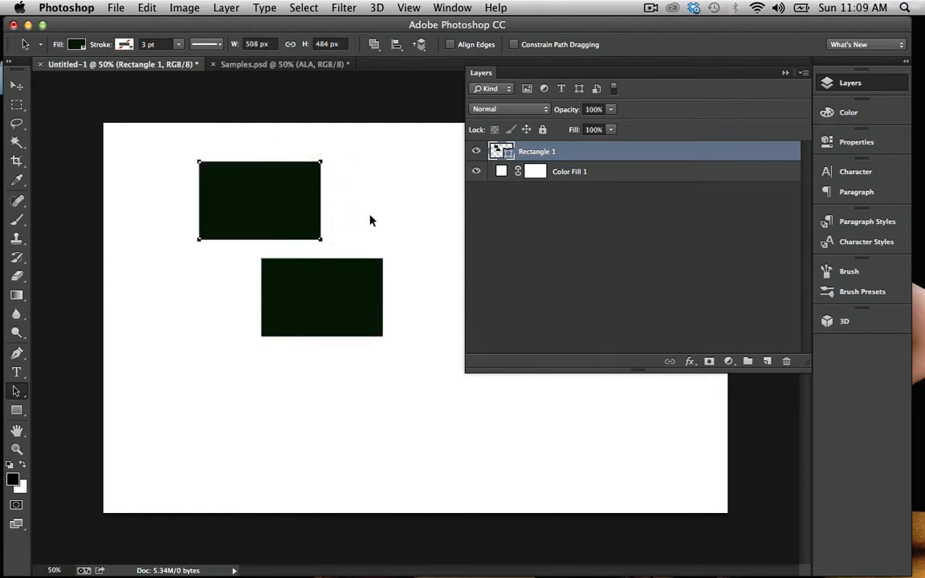
- Reposition the lower rectangle with Path Selection so it sits just beneath the upper one
click(273, 209)
drag(319, 287, 375, 326)
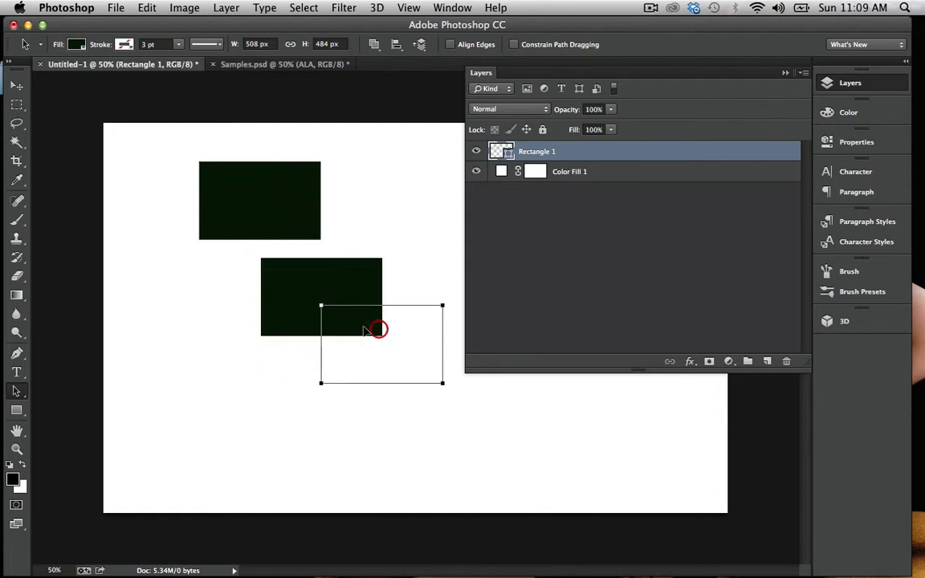
drag(394, 373, 274, 320)
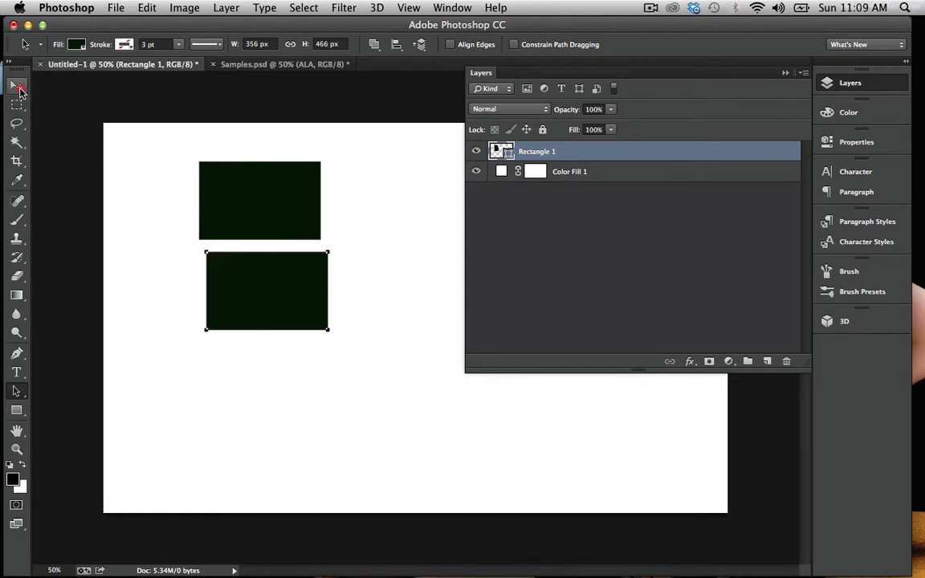
- Move both rectangles together slightly down and to the left as one layer with the Move tool
click(19, 89)
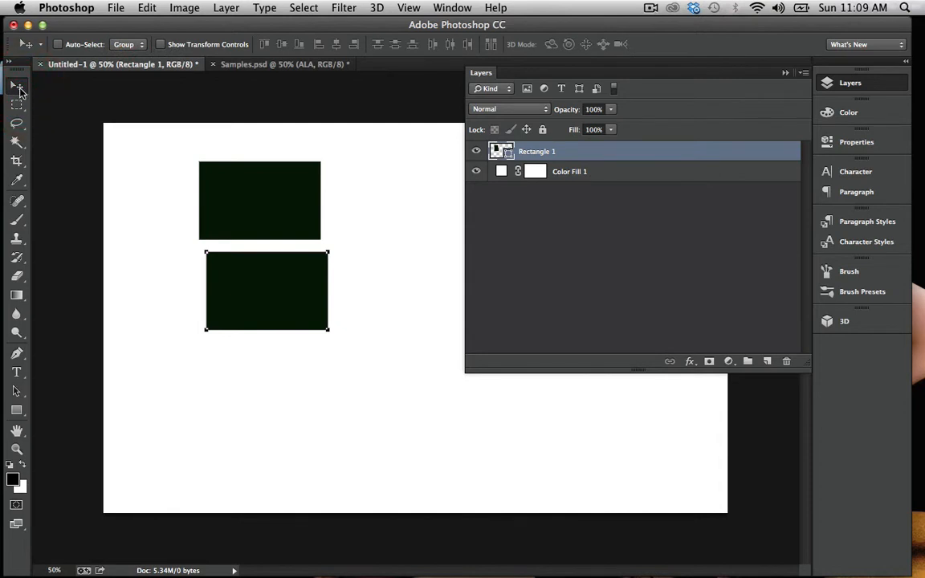
drag(304, 223, 347, 254)
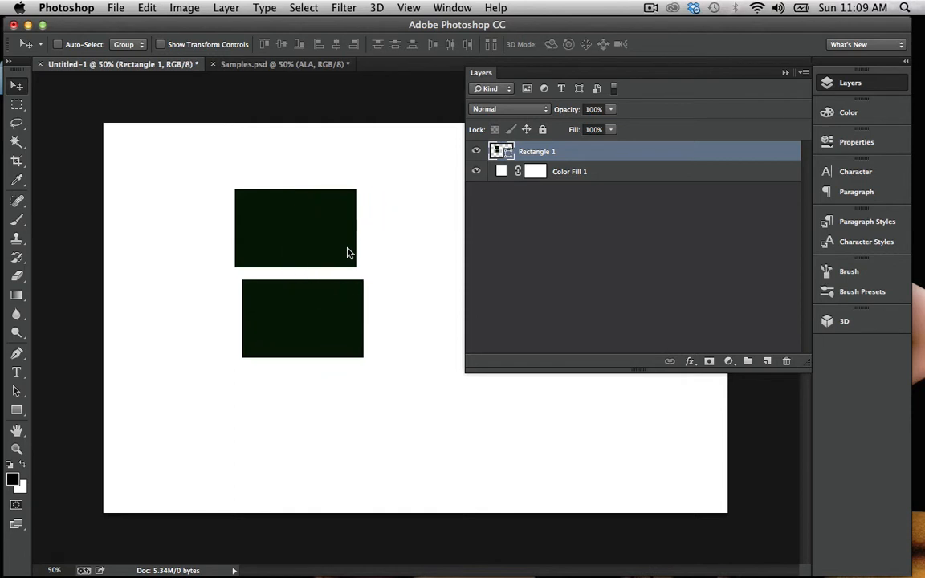
key(super+z)
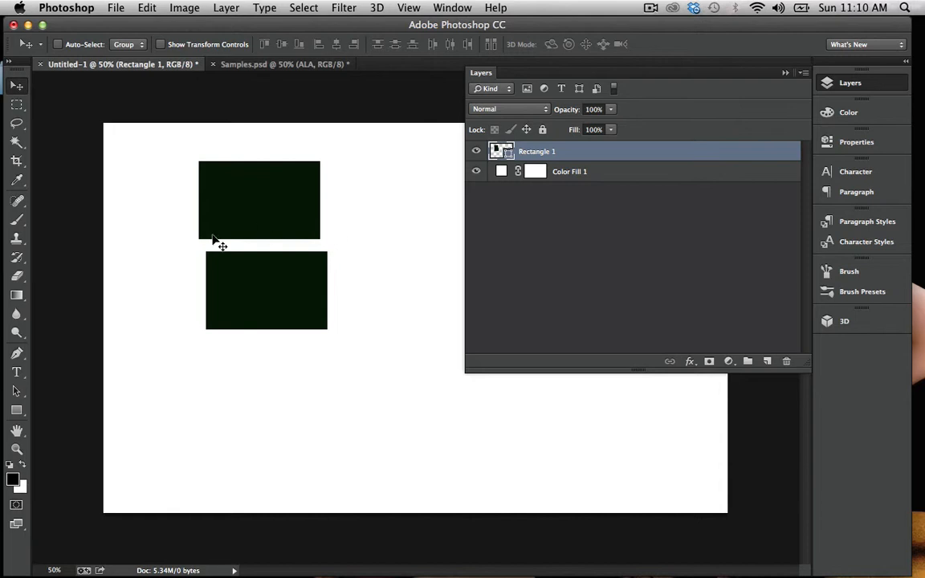
drag(274, 291, 268, 300)
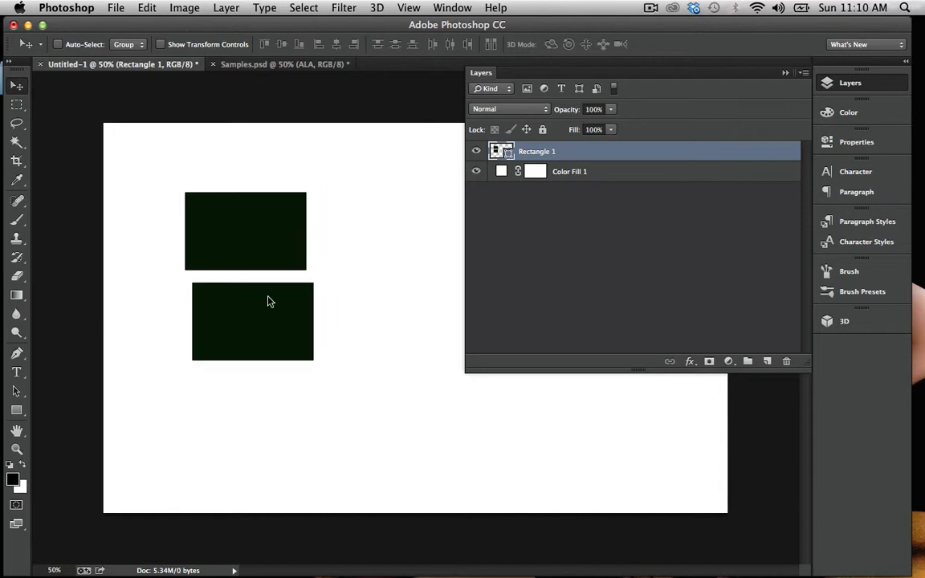
- Move only the lower rectangle down and to the right, well clear of the upper one, using the Direct Selection tool
click(17, 391)
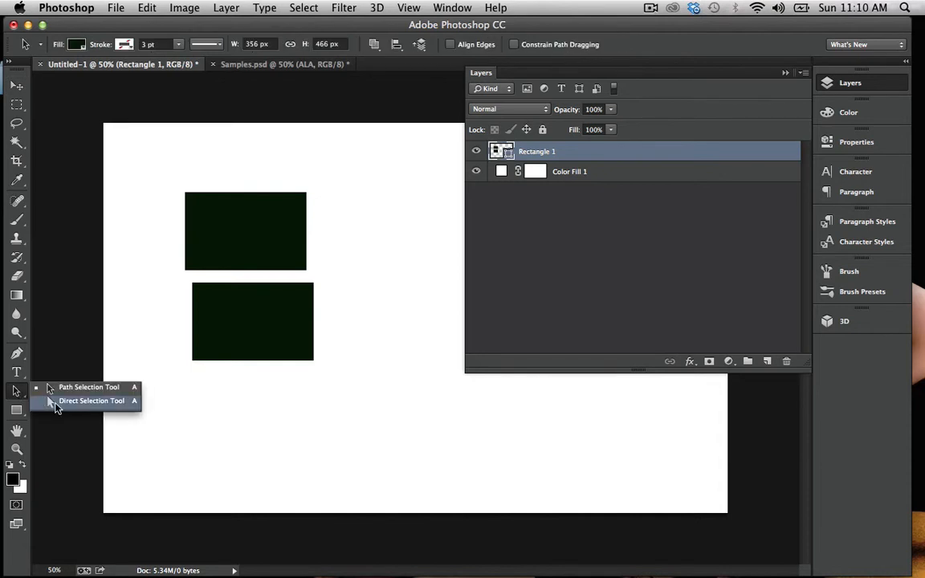
click(54, 407)
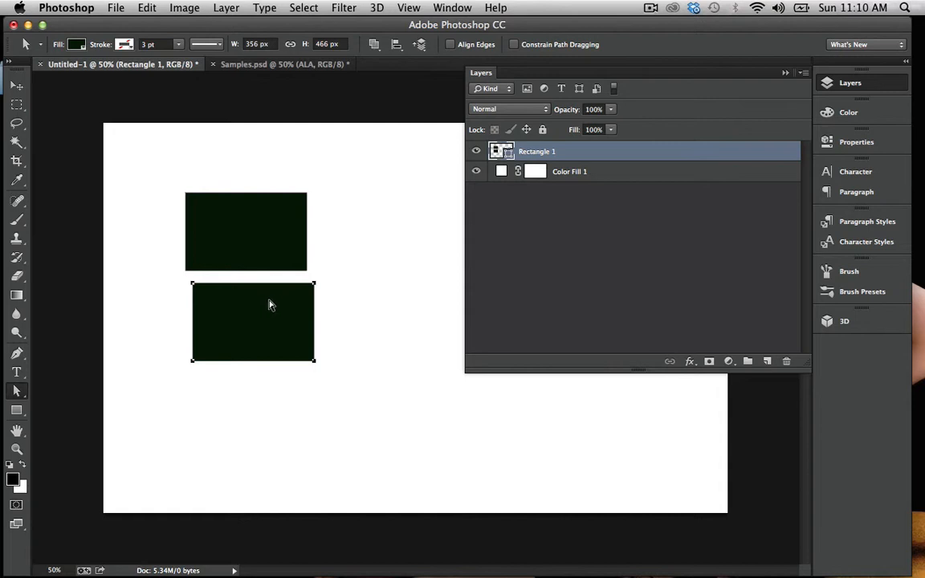
drag(314, 286, 393, 325)
drag(279, 326, 289, 361)
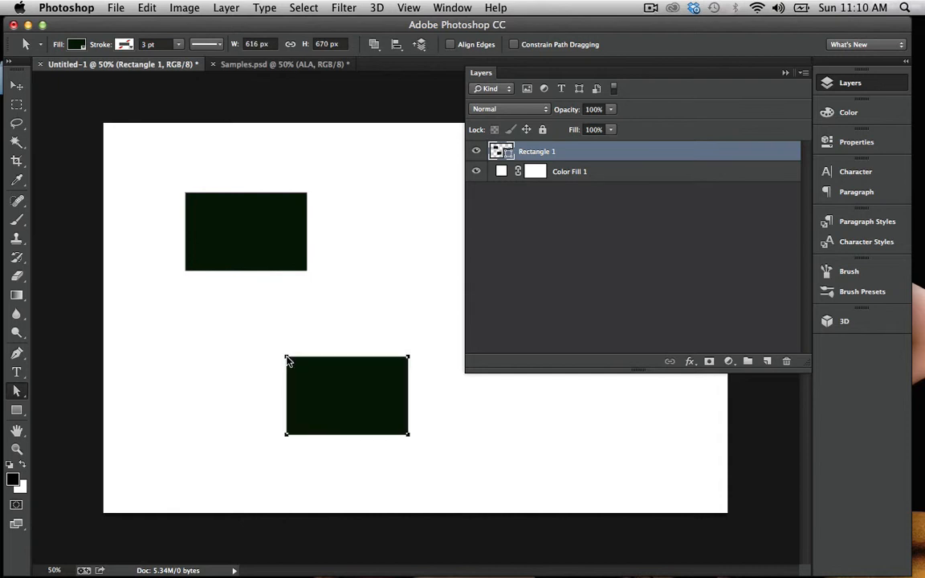
- Reshape the lower rectangle by moving its upper-right anchor inward and upper-left anchor outward, accepting the conversion to a regular path
click(286, 357)
click(289, 359)
drag(408, 360, 344, 377)
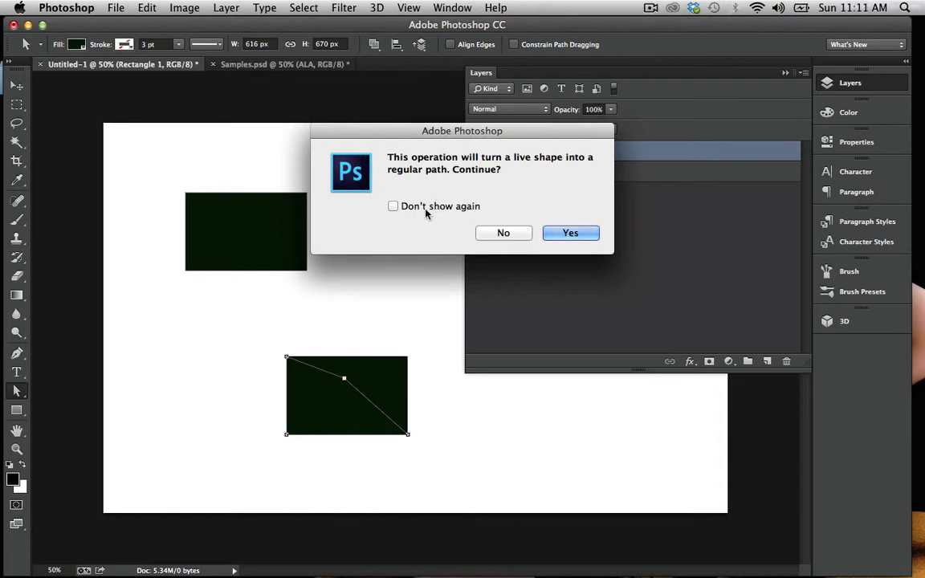
click(571, 235)
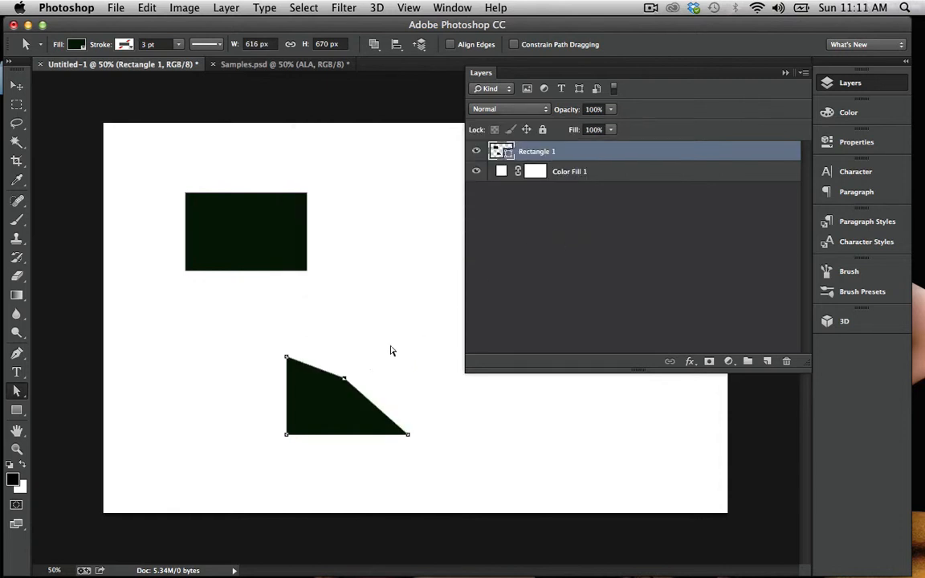
drag(285, 356, 246, 358)
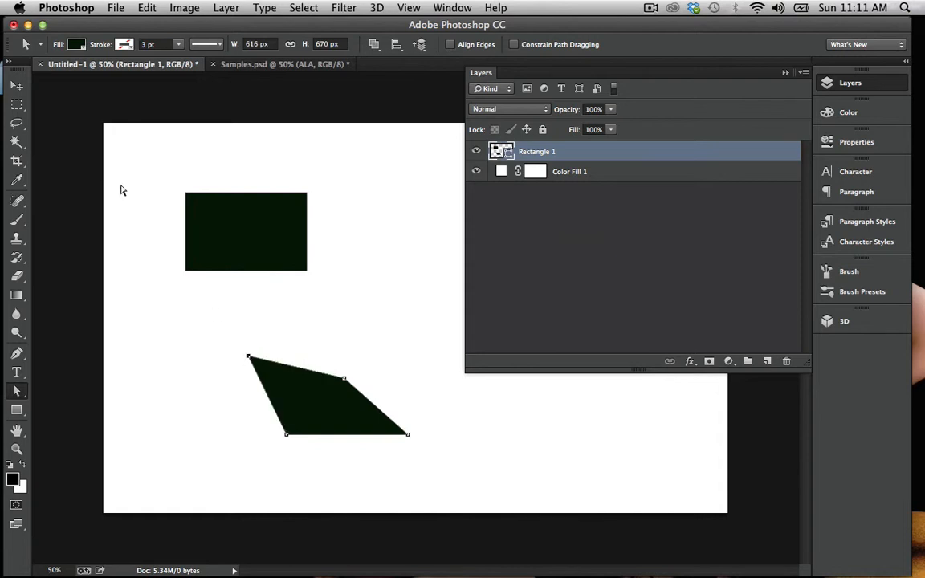
- Move the reshaped path up with Path Selection so it overlaps the upper rectangle's right half, and deselect the paths
drag(18, 393, 48, 401)
drag(311, 401, 291, 236)
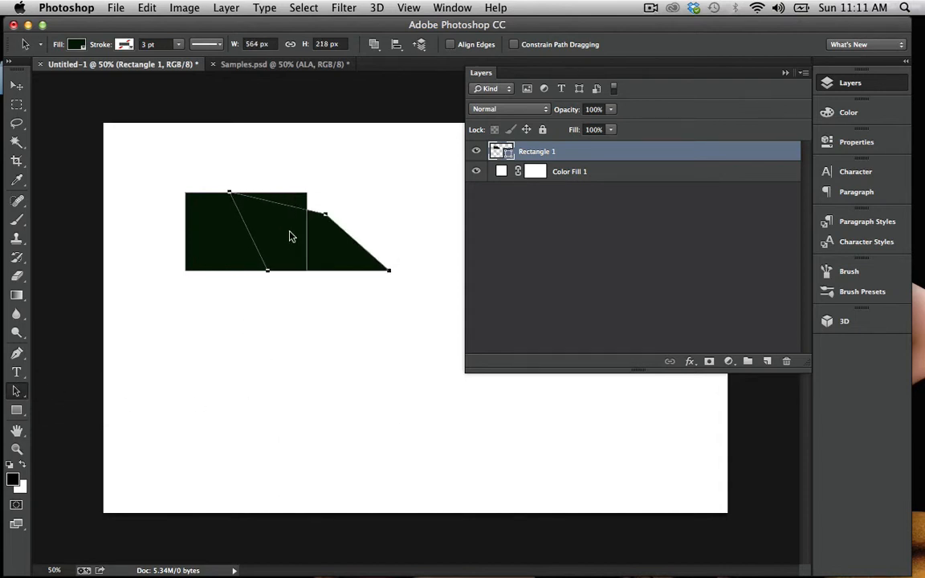
click(245, 228)
key(Escape)
mouse_move(409, 558)
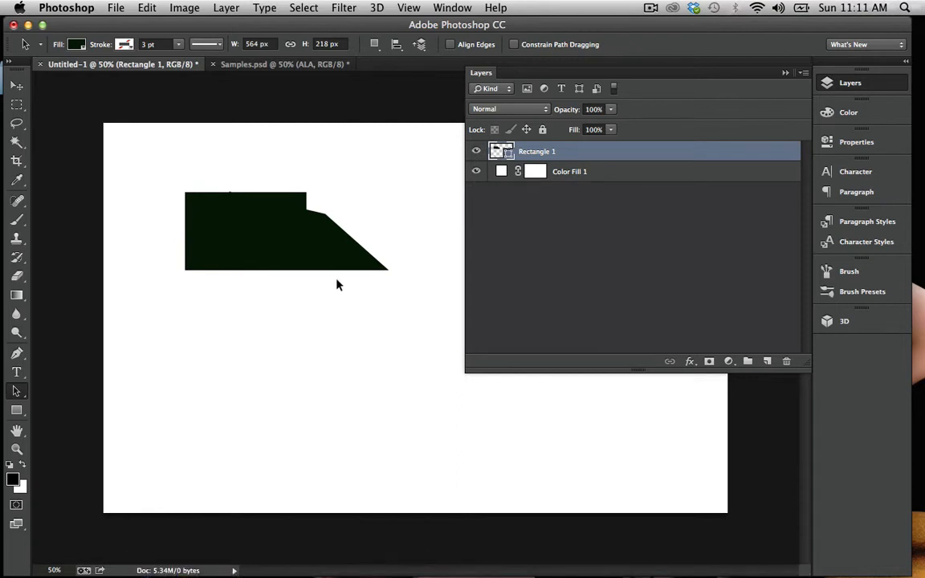
click(375, 45)
click(377, 45)
click(375, 45)
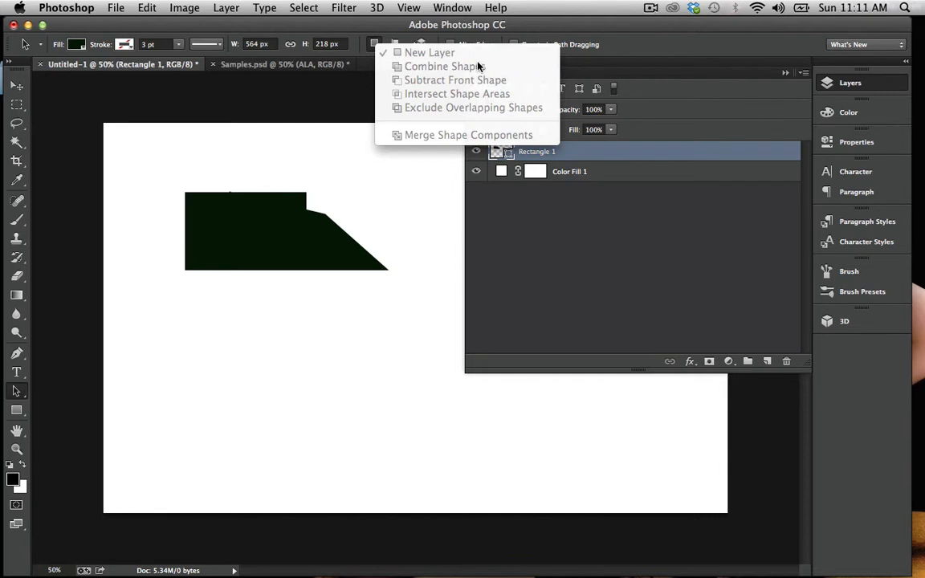
click(430, 224)
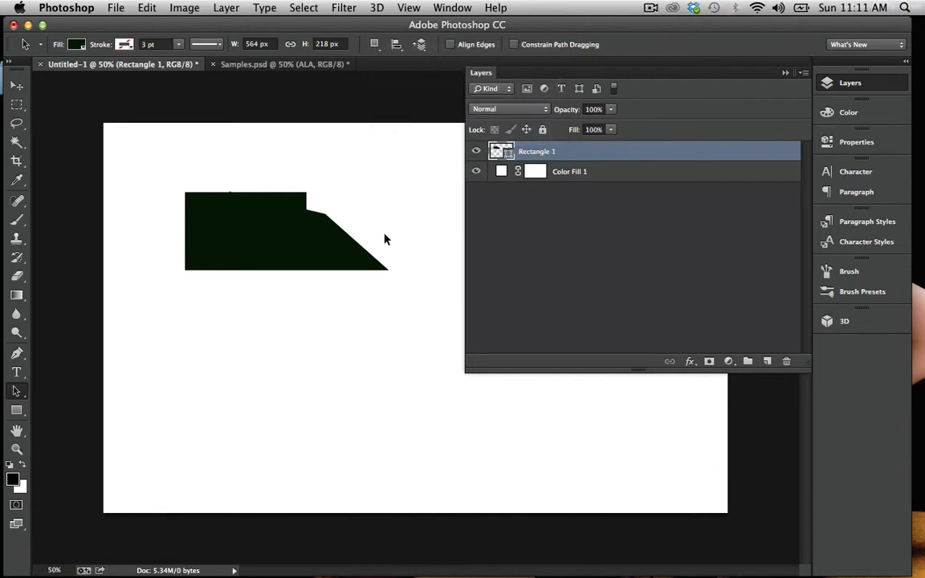
- Select the reshaped path at the rectangle's right side and set its path operation to Subtract Front Shape
click(336, 241)
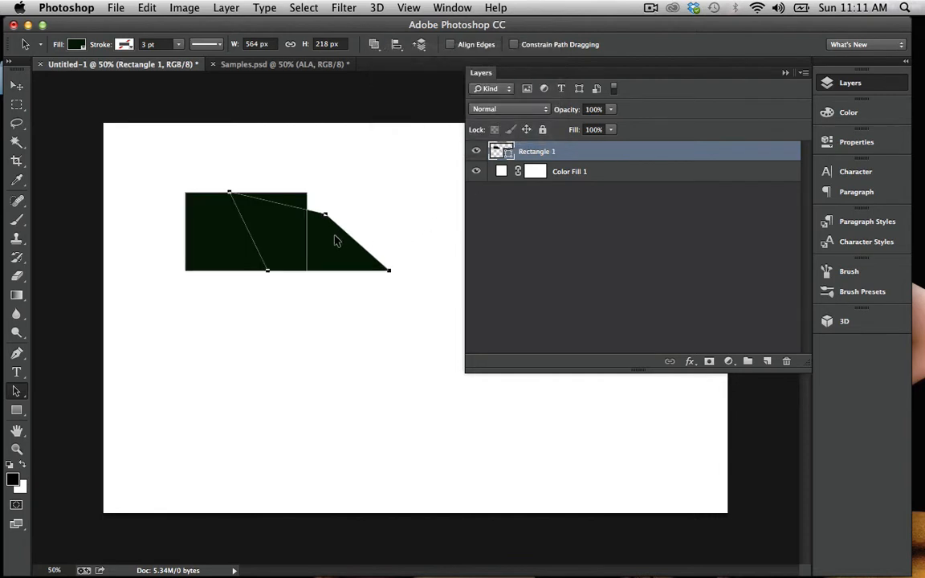
click(375, 46)
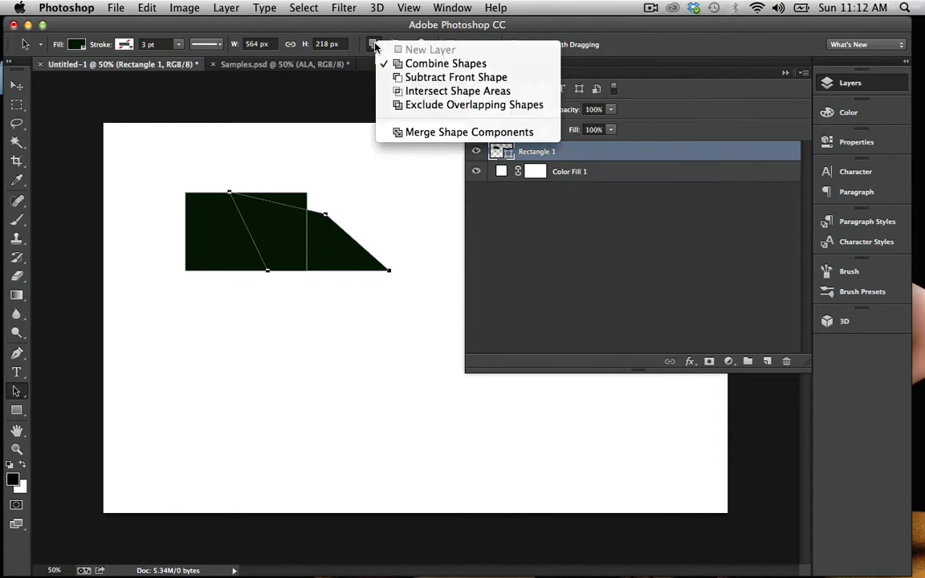
click(412, 78)
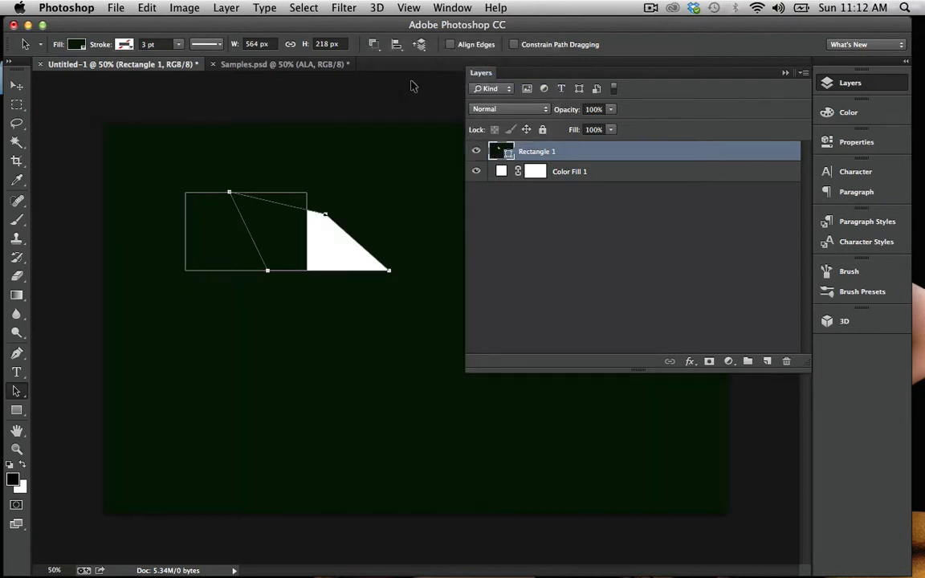
click(378, 46)
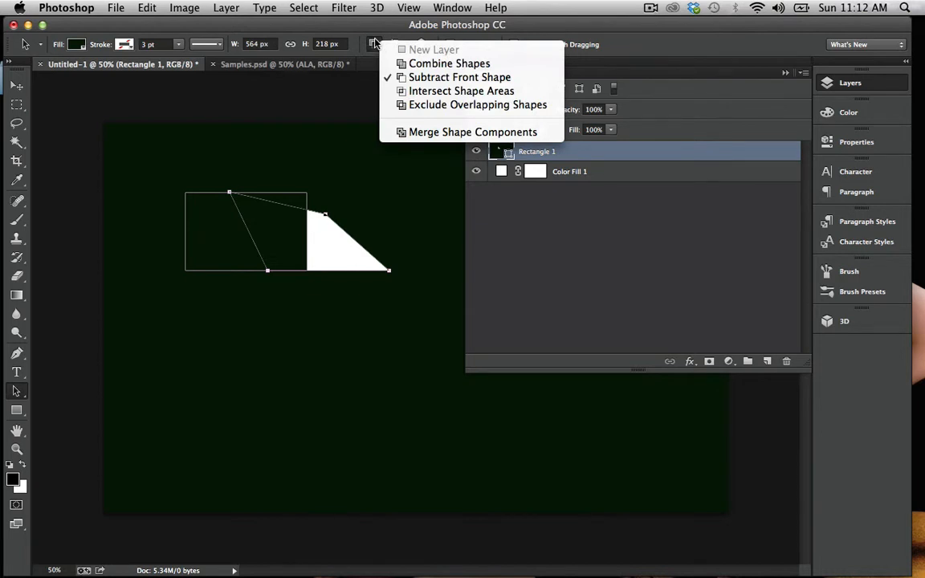
click(340, 41)
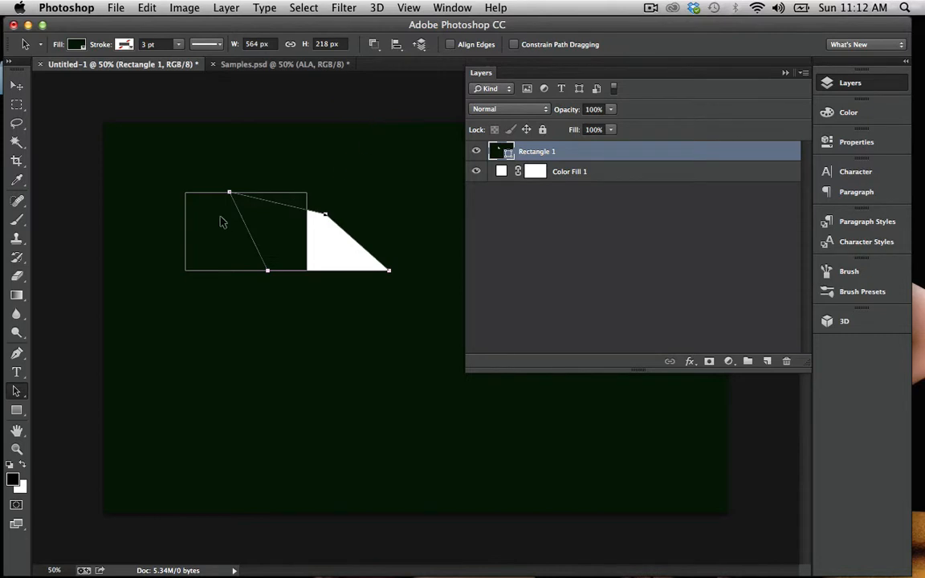
- Bring the subtracting path to the front so it cuts the rectangle, deselect it, and hide the Color Fill 1 layer
click(421, 45)
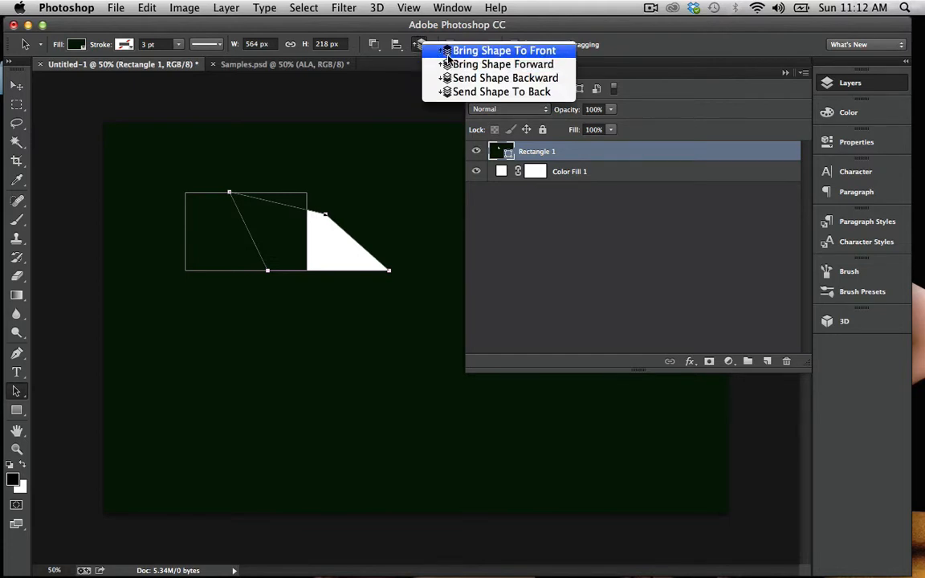
click(449, 52)
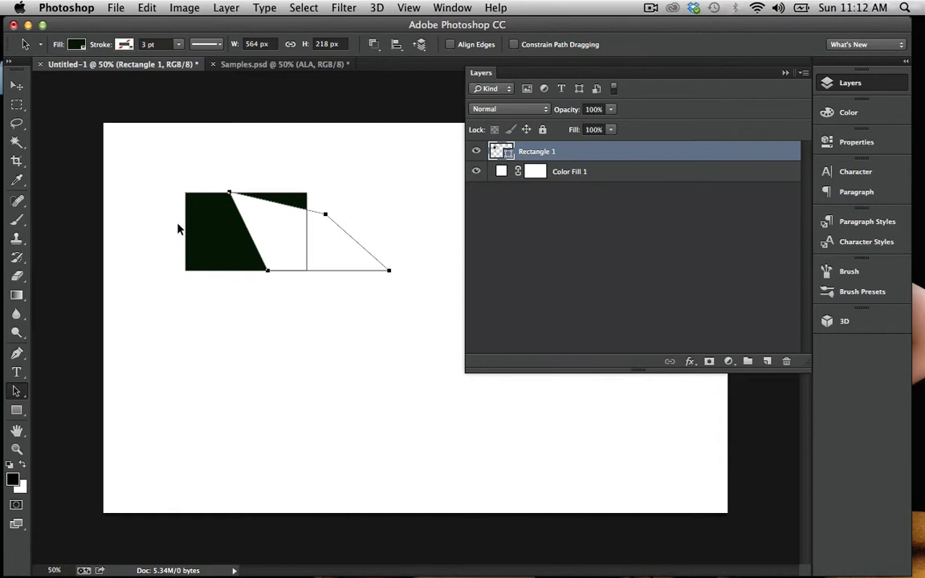
click(305, 325)
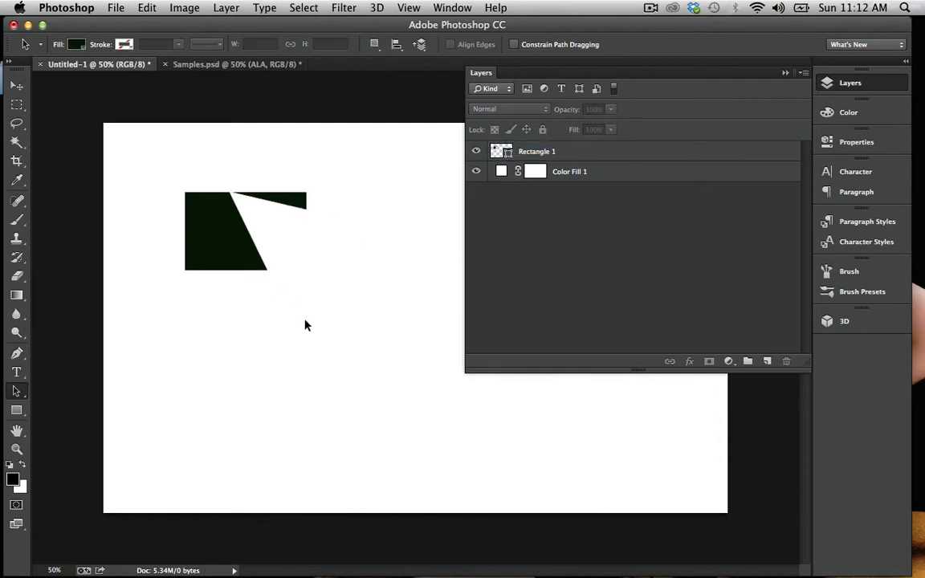
click(477, 173)
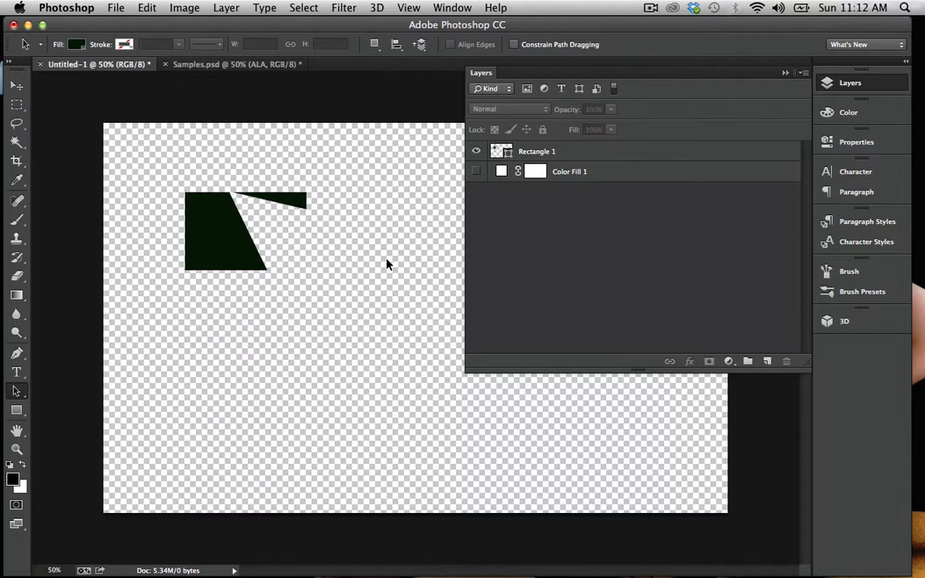
- Reshape the cut-out by adjusting the upper-right anchors with the Direct Selection tool, accepting the conversion to a regular path
click(15, 392)
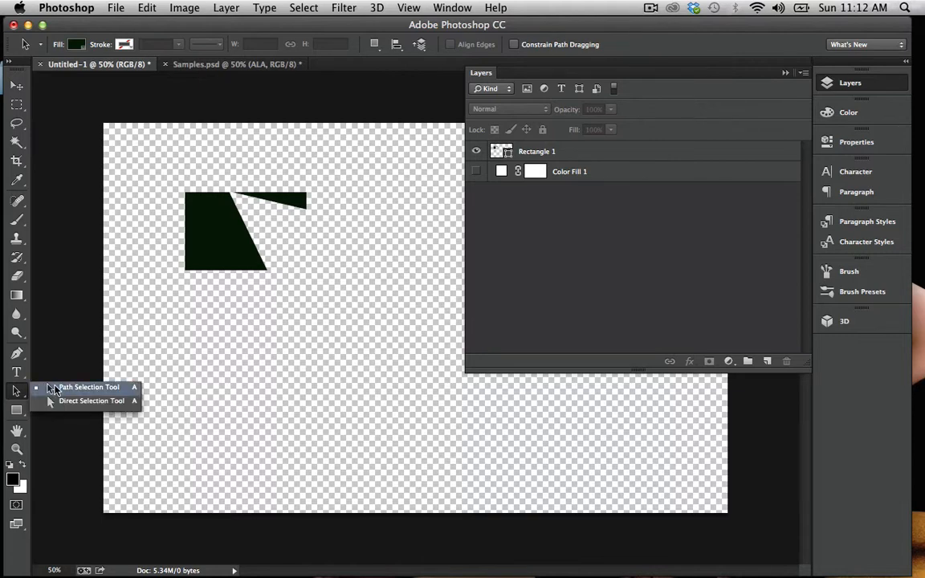
click(53, 388)
click(200, 231)
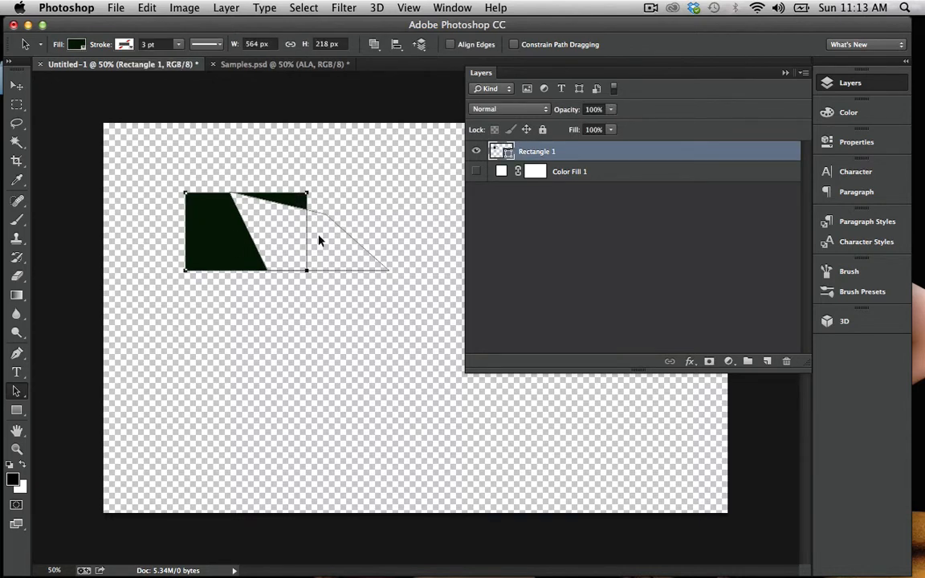
click(17, 391)
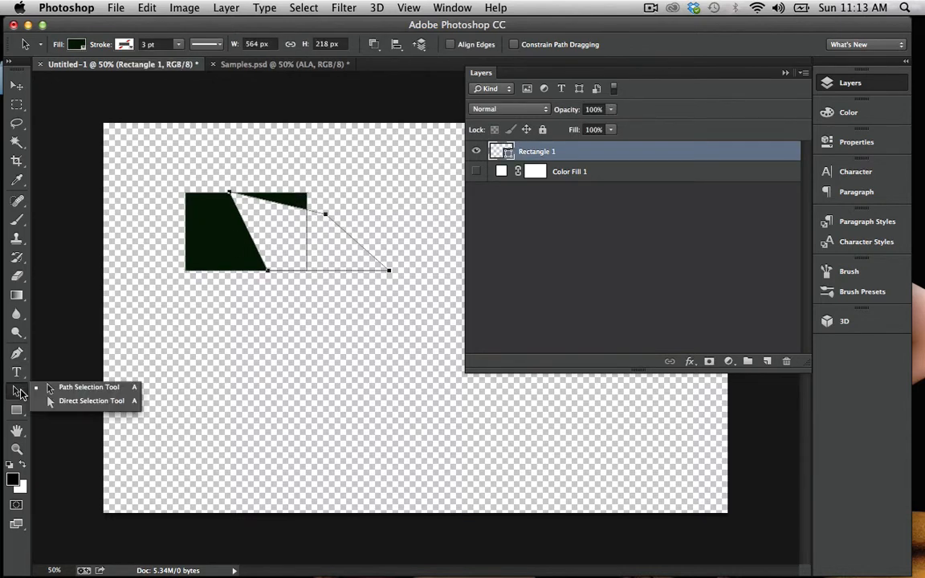
click(51, 401)
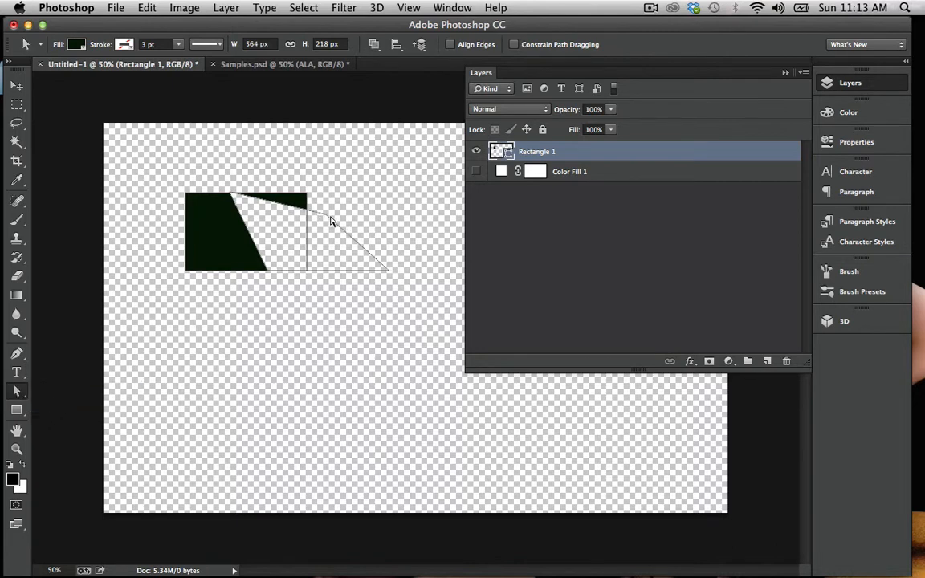
drag(326, 216, 306, 197)
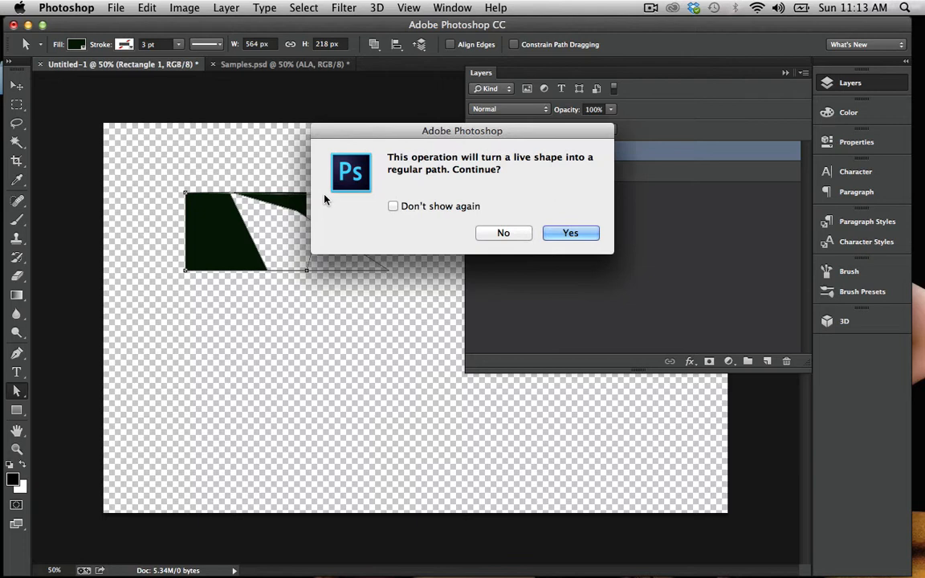
click(572, 233)
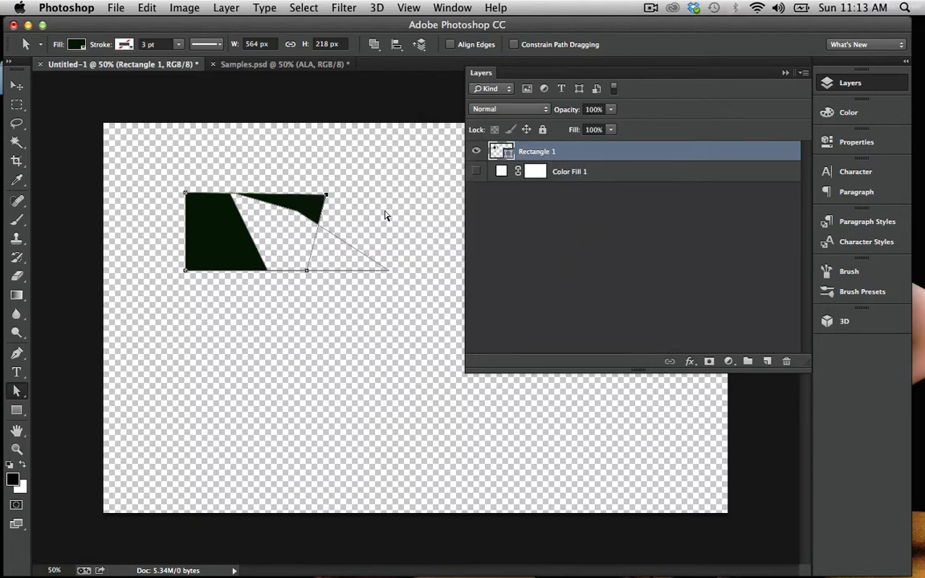
- Select both overlapping paths with the Path Selection tool and merge their shape components into one outline
drag(16, 391, 53, 392)
click(330, 233)
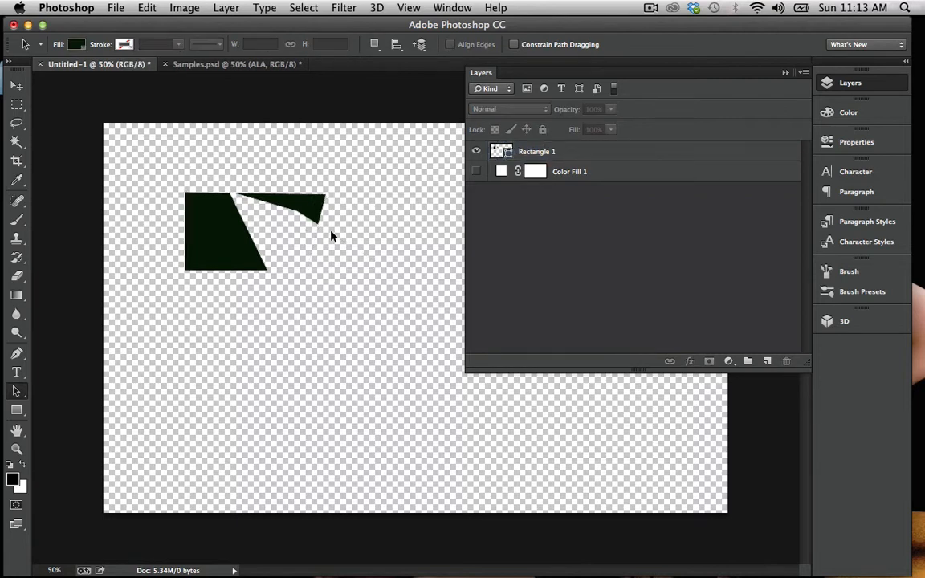
click(319, 210)
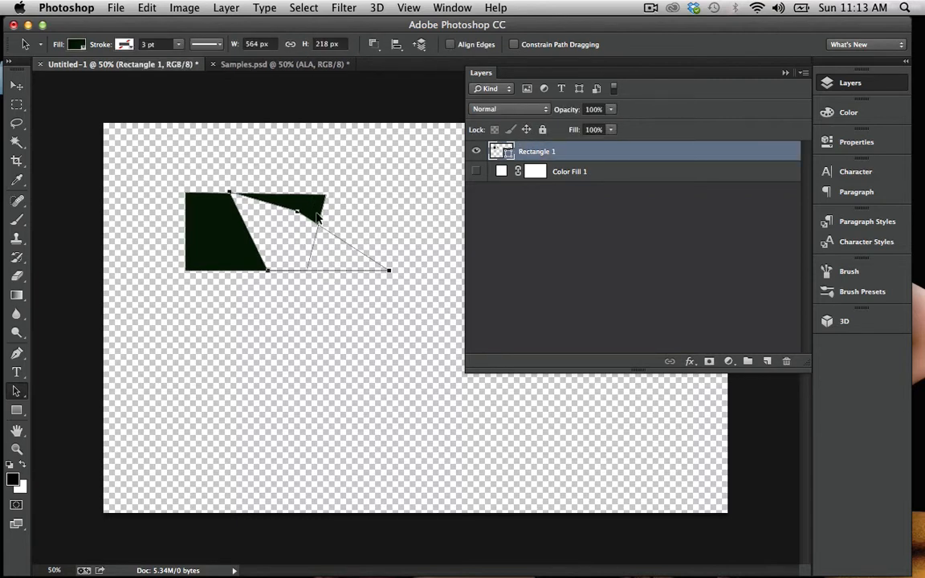
click(374, 45)
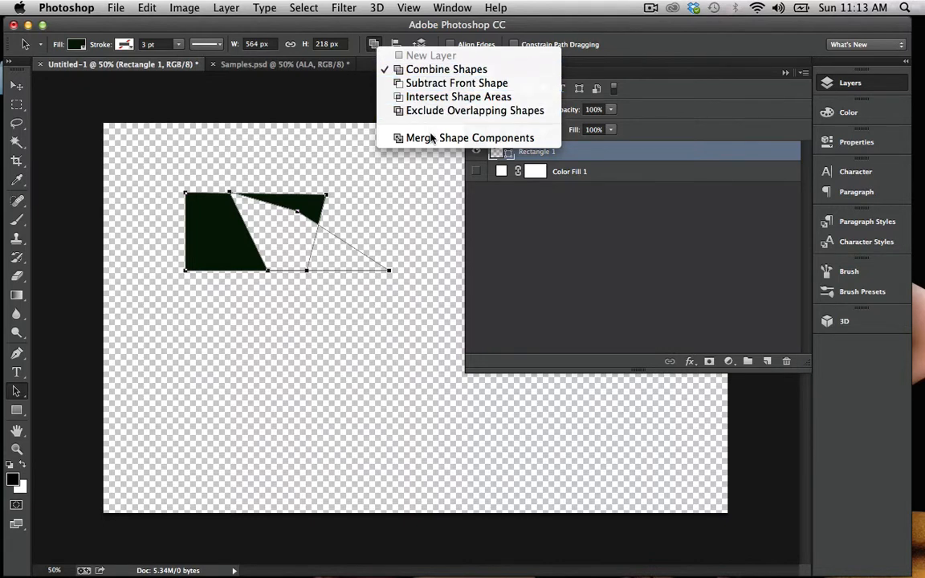
click(429, 139)
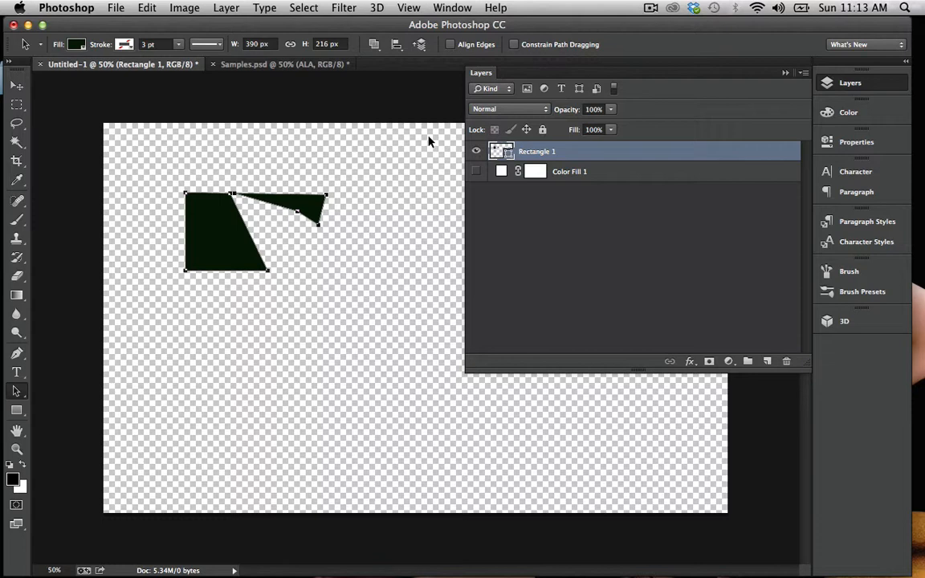
- Define the merged outline as a custom shape named Squigledo1
click(147, 8)
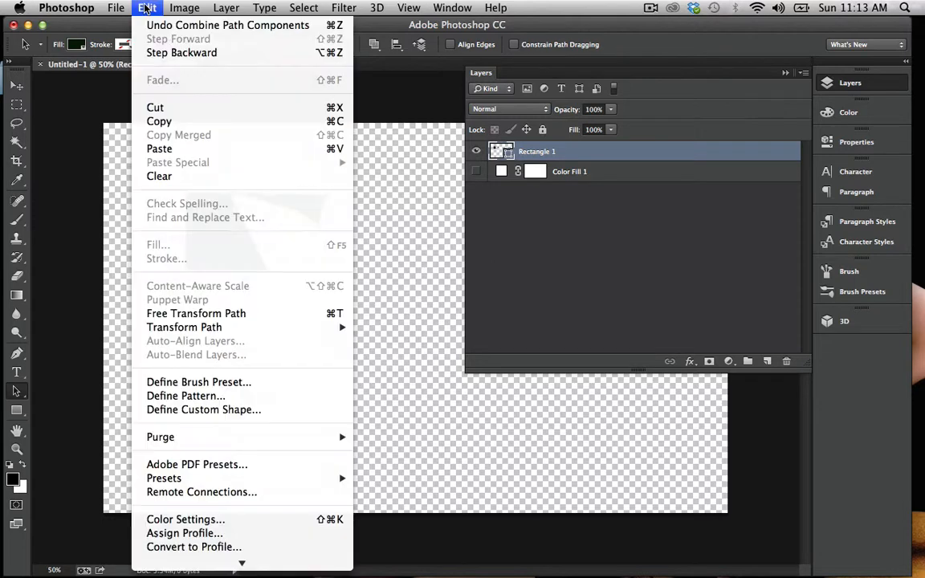
mouse_move(124, 7)
click(207, 410)
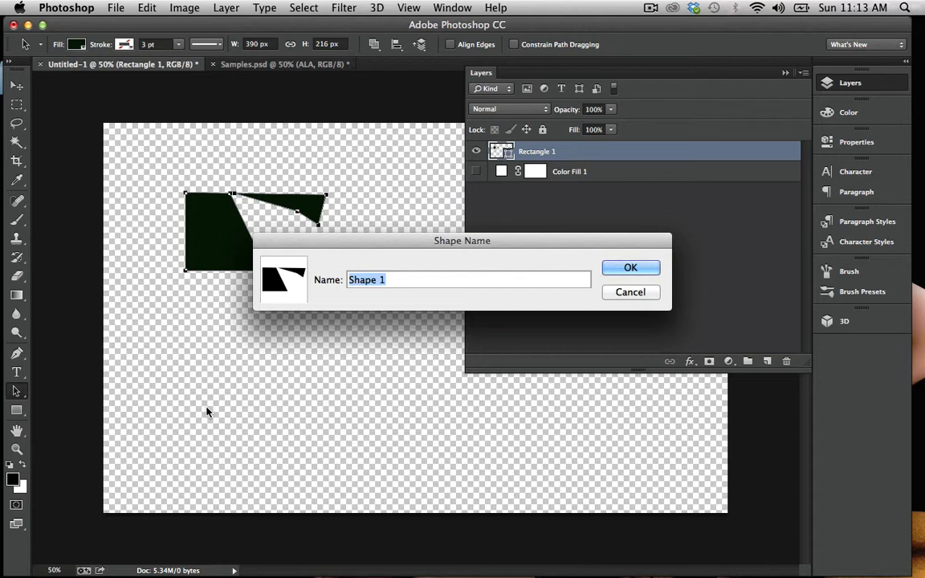
text(Squigledo)
text(1)
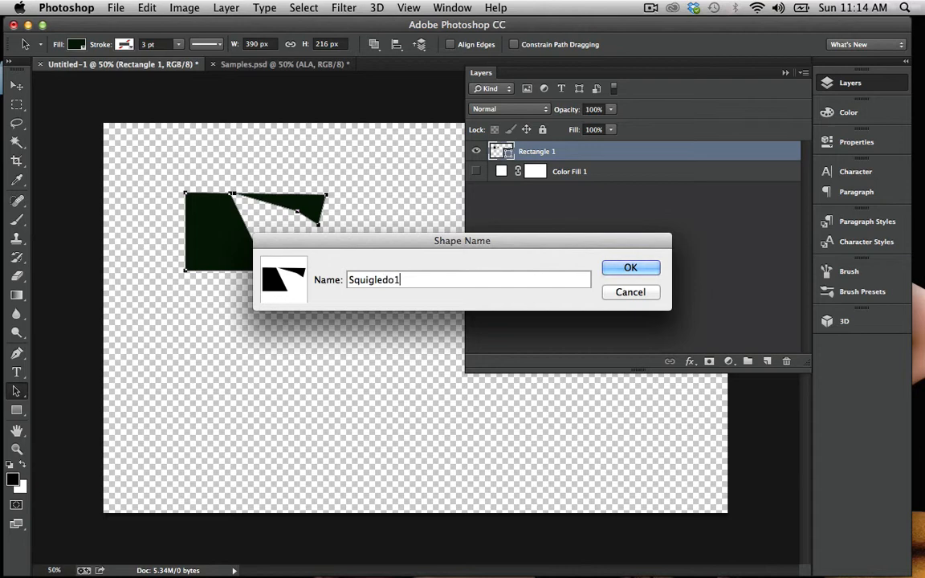
key(Return)
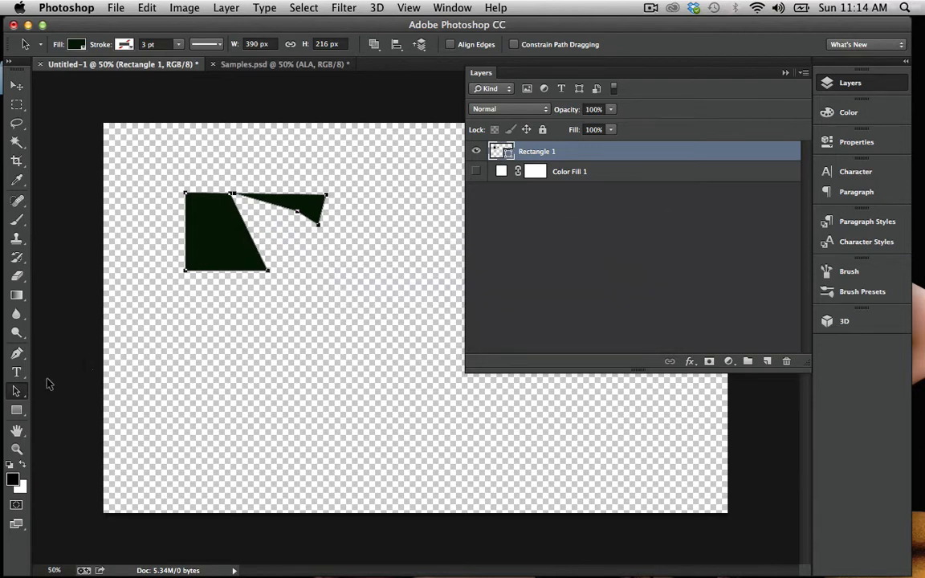
- Activate the Custom Shape tool and choose the saved Squigledo1 shape
click(17, 411)
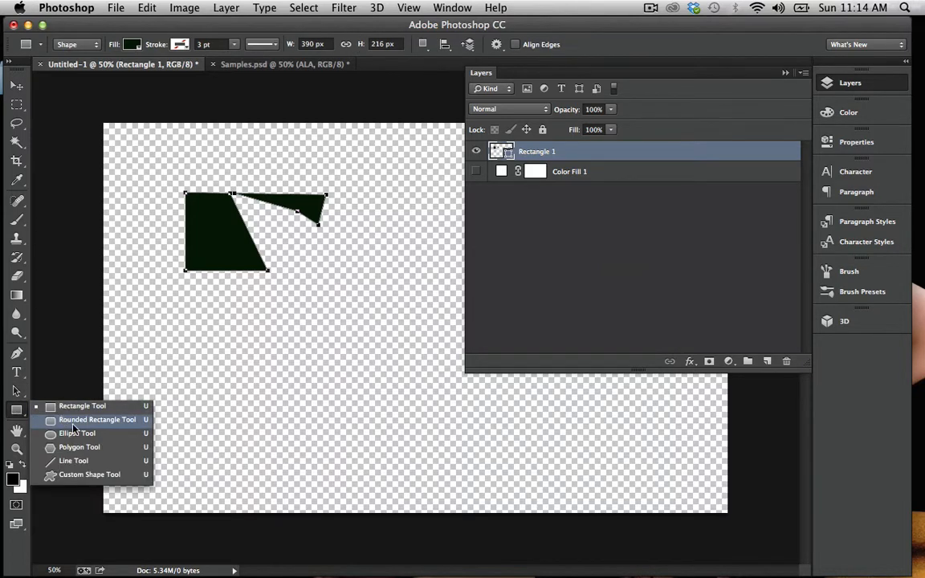
click(109, 475)
click(551, 46)
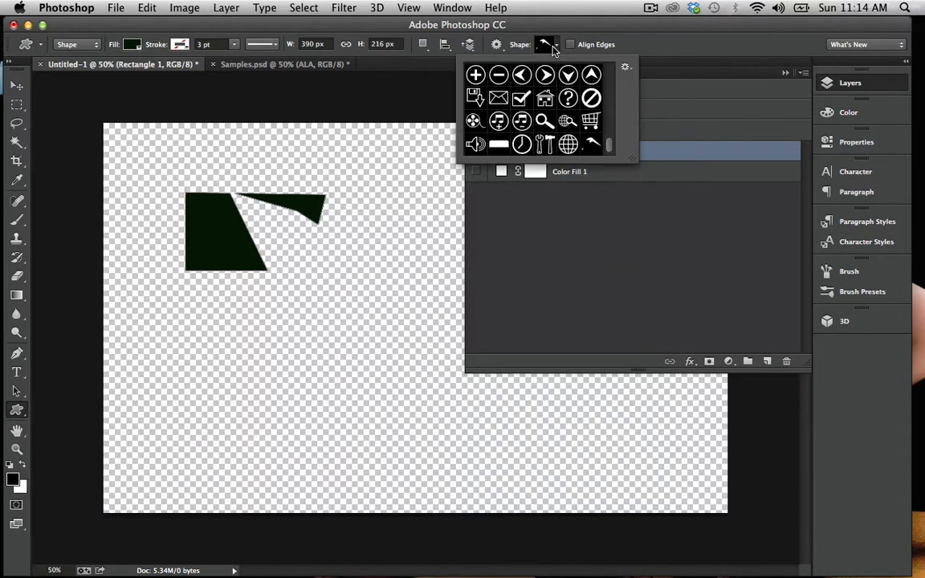
scroll(478, 143, down, 1)
click(475, 145)
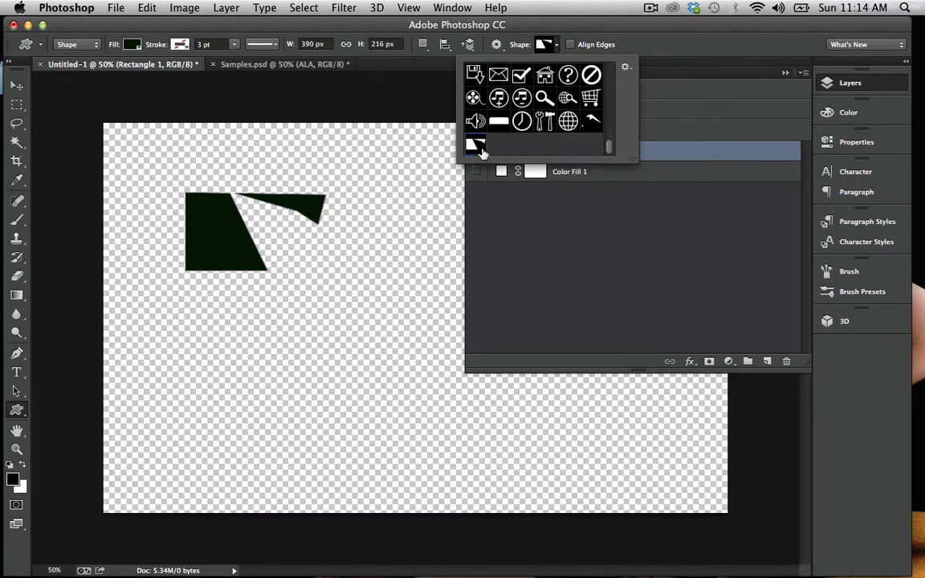
- Try drawing the custom shape on its own layer below the original, about 416 by 270 px, and undo it
click(359, 313)
drag(357, 314, 205, 413)
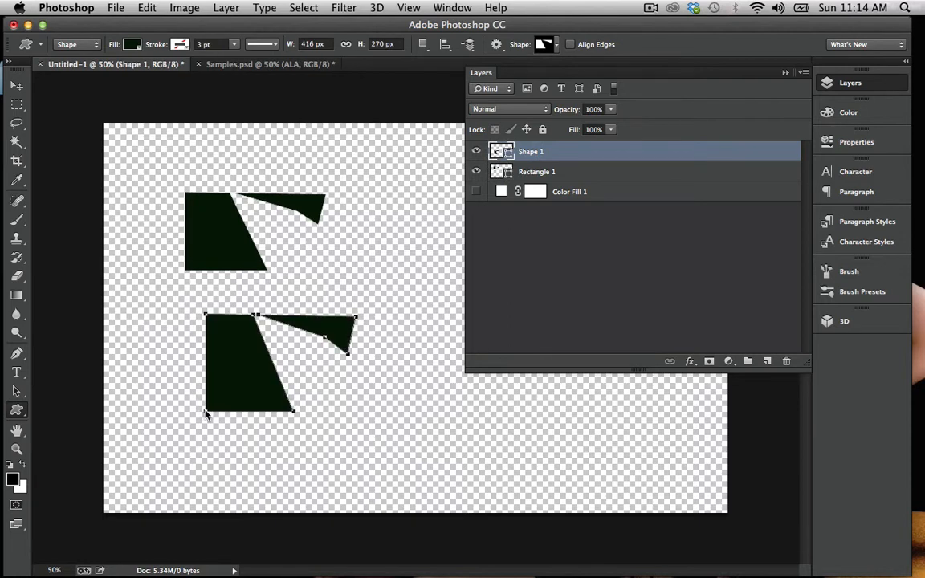
key(super+z)
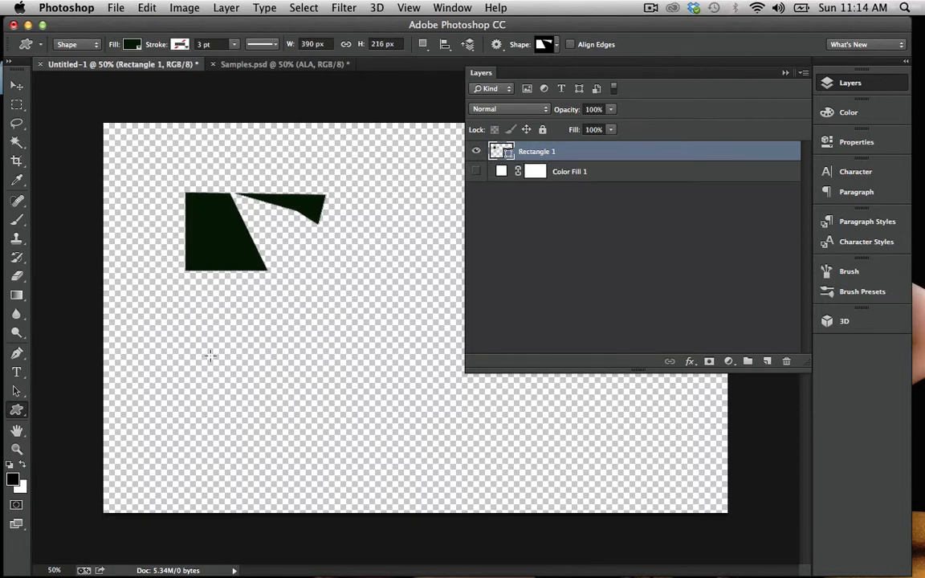
- Draw a custom shape below the original within the Rectangle 1 layer, and move both shapes together to the right with the Move tool
drag(211, 346, 334, 424)
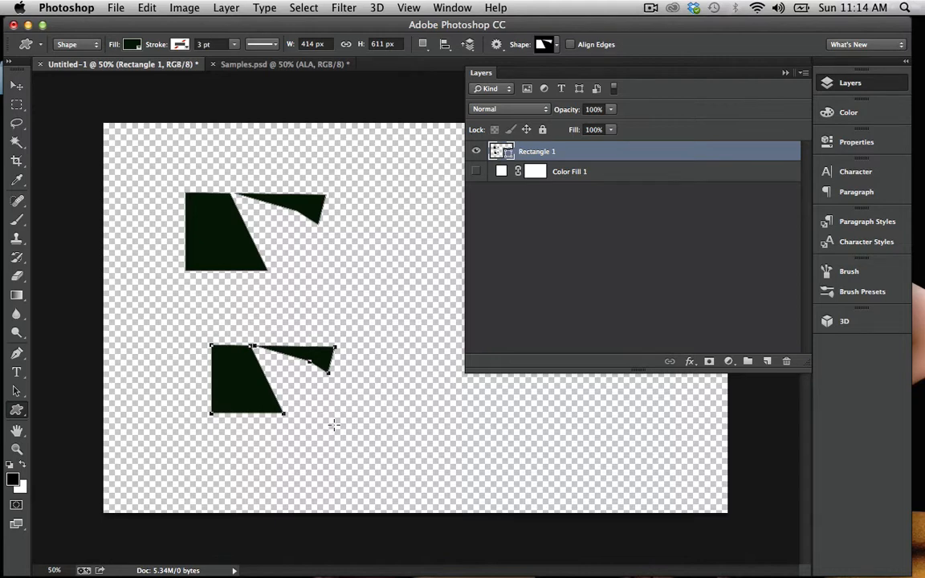
key(v)
drag(245, 298, 294, 304)
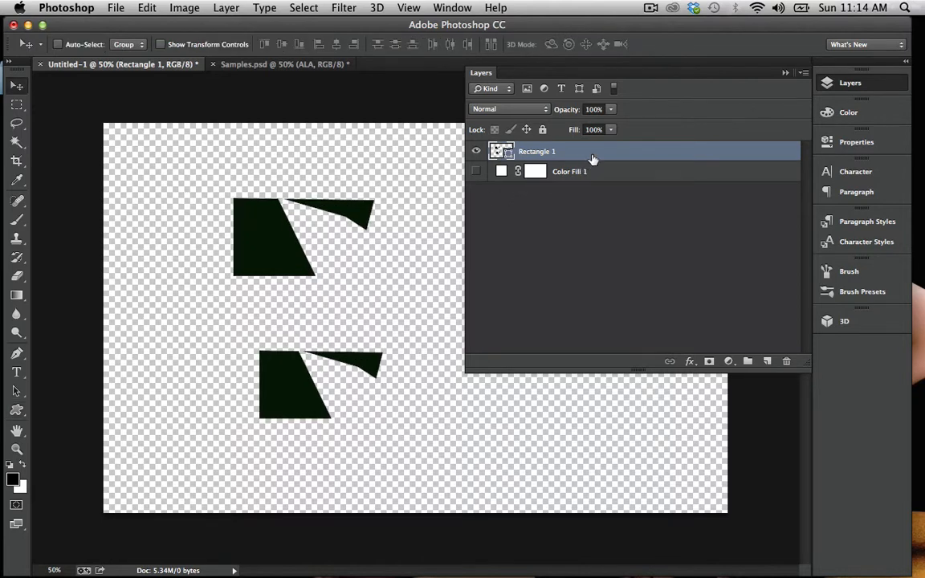
- Duplicate the Rectangle 1 layer as Rectangle 1 copy and move the copy right and slightly up from the originals
right_click(593, 158)
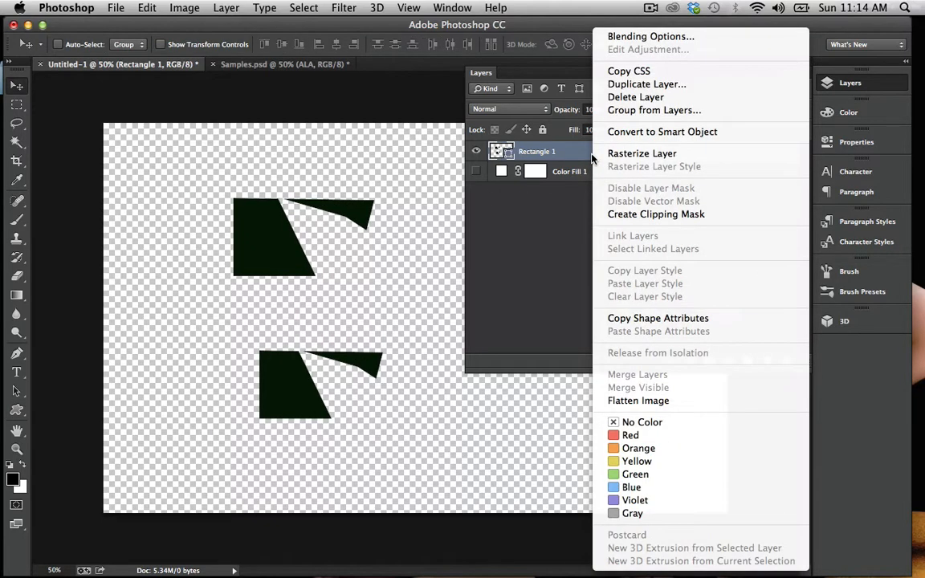
click(643, 84)
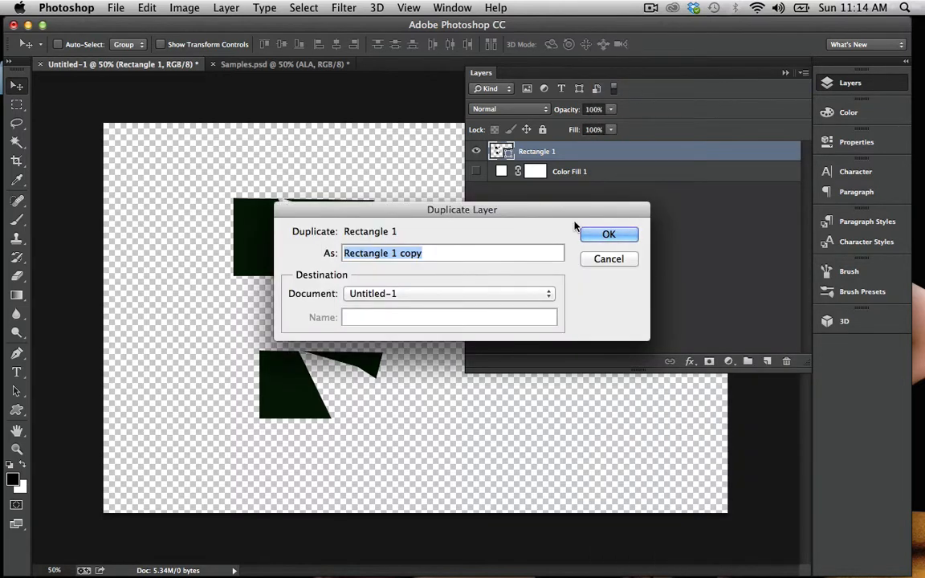
click(607, 233)
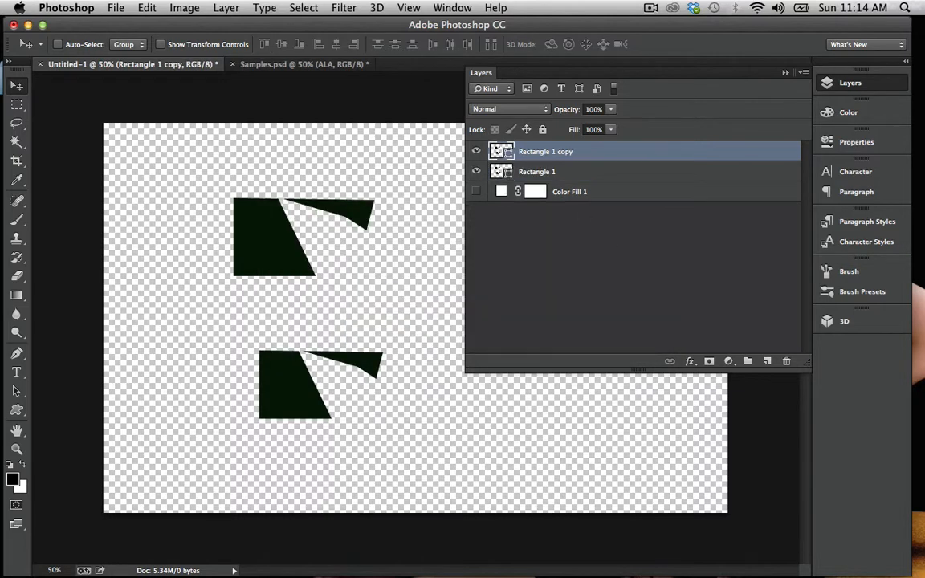
drag(333, 233, 458, 230)
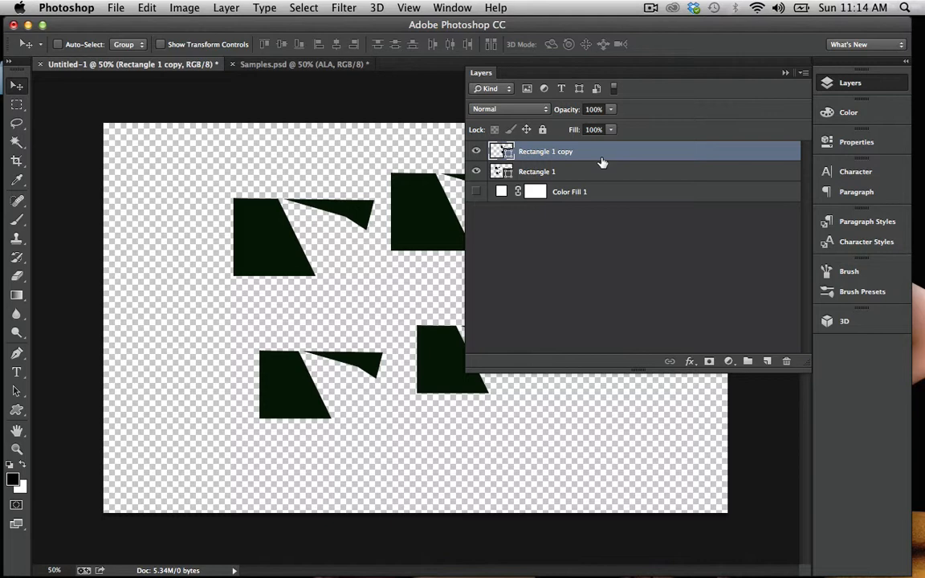
- Merge the Rectangle 1 and Rectangle 1 copy layers into a single shape layer
shift+click(582, 171)
right_click(582, 169)
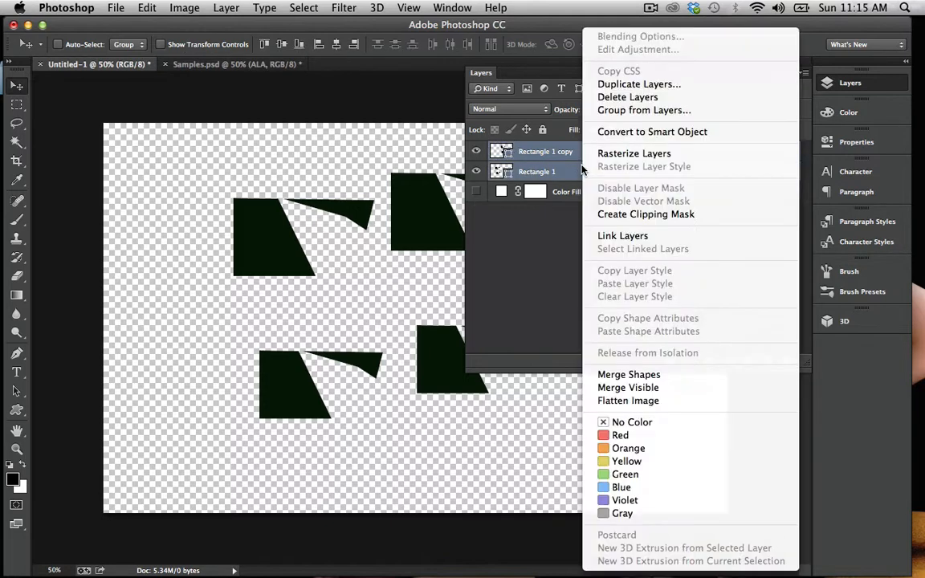
click(653, 375)
- Move the four paths individually with the Path Selection tool, clustering them so they overlap in the upper-left part of the canvas
key(a)
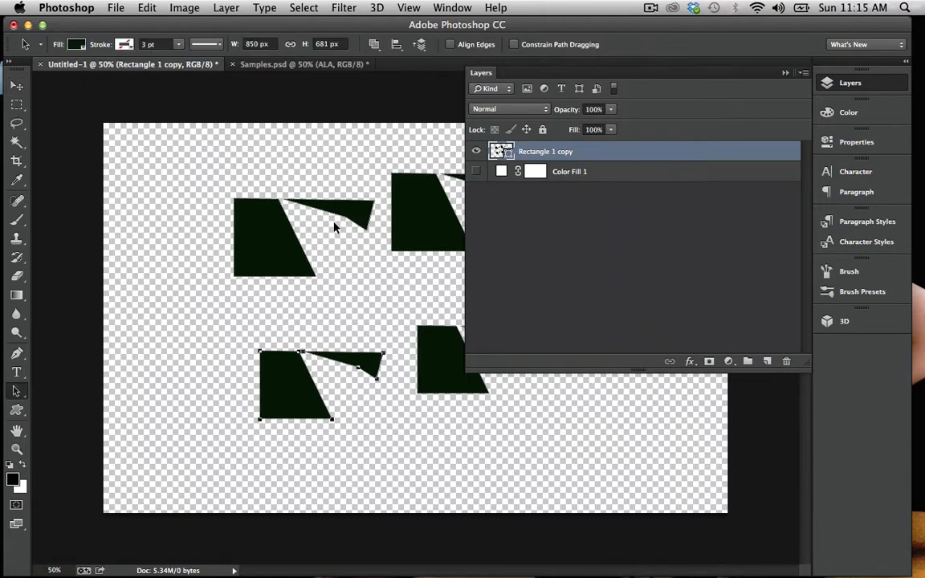
drag(356, 214, 265, 183)
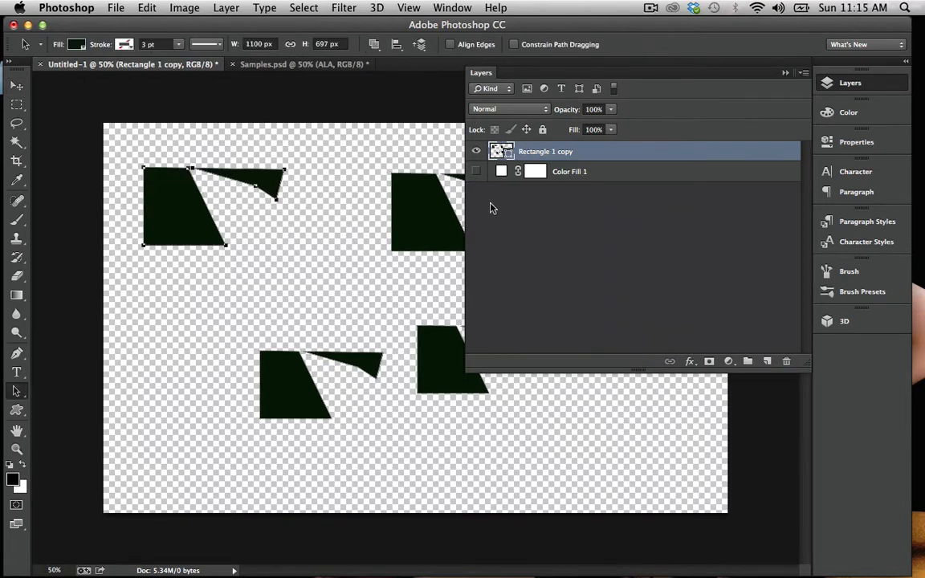
drag(429, 225, 292, 236)
drag(289, 377, 172, 336)
drag(438, 353, 285, 255)
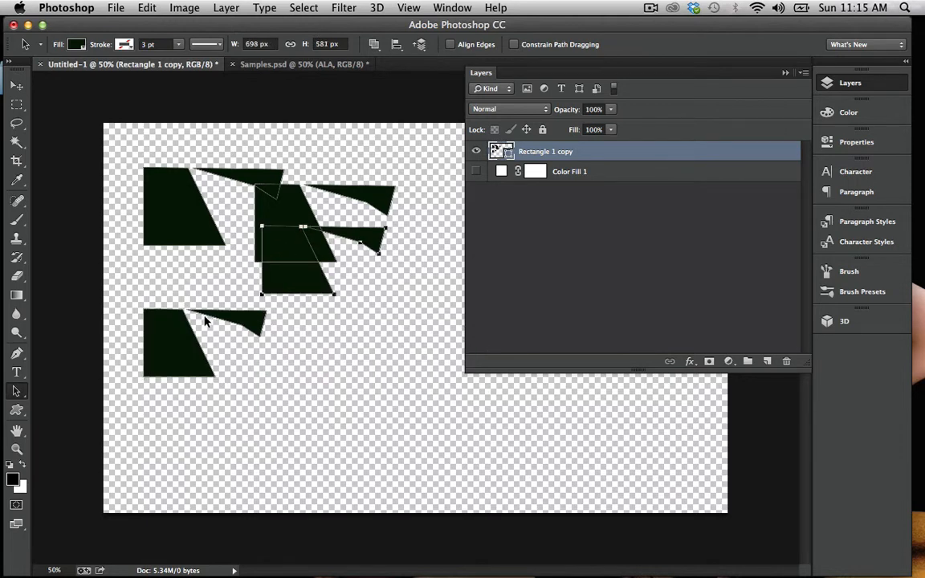
drag(207, 319, 230, 242)
- Deselect the paths, reselect the Rectangle 1 copy layer, and move the lower-left path down to an empty area below the cluster
click(347, 321)
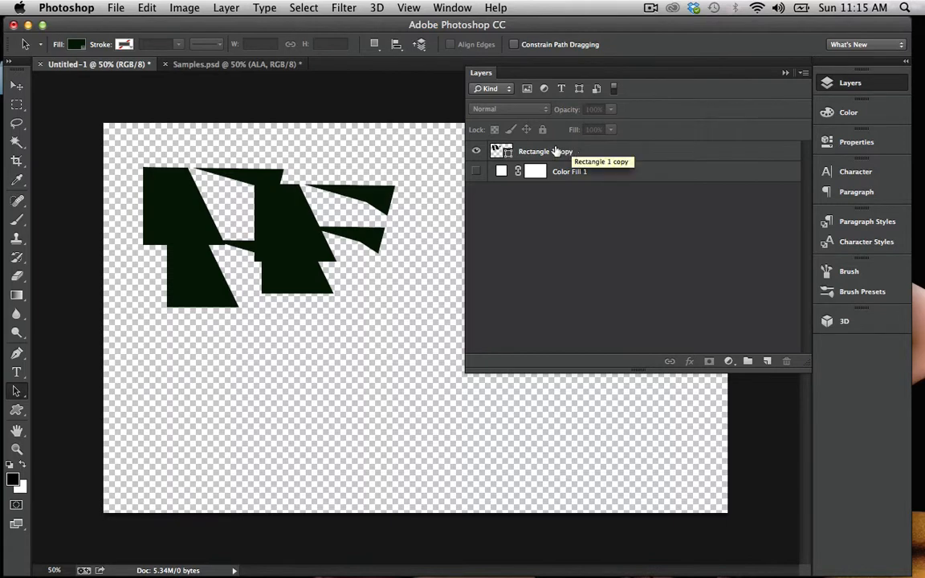
click(530, 151)
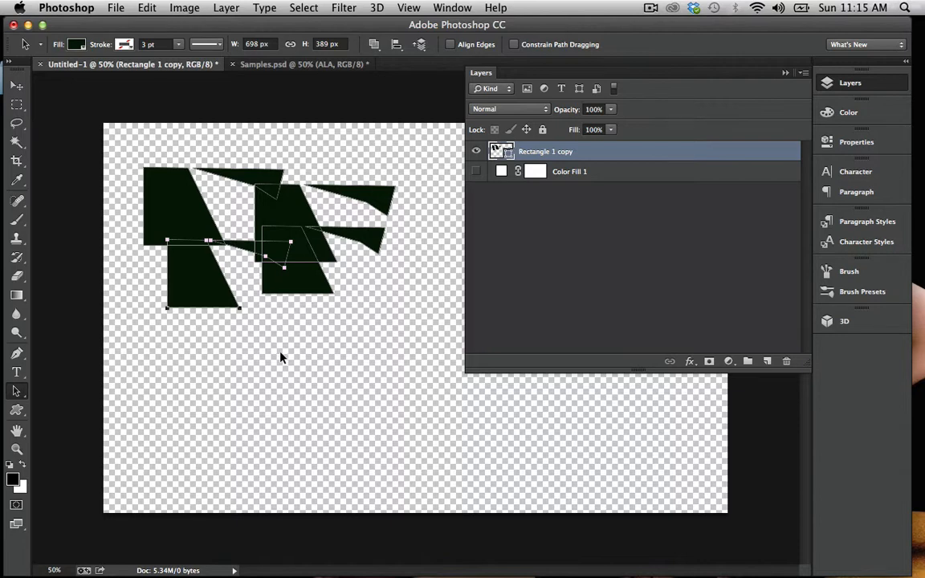
drag(199, 286, 279, 398)
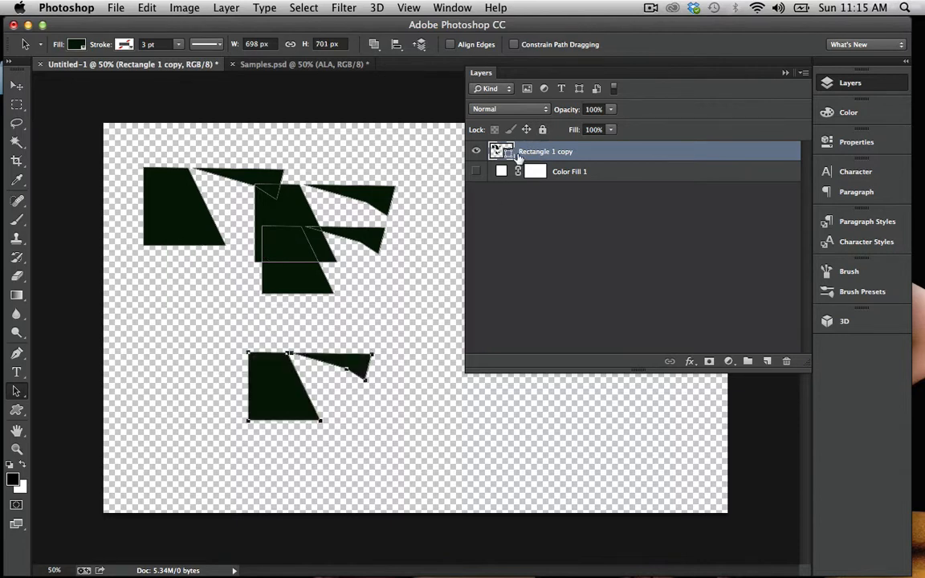
- Change the fill color of the Rectangle 1 copy layer to near-black #131313
double_click(511, 157)
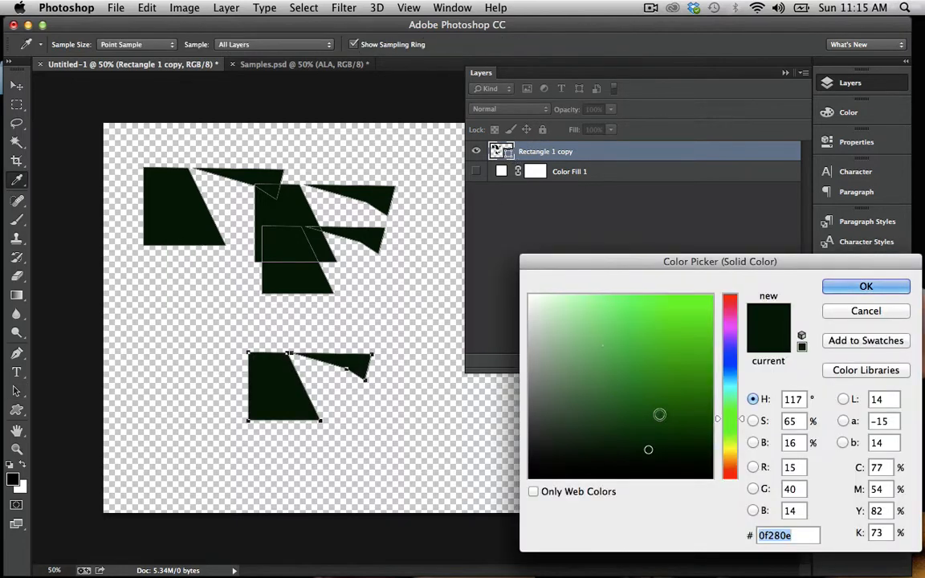
mouse_move(657, 411)
mouse_down()
mouse_move(661, 296)
mouse_move(602, 423)
mouse_move(529, 464)
mouse_up()
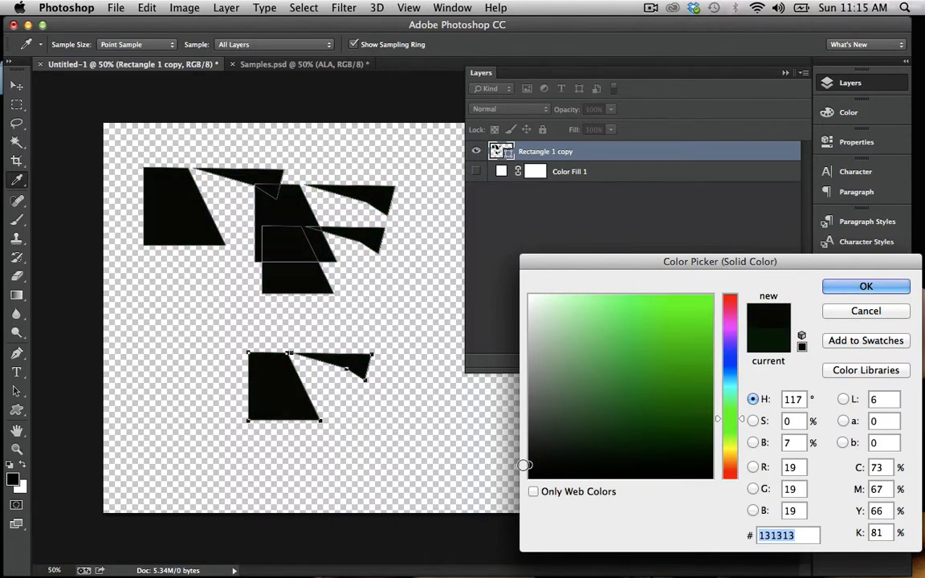
click(866, 287)
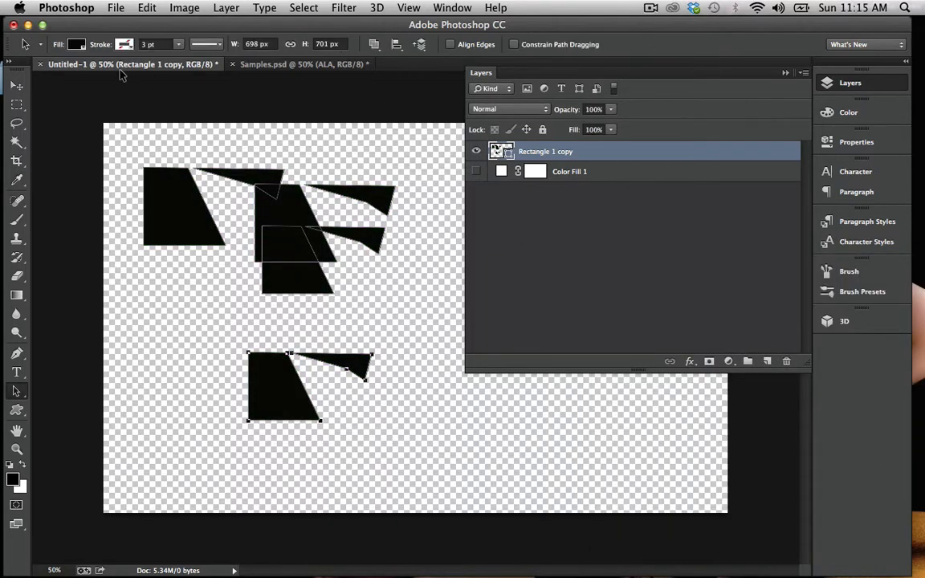
- Try solid color swatches such as green, a linear blue-and-gold gradient, and a woven gray pattern as the shapes' fill
click(76, 45)
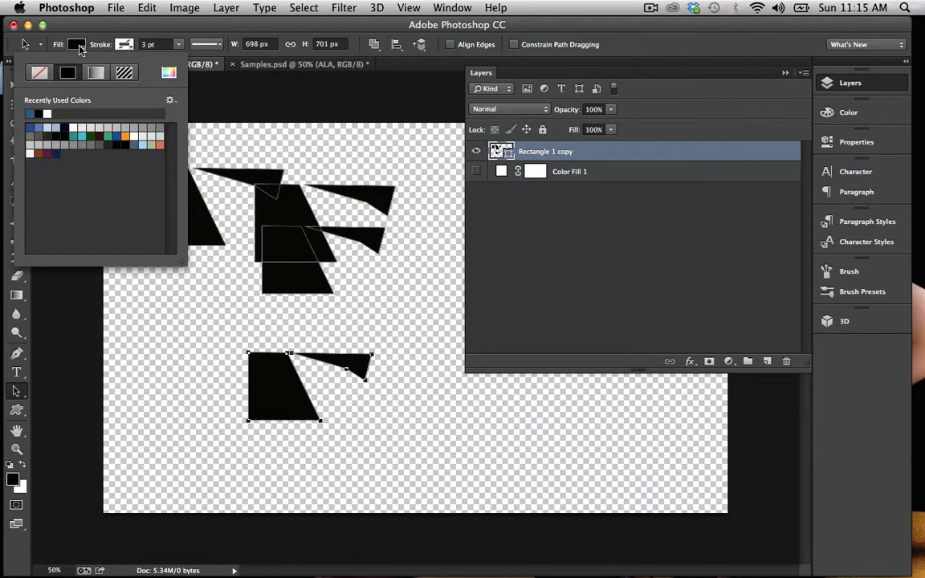
click(65, 128)
click(82, 129)
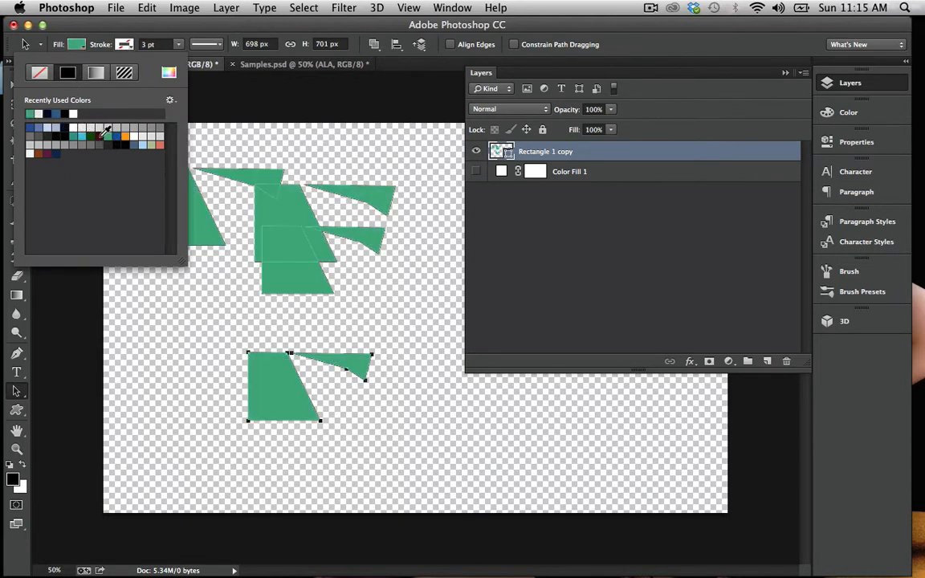
click(97, 135)
click(96, 73)
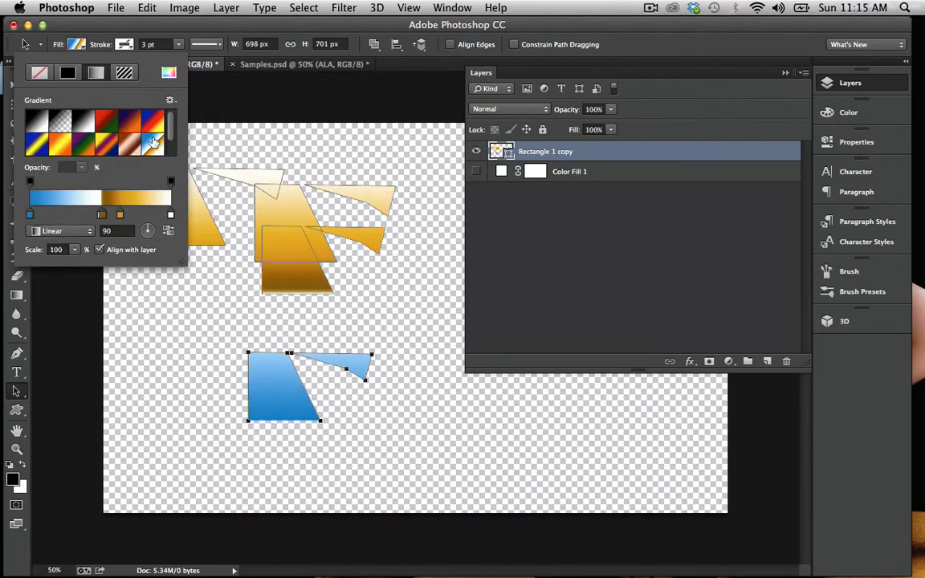
click(123, 73)
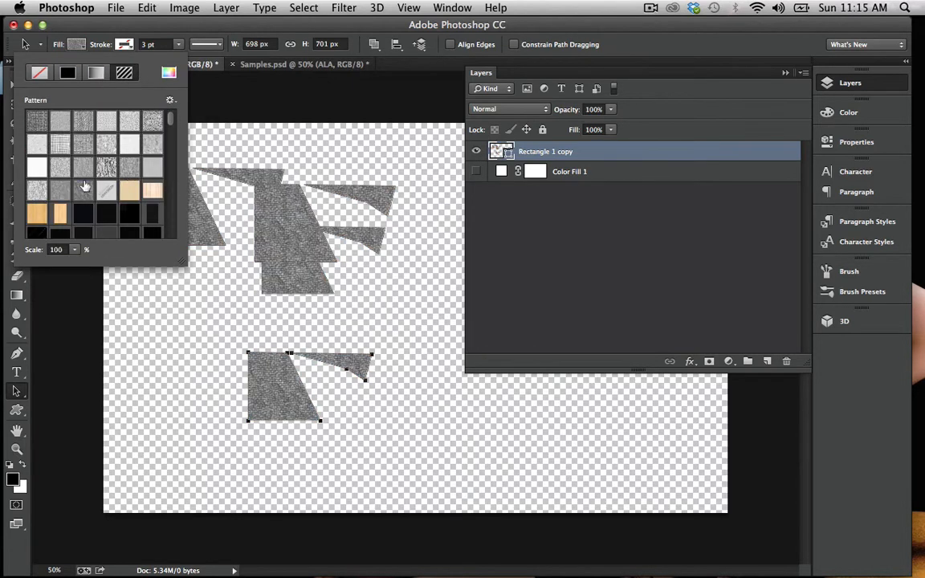
click(43, 125)
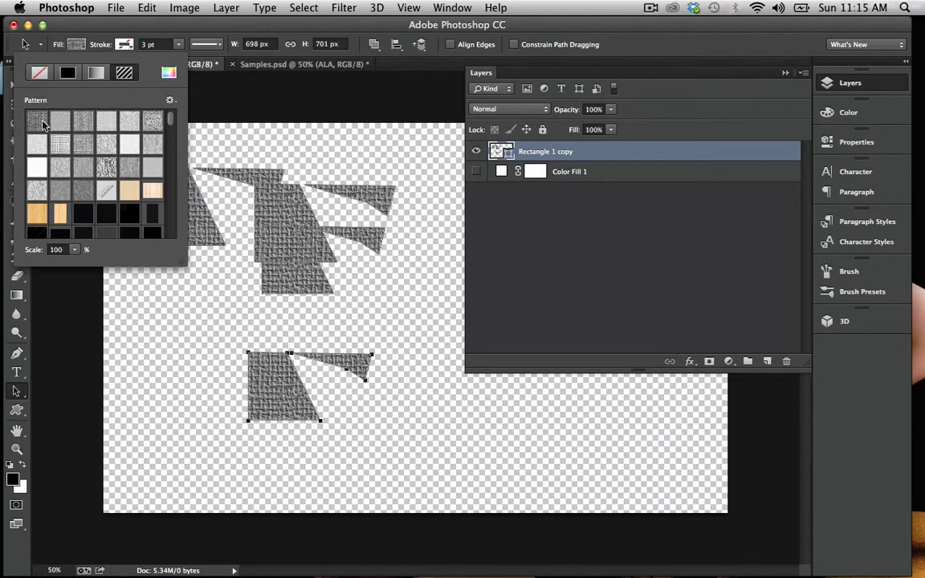
- Set the shapes to no fill and give them a dark navy stroke 11.49 pt wide
click(69, 73)
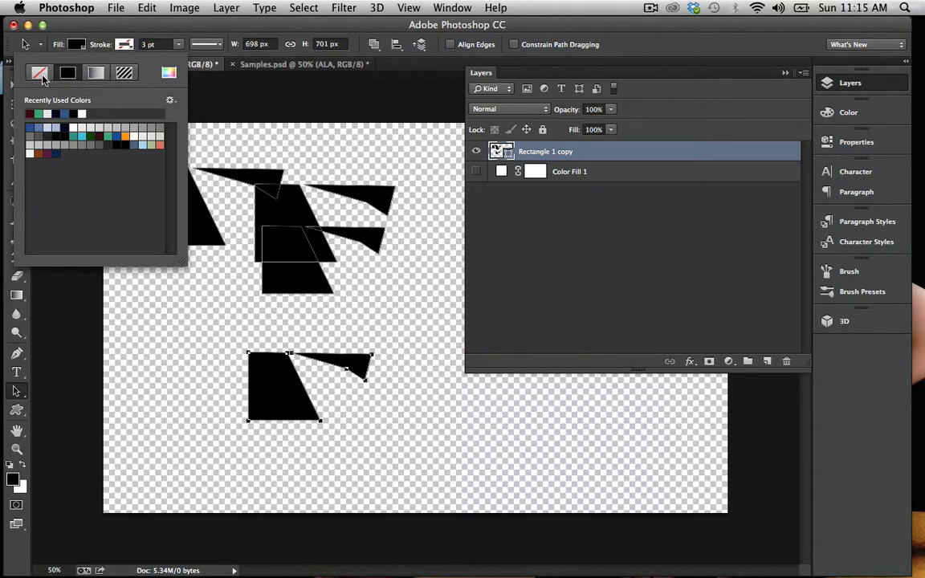
click(38, 75)
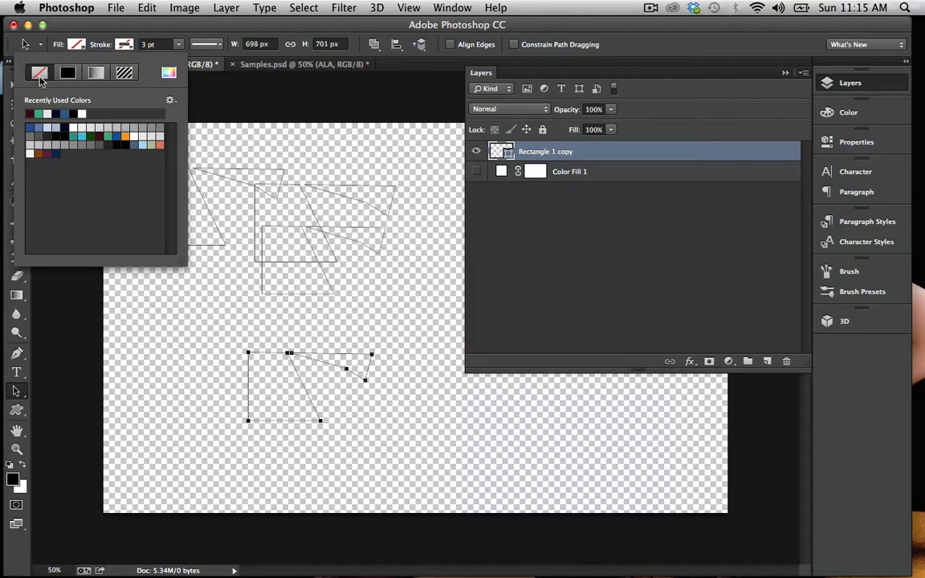
click(122, 48)
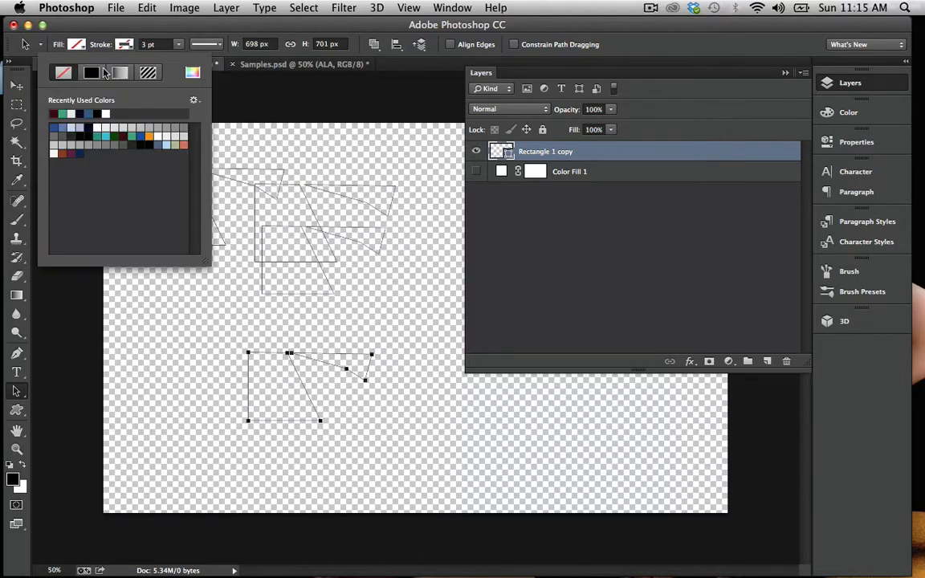
click(84, 114)
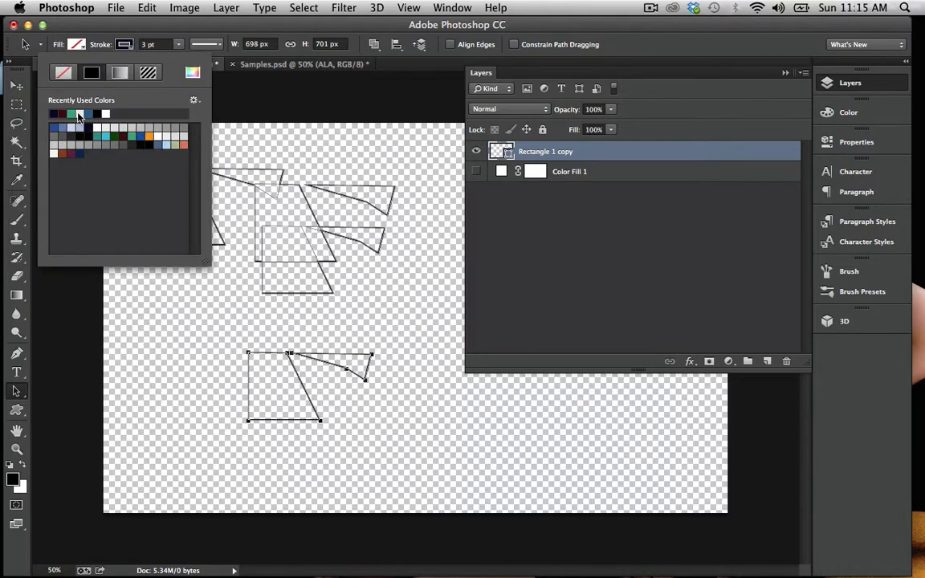
click(179, 44)
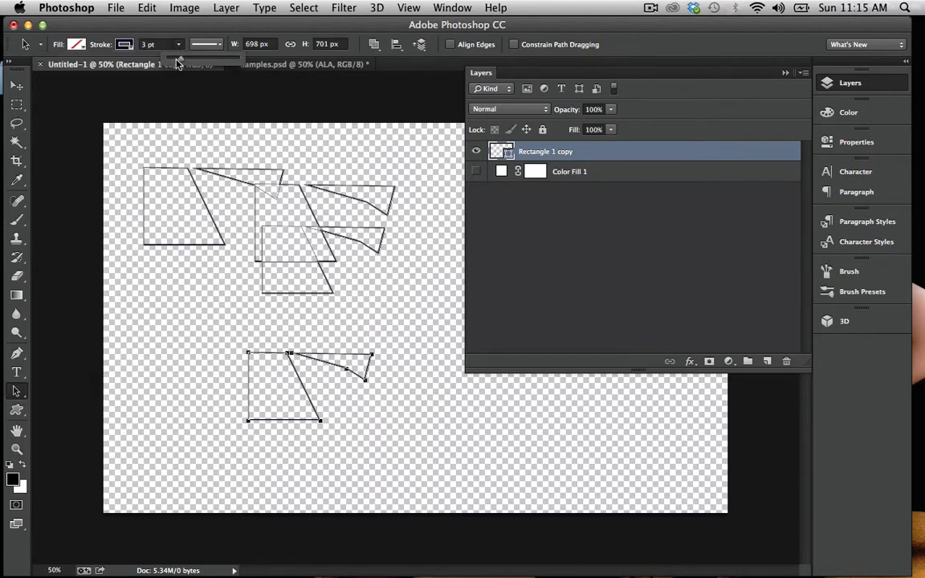
drag(177, 60, 190, 62)
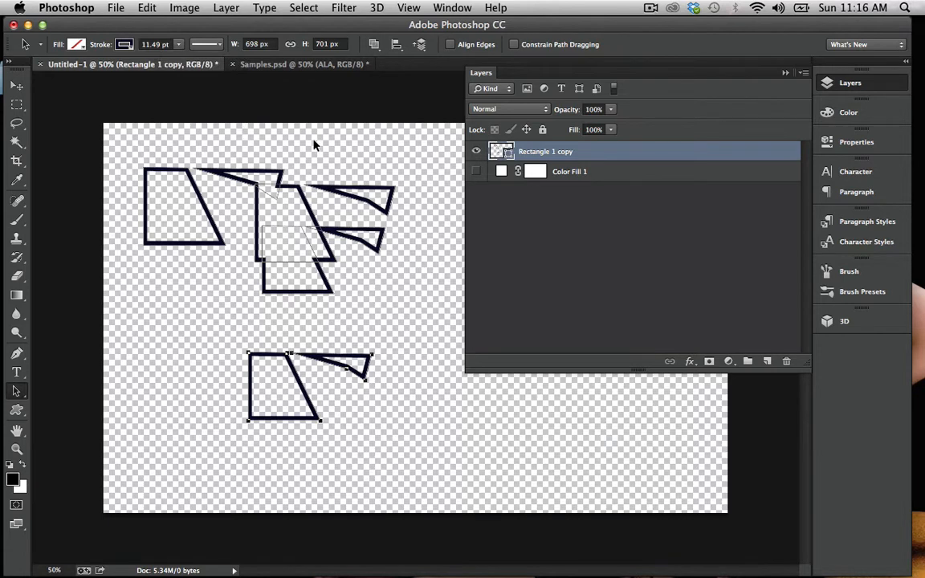
- Separate the overlapping outlined paths by moving each one into its own empty area around the lower path
click(345, 167)
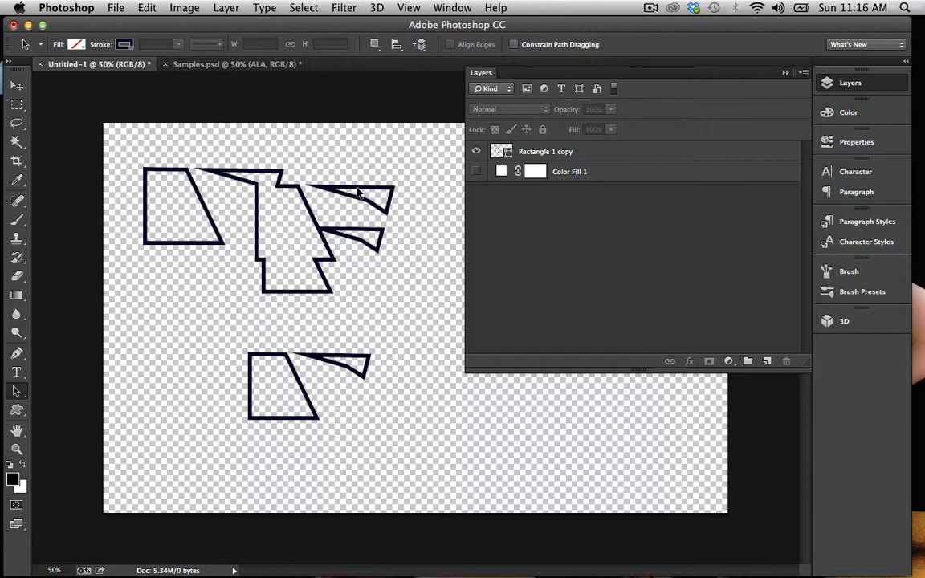
mouse_move(365, 187)
mouse_down()
mouse_move(203, 207)
mouse_move(245, 255)
mouse_move(179, 163)
mouse_move(254, 177)
mouse_up()
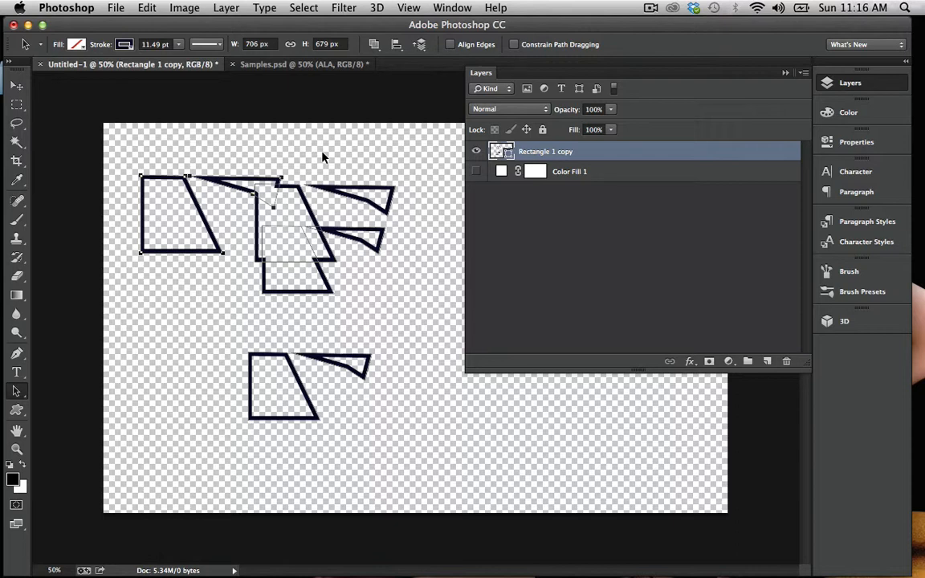
drag(243, 182, 252, 243)
drag(307, 296, 383, 325)
drag(291, 207, 215, 125)
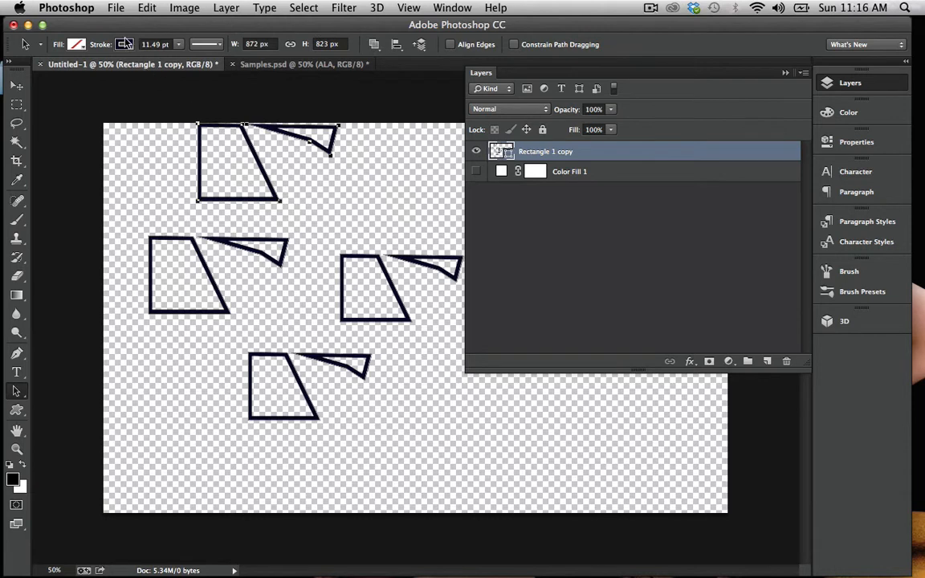
- Remove the stroke from the shapes and open the stroke line-style options
click(76, 44)
click(62, 74)
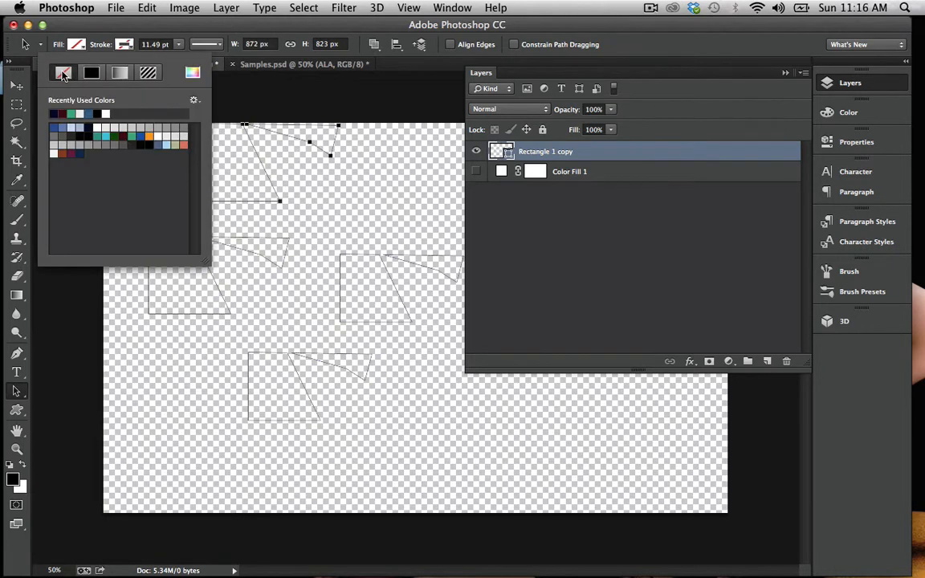
click(218, 47)
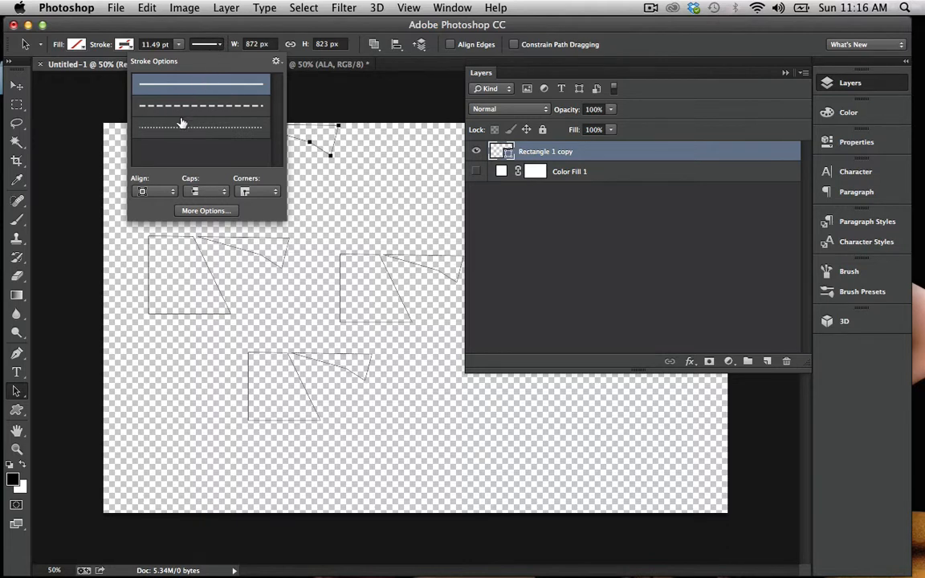
- Fill the shapes with the recently used dark navy and spread the upper, left and right paths farther across the canvas
click(75, 45)
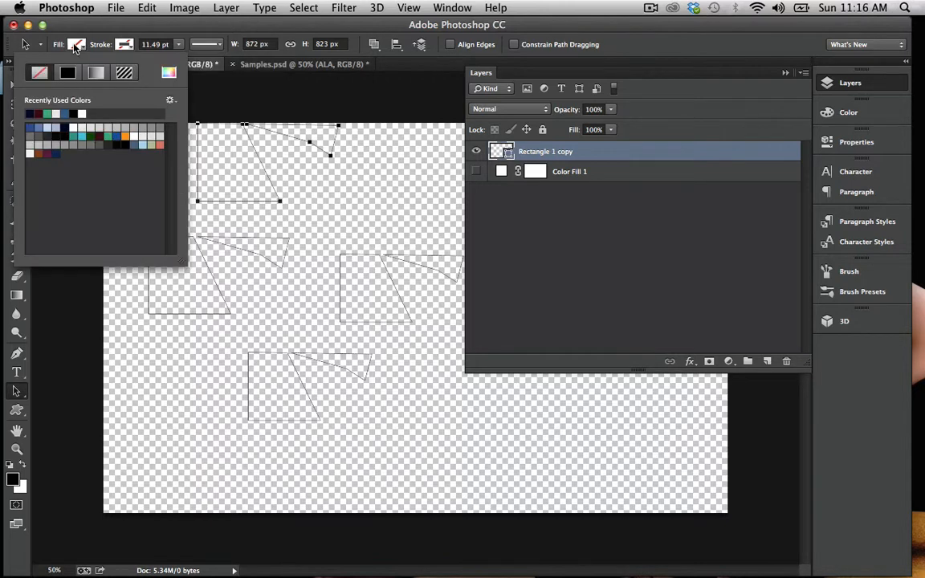
click(30, 113)
click(259, 218)
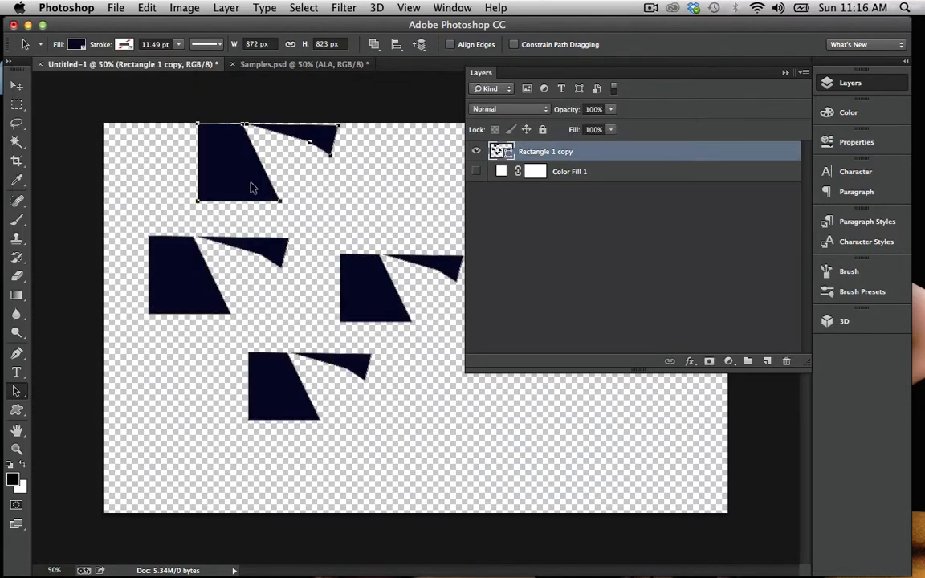
drag(252, 185, 234, 307)
drag(373, 295, 437, 404)
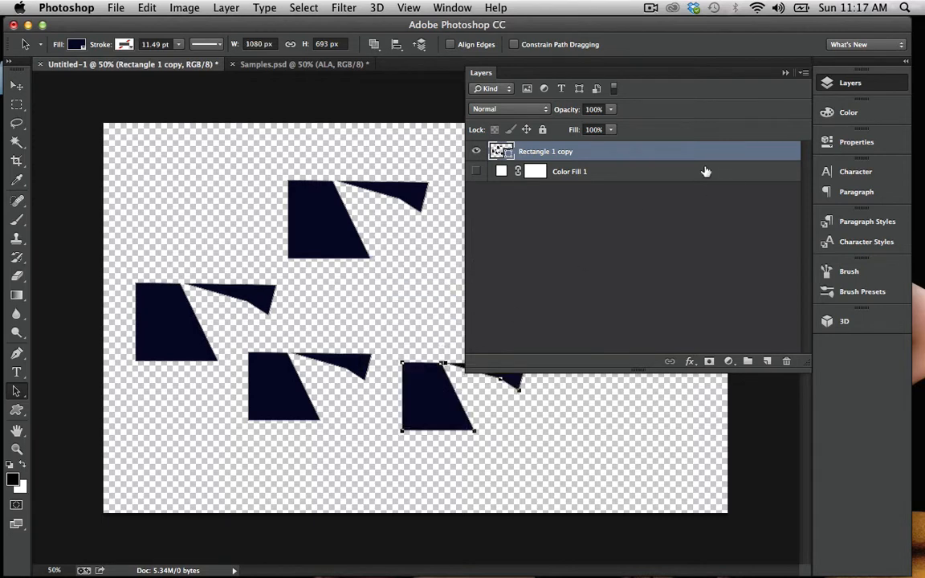
- Open the layer style settings for Rectangle 1 copy and preview the Bevel & Emboss and Satin effects, leaving both off
double_click(683, 154)
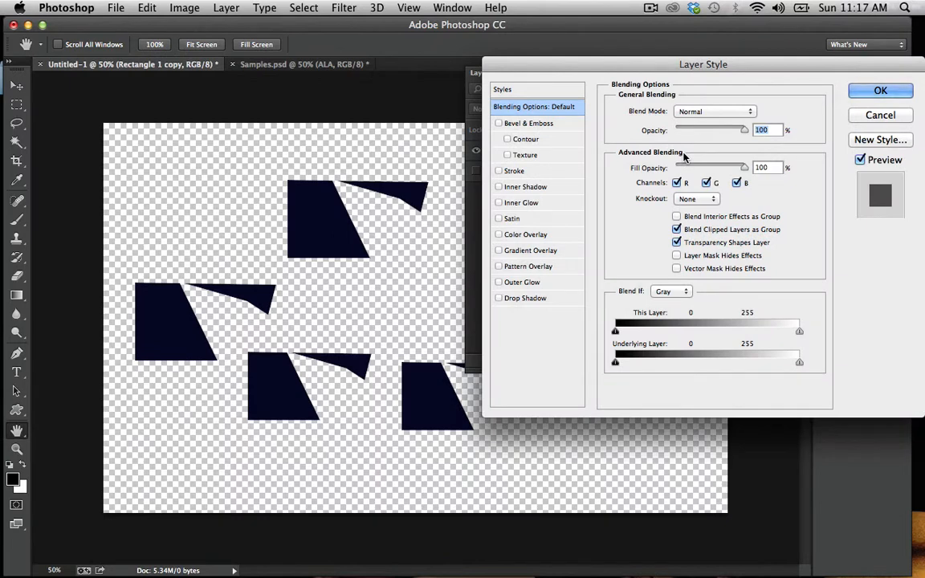
click(497, 123)
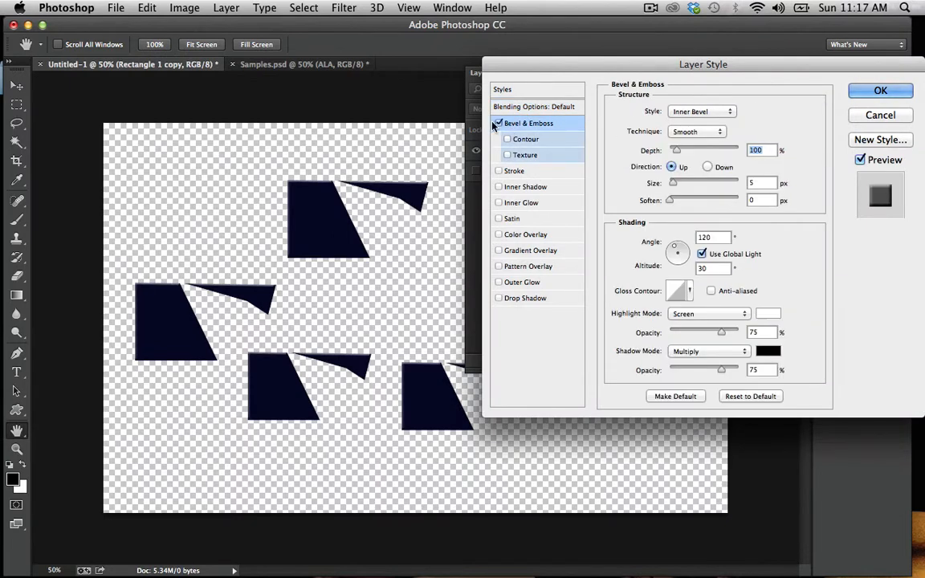
click(498, 123)
click(498, 218)
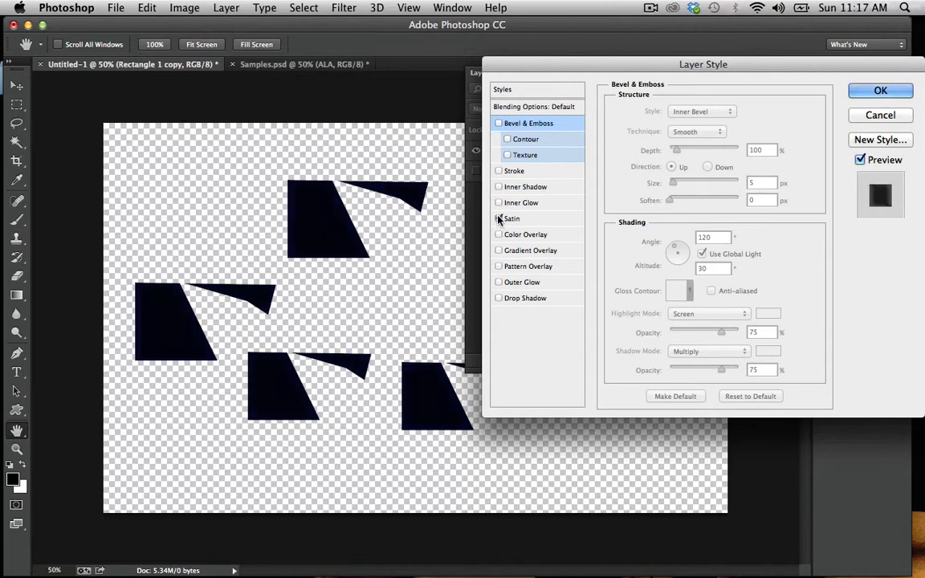
click(497, 218)
- Apply a red Color Overlay in Normal blend mode at 54% opacity to the Rectangle 1 copy layer
click(497, 235)
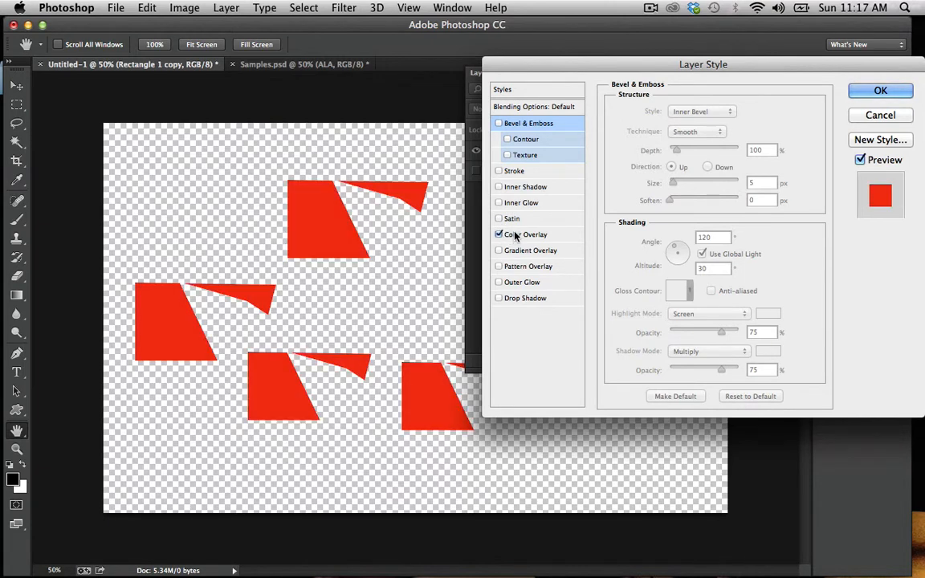
click(522, 234)
drag(727, 131, 695, 132)
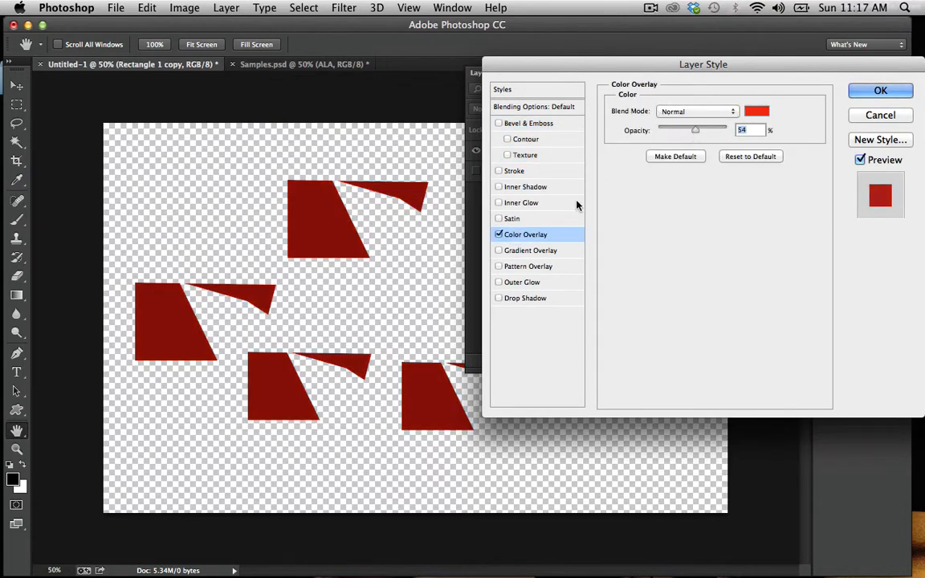
click(879, 92)
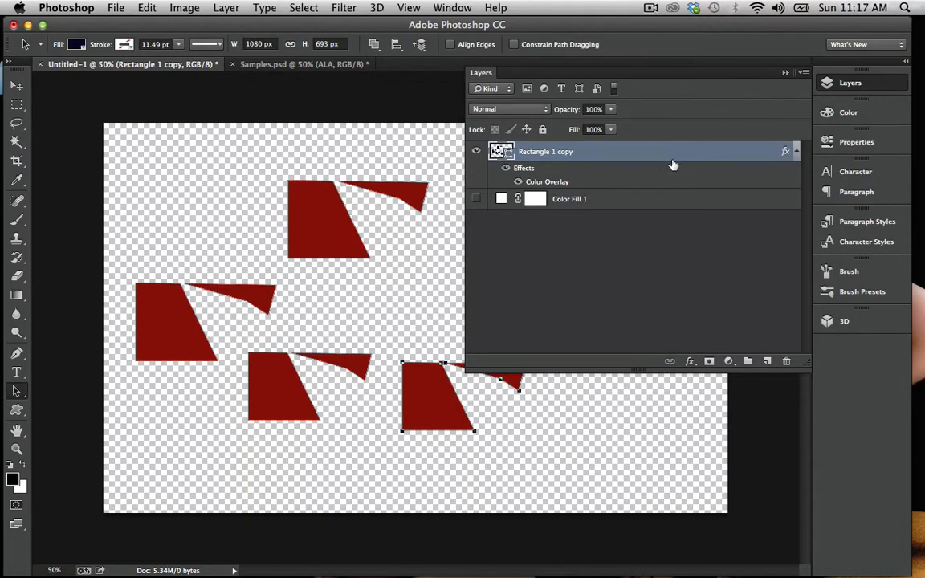
- Turn off the Color Overlay effect in the Rectangle 1 copy layer's style settings
double_click(639, 154)
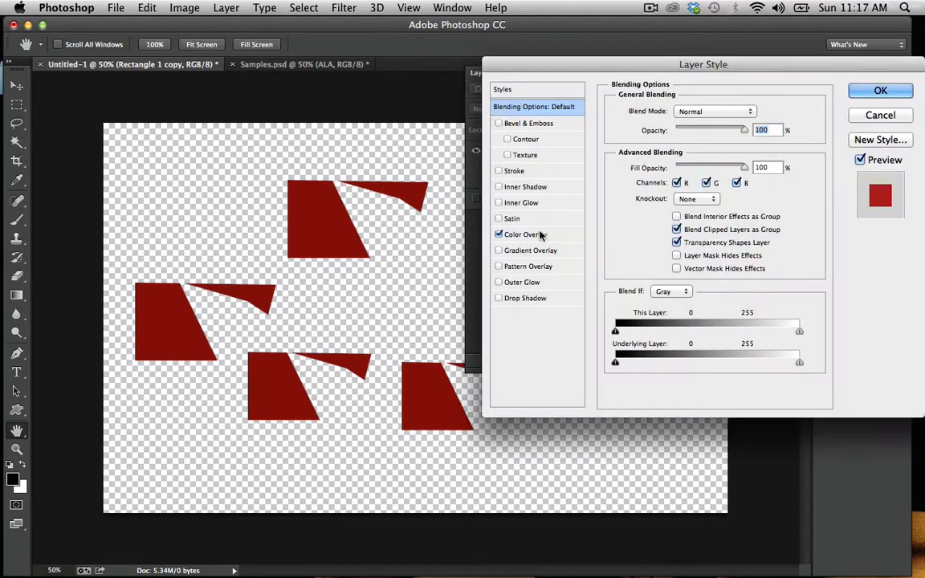
click(499, 235)
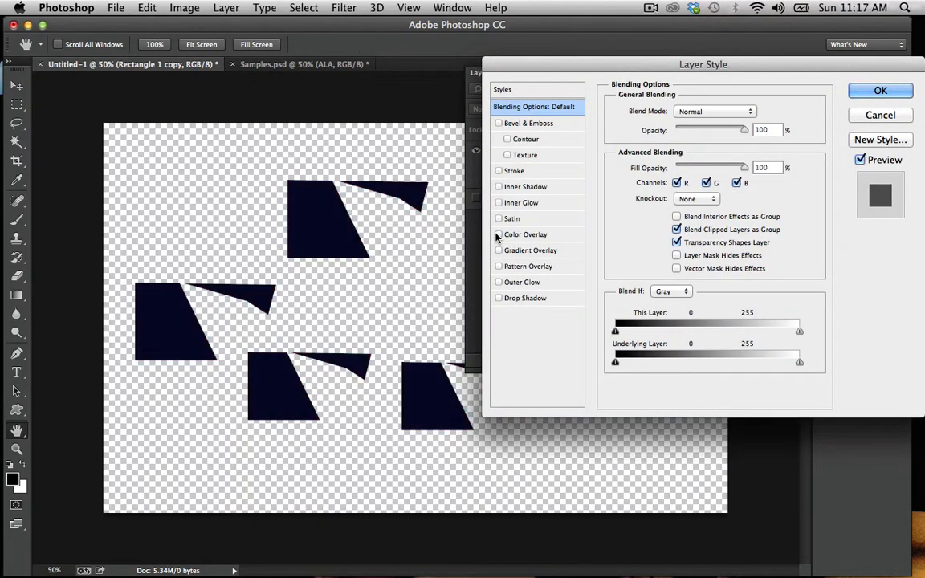
- Try a red Stroke effect on the Rectangle 1 copy layer and switch it off again
click(498, 172)
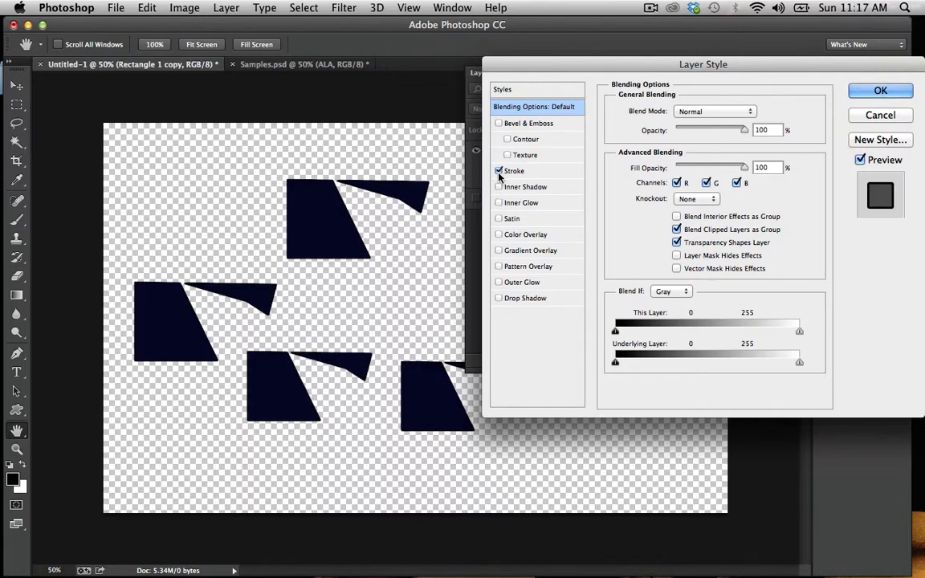
click(512, 172)
click(652, 215)
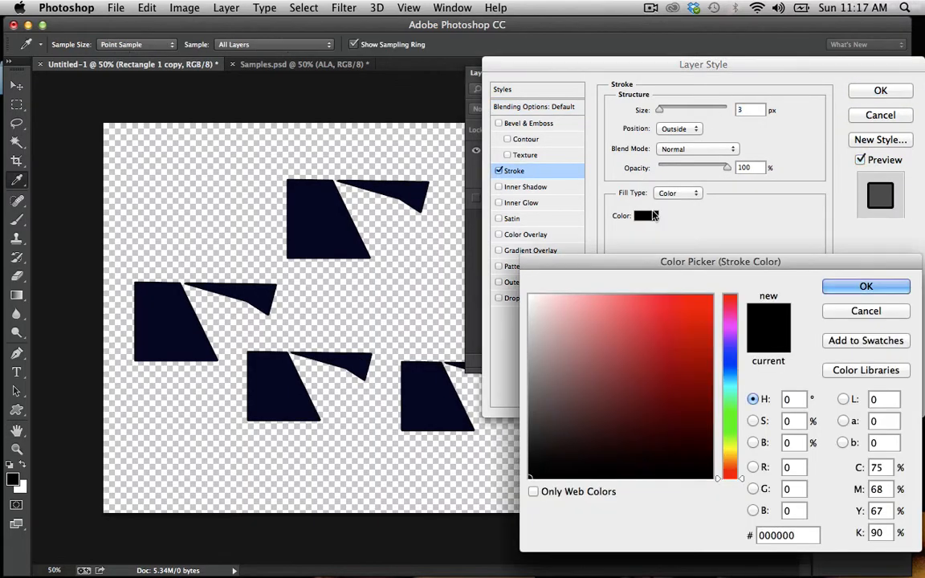
drag(665, 338, 720, 352)
click(893, 288)
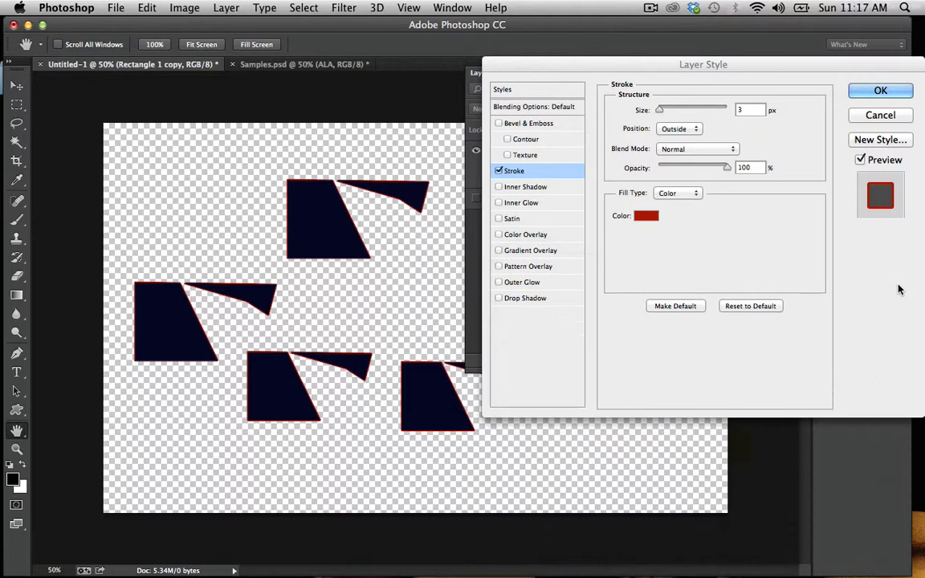
click(498, 171)
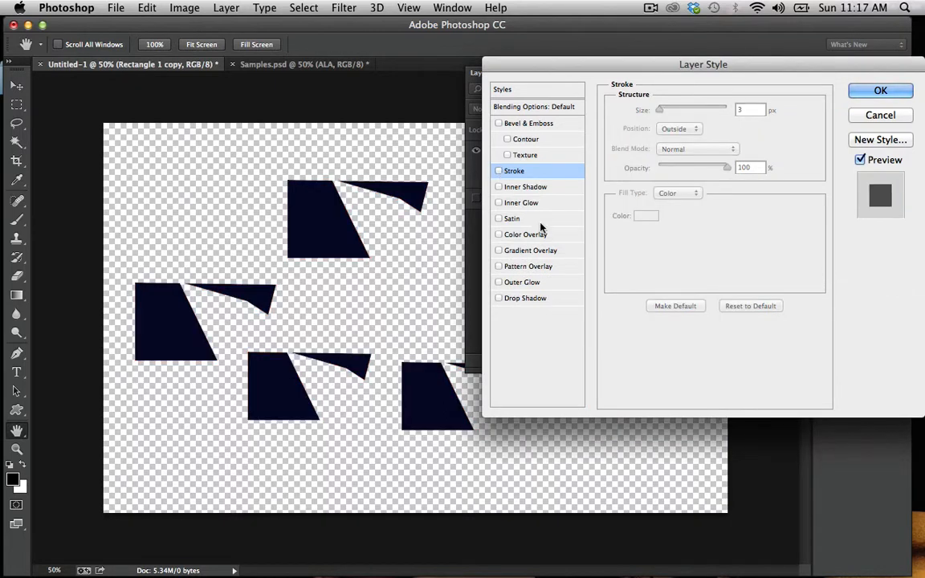
- Preview the Outer Glow effect, leave it off, and confirm the layer style changes
click(526, 283)
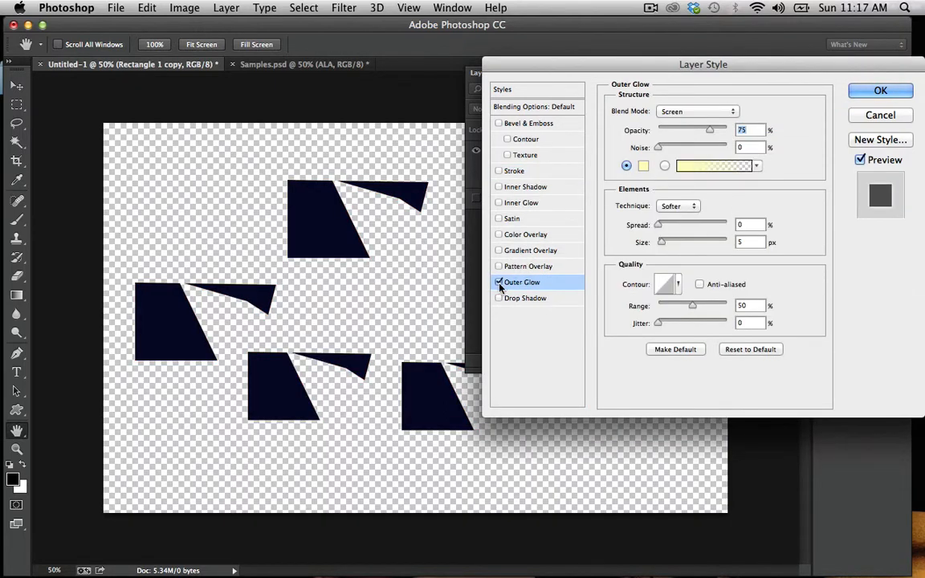
click(499, 282)
click(880, 91)
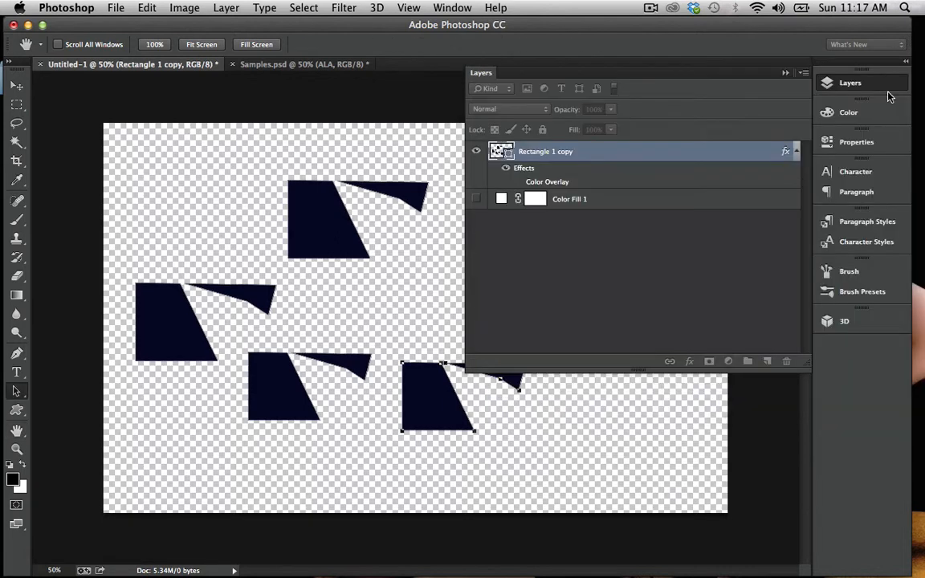
key(a)
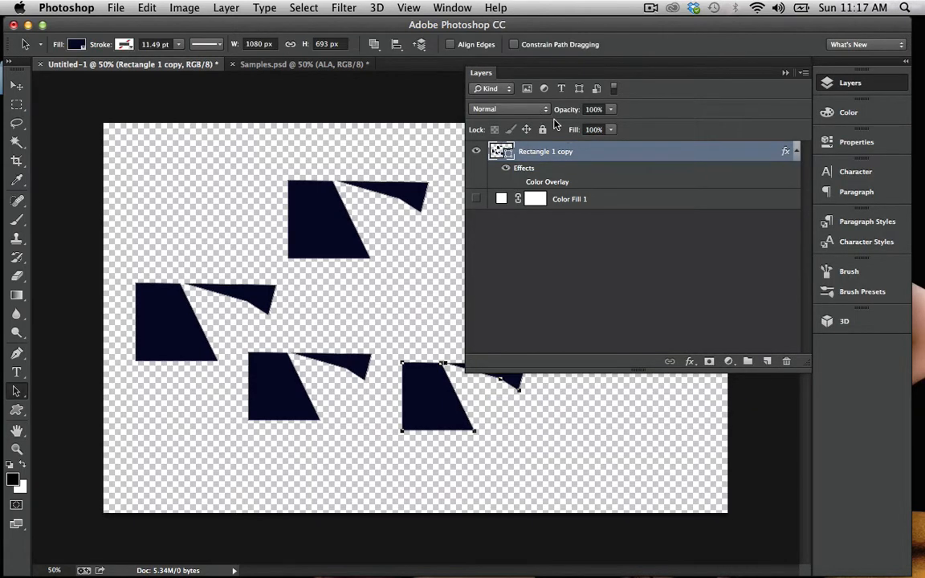
- Create a three-sided polygon 1080 px wide and 693 px high over the existing shapes
click(17, 414)
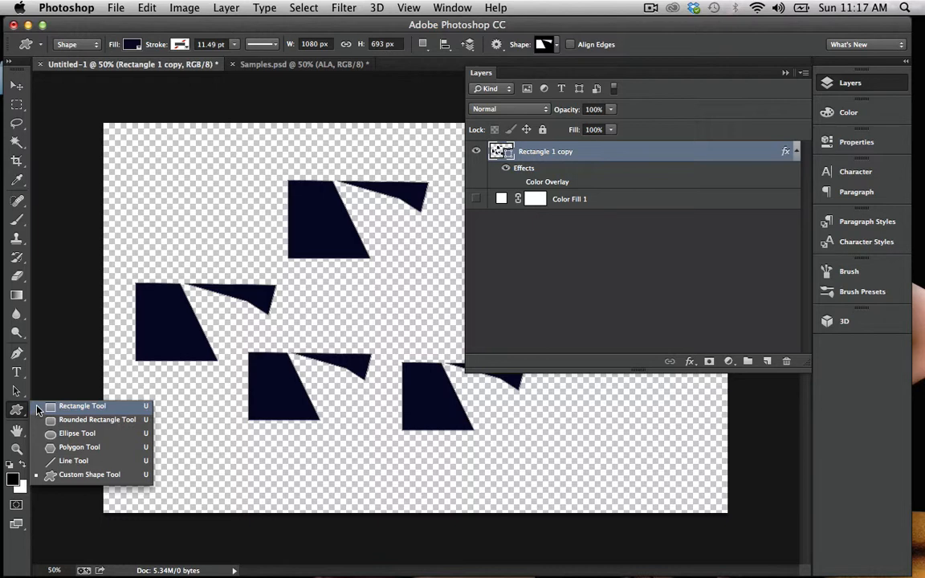
click(77, 447)
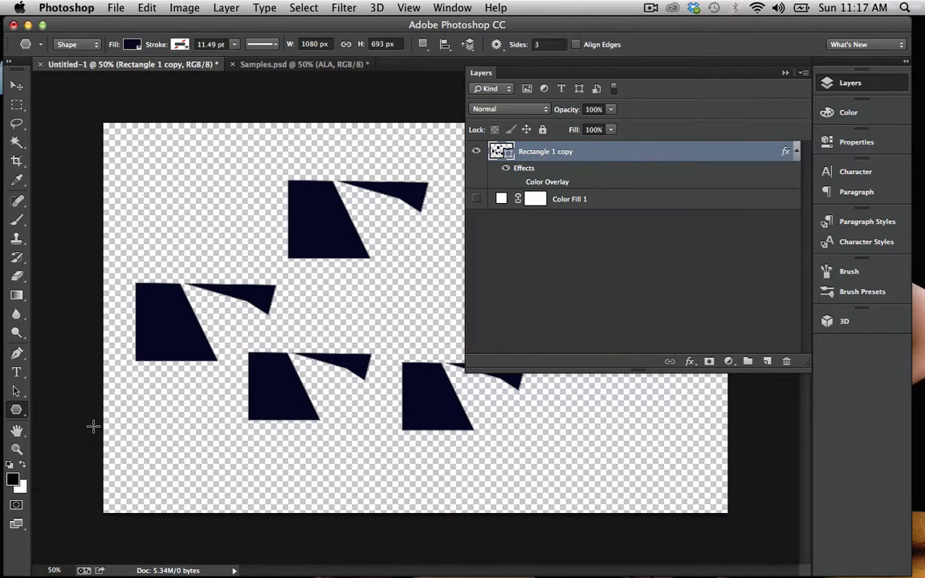
click(225, 181)
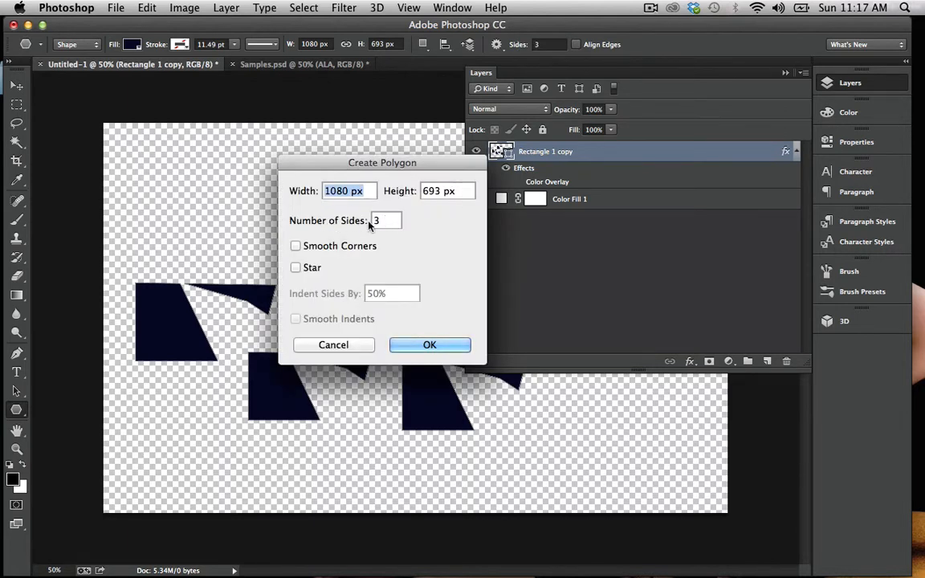
click(429, 344)
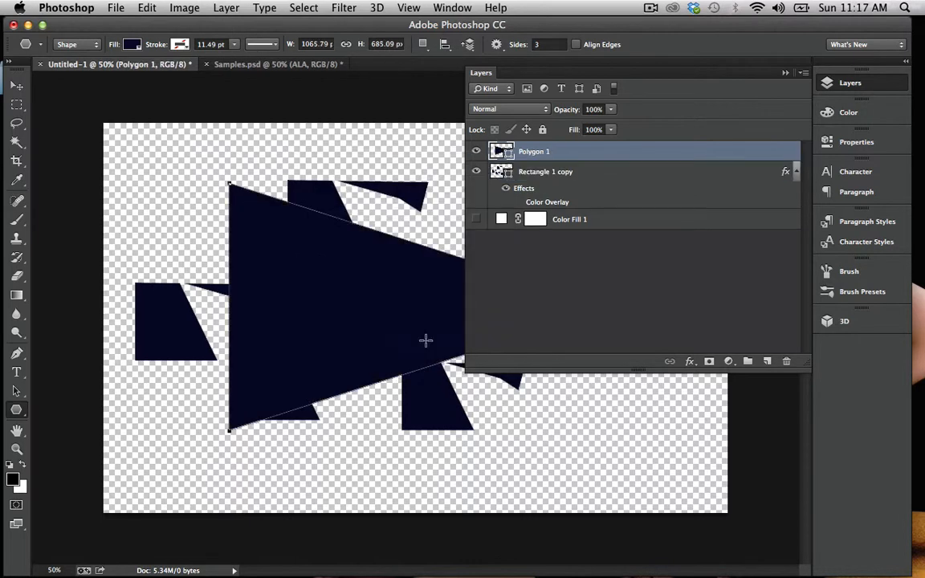
key(Tab)
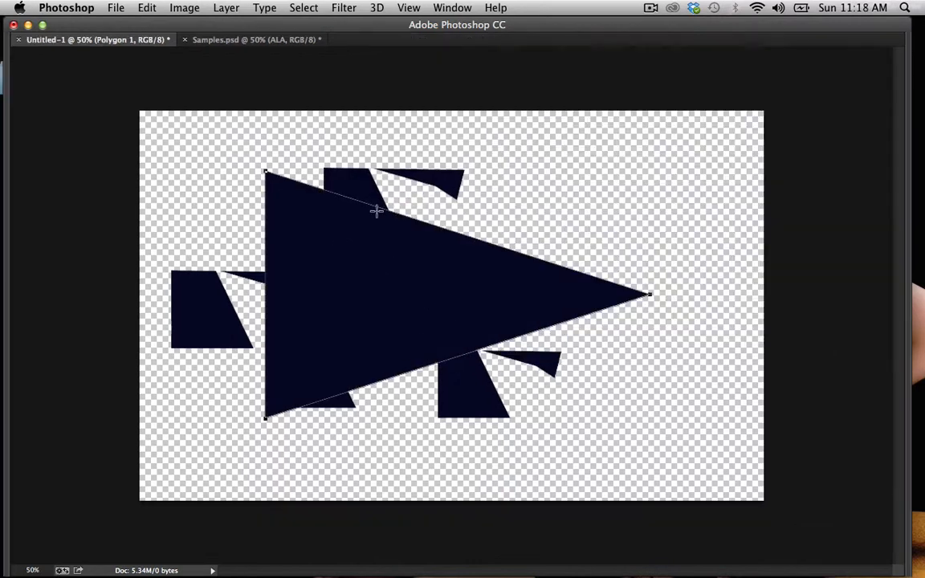
key(Tab)
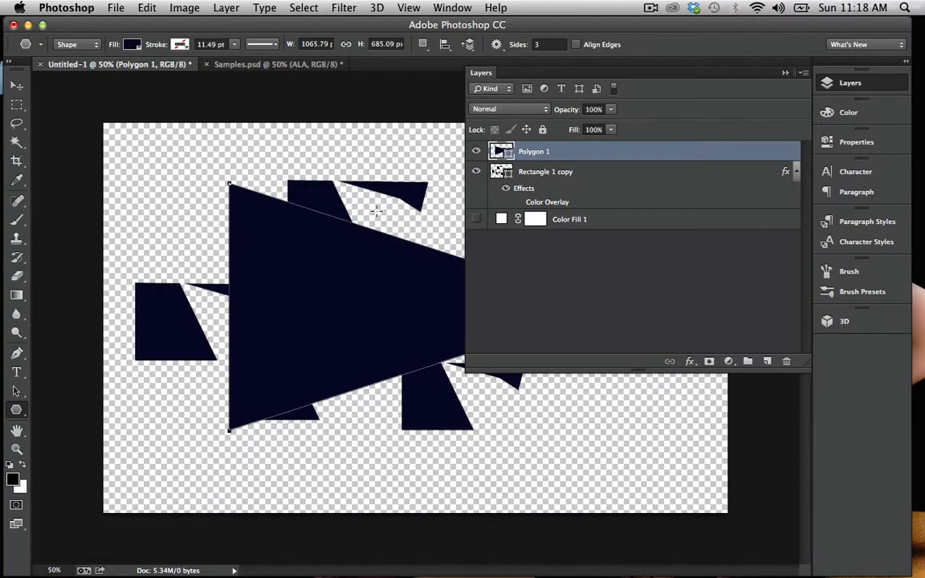
- Rotate the triangle 90° counter-clockwise to point upward and scale it down to about 491 by 765 px
key(super+t)
drag(371, 155, 292, 347)
key(Return)
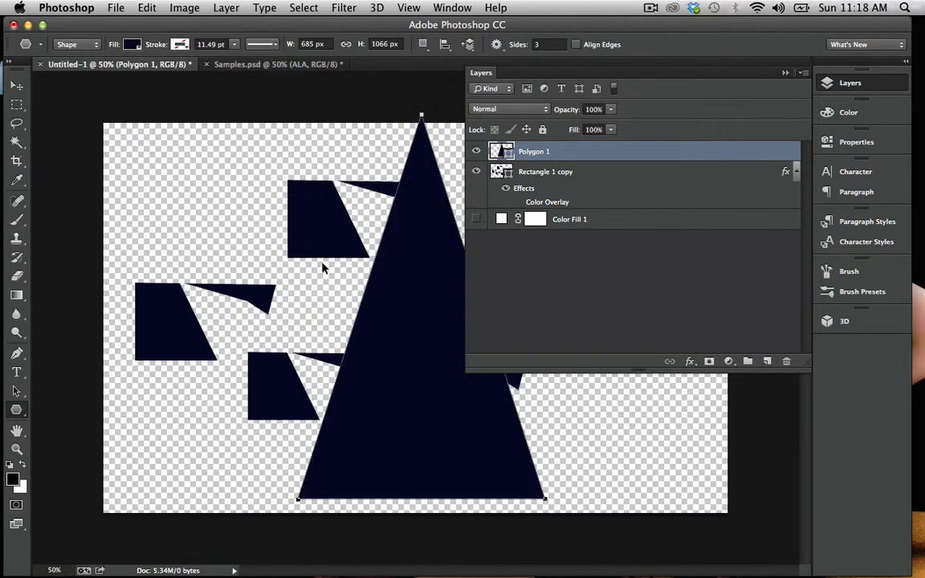
key(super+t)
drag(297, 116, 358, 229)
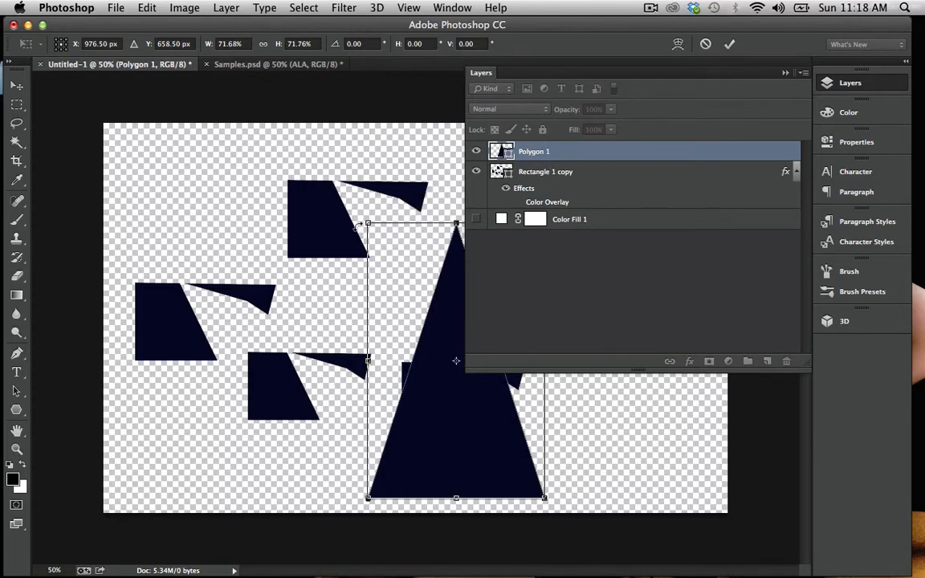
key(Return)
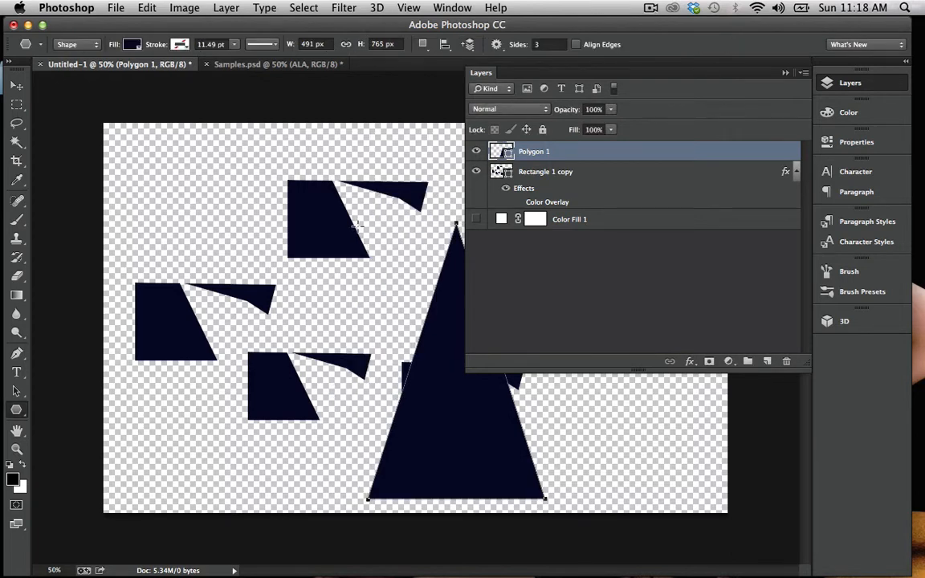
- Move the triangle's path to the left part of the canvas, over the left-hand shapes, and deselect it
key(a)
drag(413, 372, 237, 286)
drag(274, 324, 267, 385)
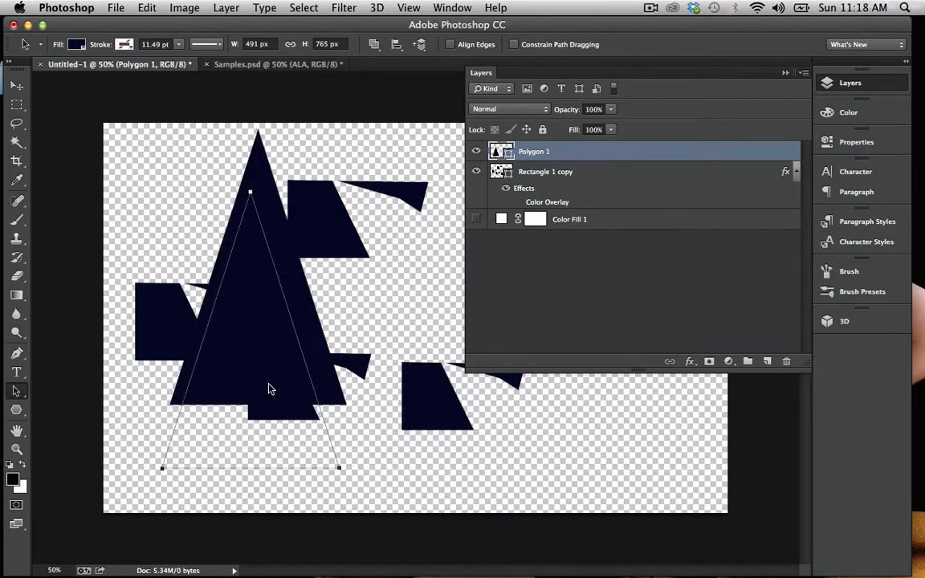
click(357, 343)
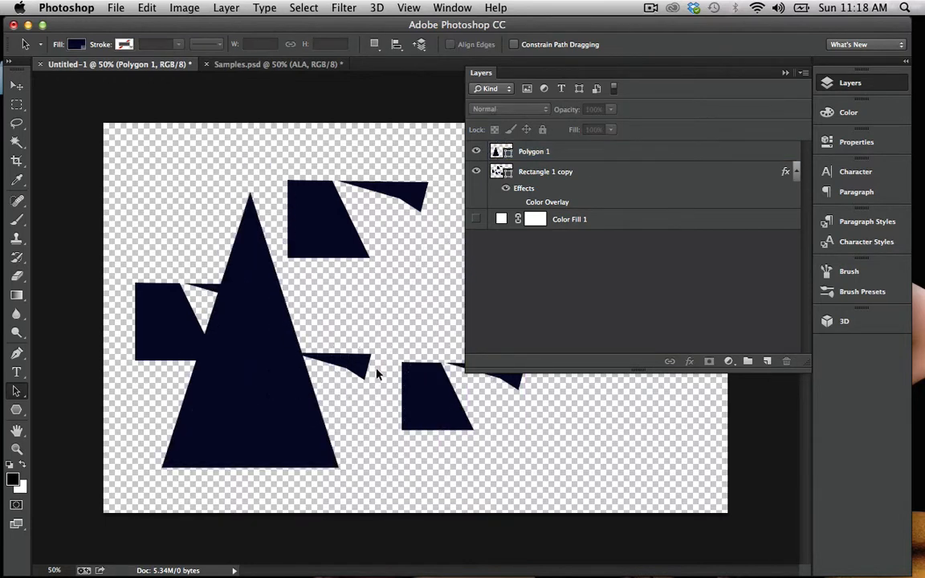
- Apply a Perspective transform to the Polygon 1 triangle, narrowing its top bounds and widening its base to about 150%
click(562, 157)
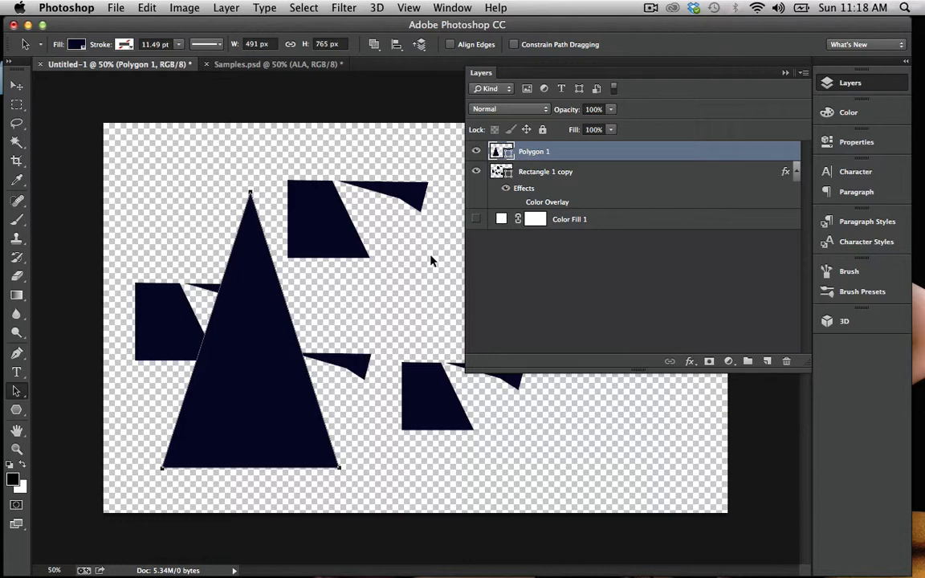
click(326, 241)
click(271, 353)
key(ctrl+t)
right_click(271, 353)
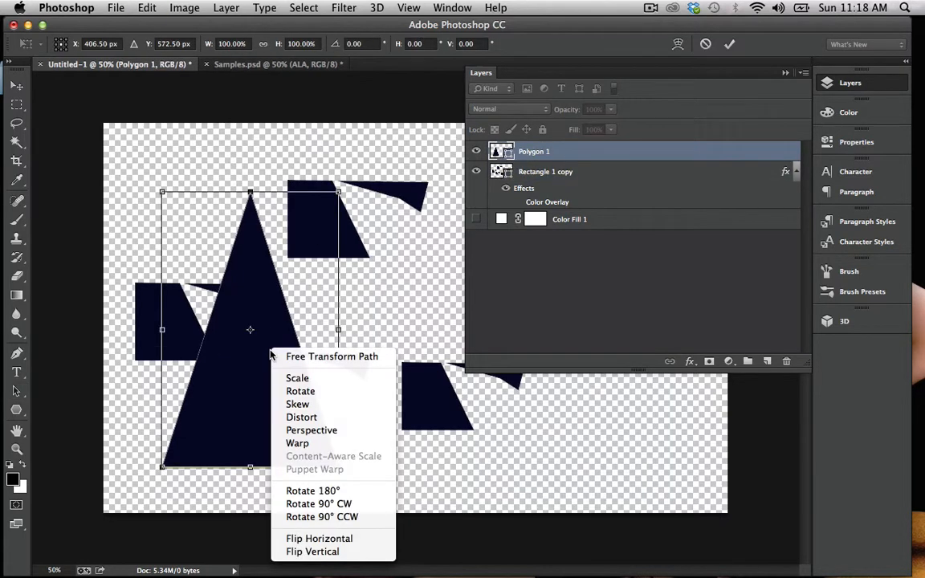
click(313, 430)
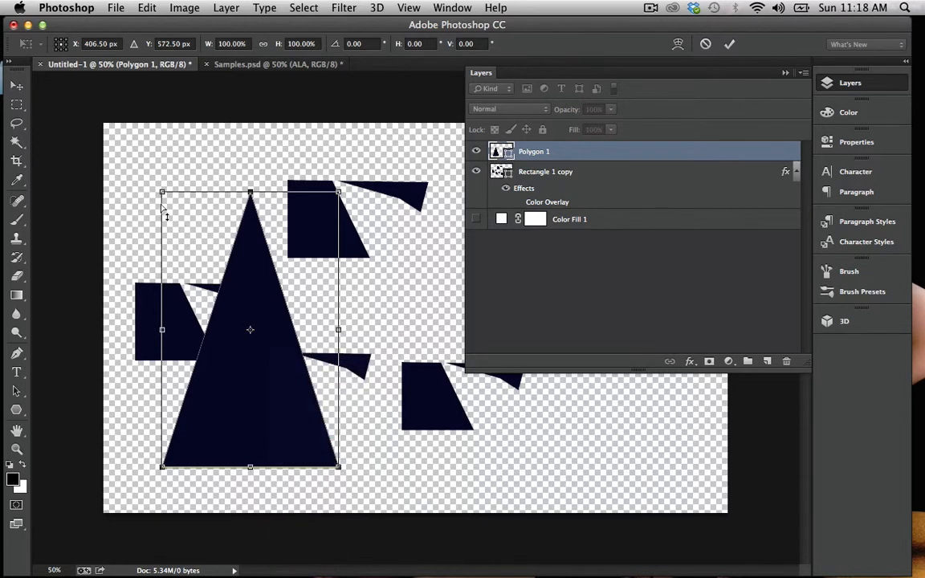
drag(163, 194, 215, 193)
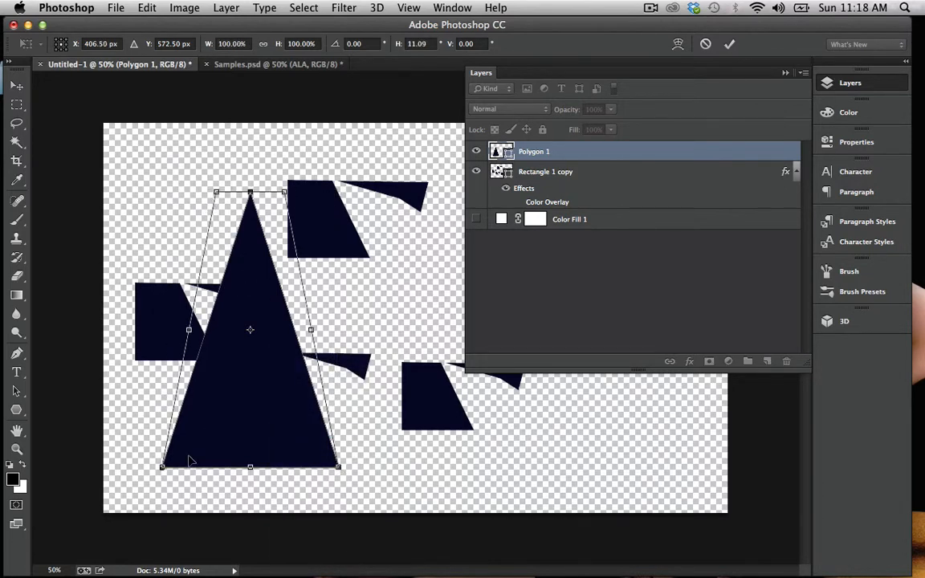
drag(162, 472, 117, 467)
- Warp the triangle so its sides curve toward the upper right and its base bows downward
right_click(250, 427)
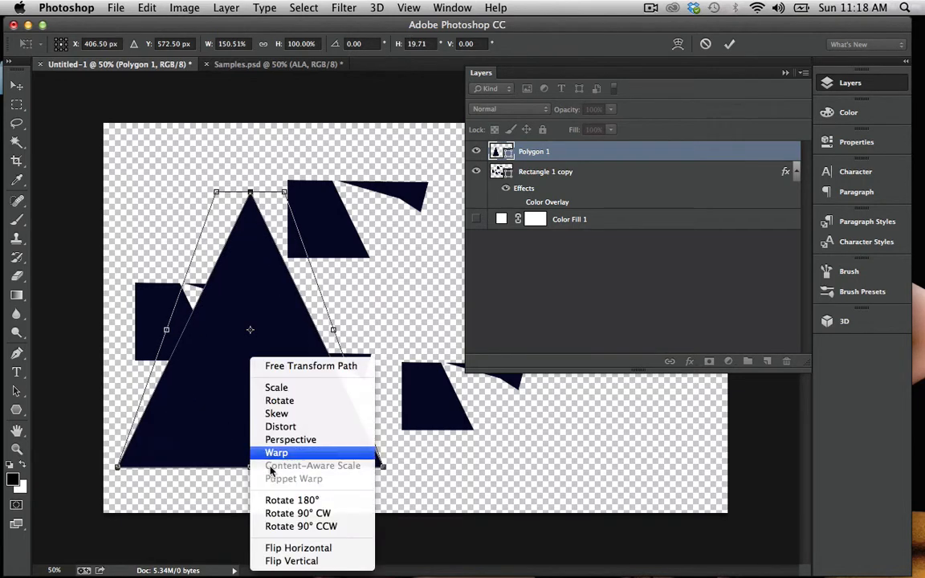
click(289, 452)
drag(274, 373, 368, 322)
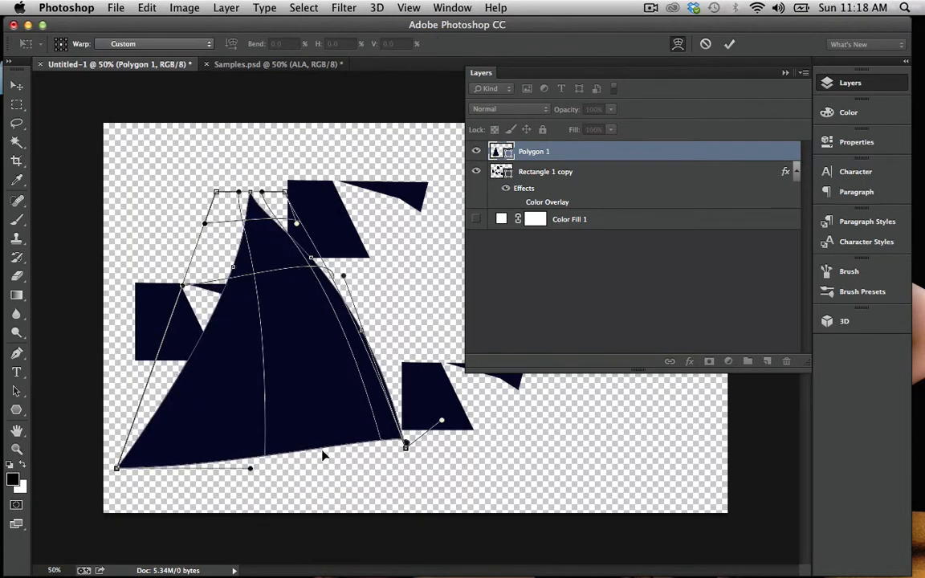
drag(323, 453, 335, 475)
key(Return)
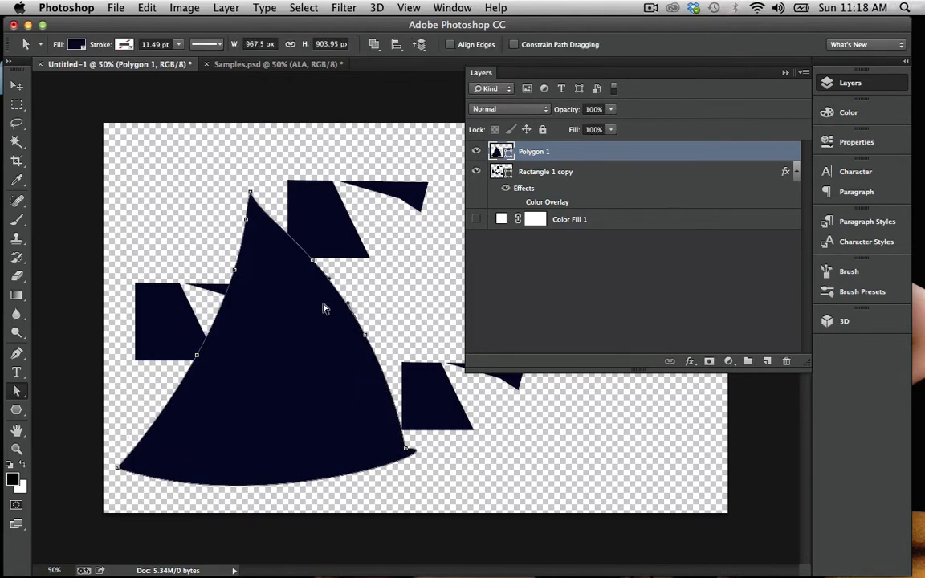
- Pull the anchor point on the warped triangle's right edge outward into a bulge and select anchors along its left edge
drag(365, 337, 390, 327)
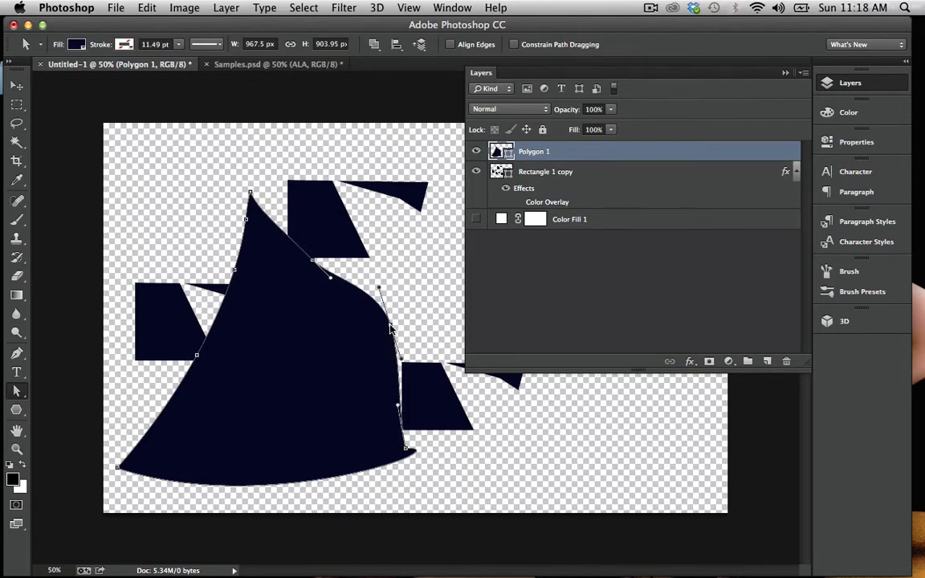
click(326, 239)
click(266, 242)
click(246, 220)
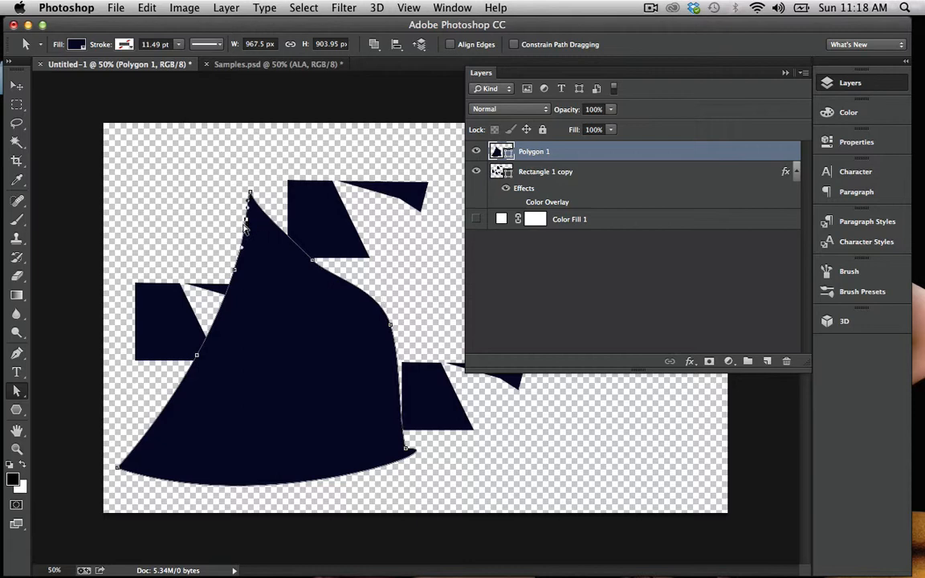
click(234, 270)
click(197, 354)
- Select the uppermost path of Rectangle 1 copy along with the Polygon 1 layer and activate the Pen tool
click(311, 224)
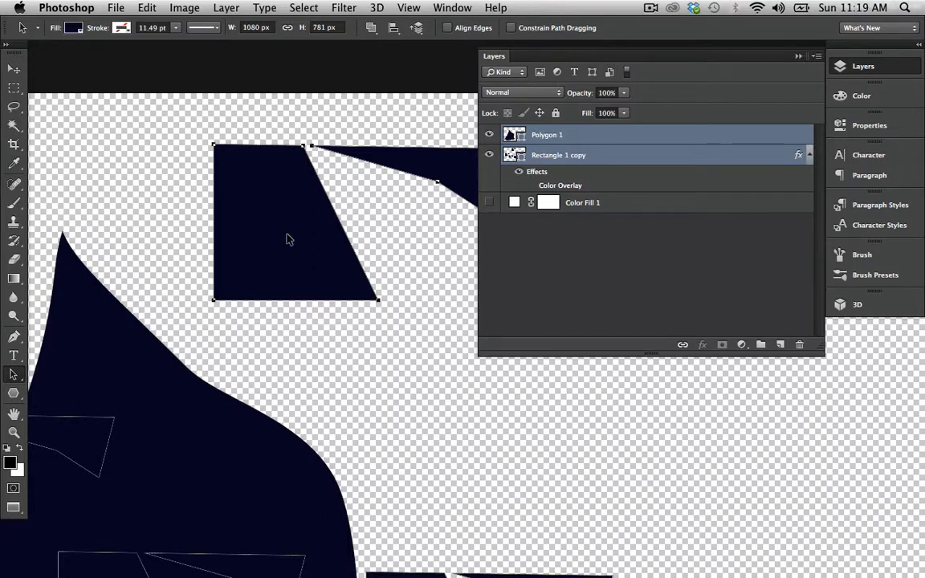
click(14, 336)
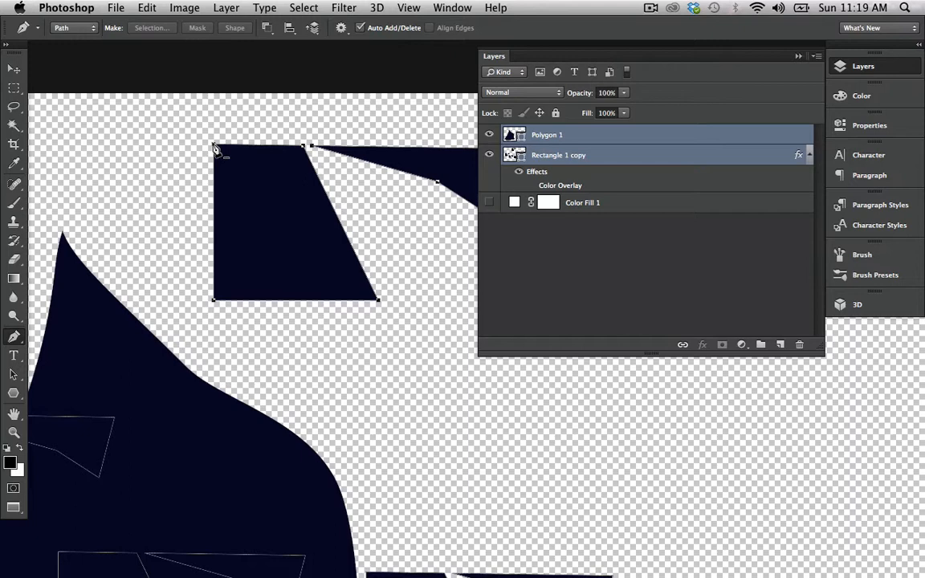
- Try moving the uppermost path downward by its upper-left anchor, undo the move, and return to the Pen tool
key(a)
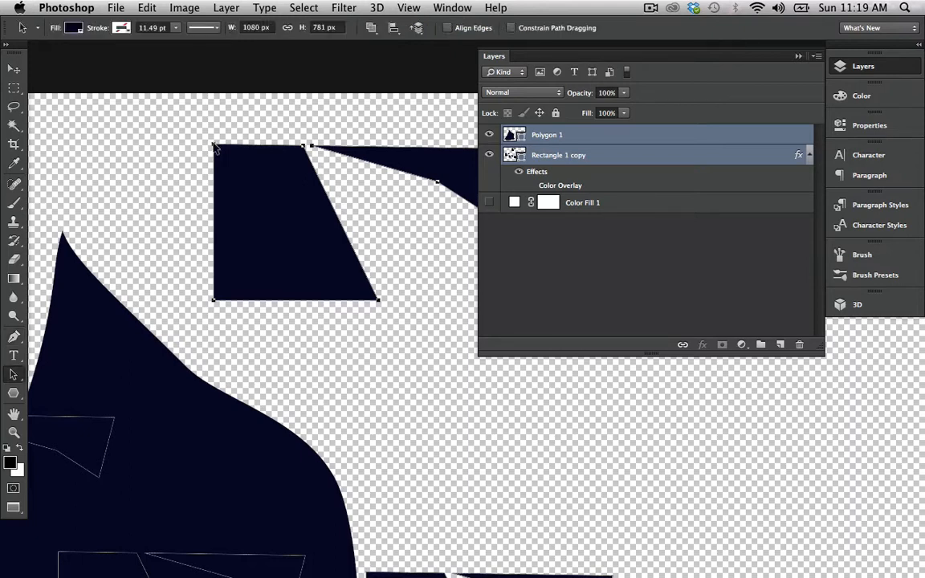
key(shift+a)
drag(217, 149, 215, 206)
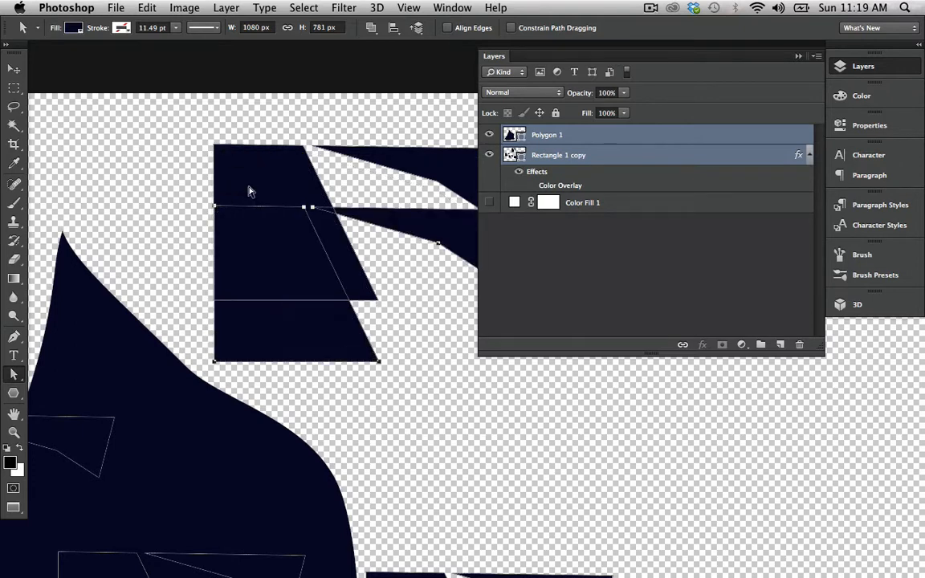
key(p)
key(super+z)
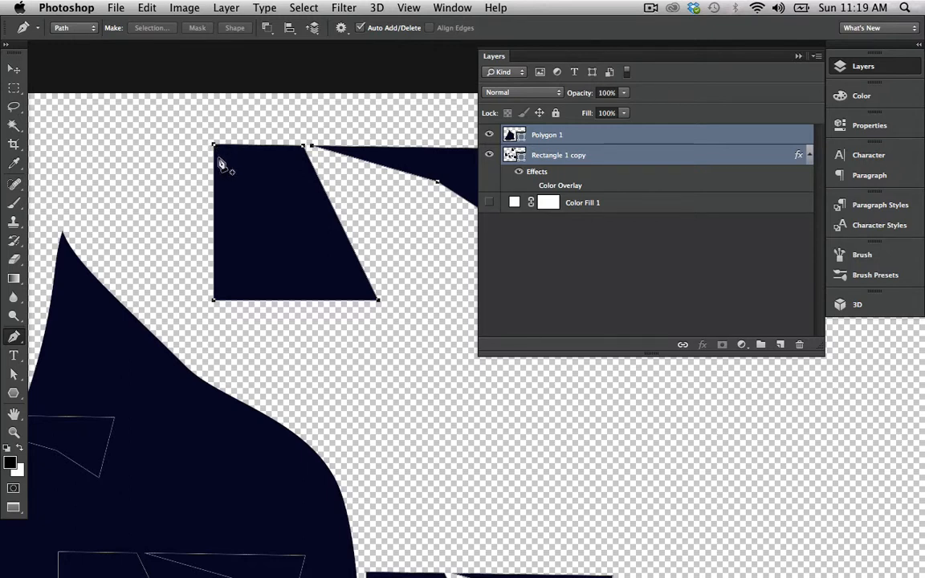
- Convert the uppermost shape's upper-left corner anchor into a smooth curve by pulling out its direction handles
drag(216, 151, 250, 106)
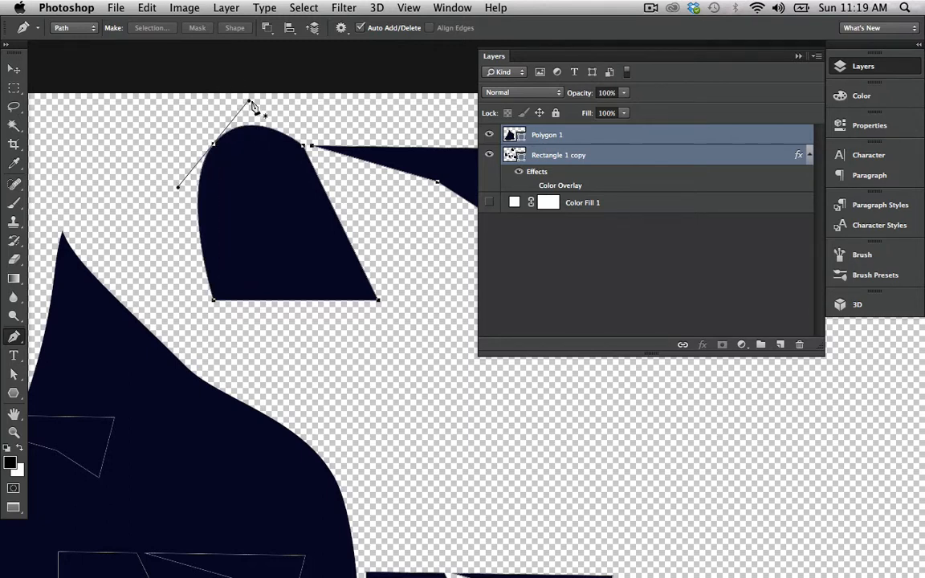
- Rotate the direction handles of the uppermost shape's upper-left anchor to reshape the curved upper edge into a rounded peak
key(a)
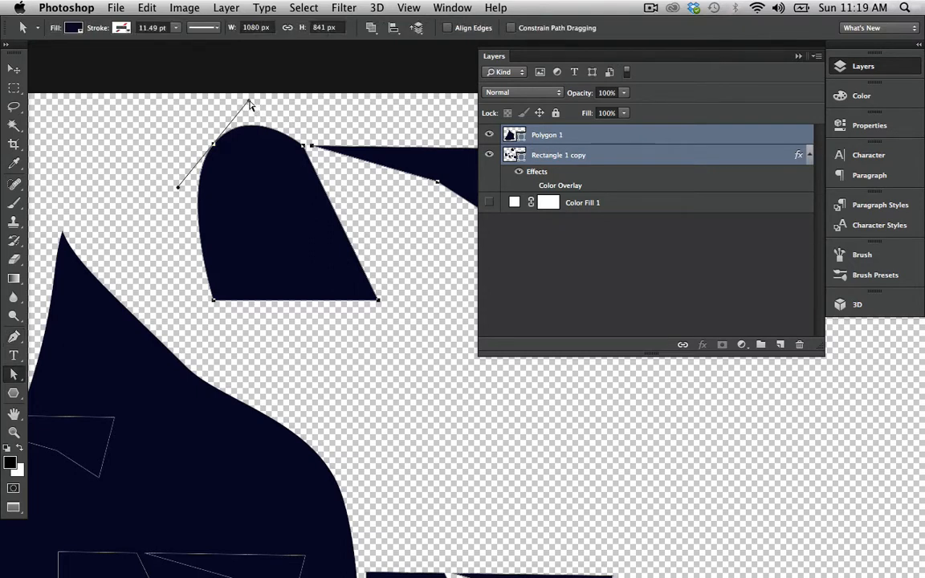
drag(250, 104, 265, 178)
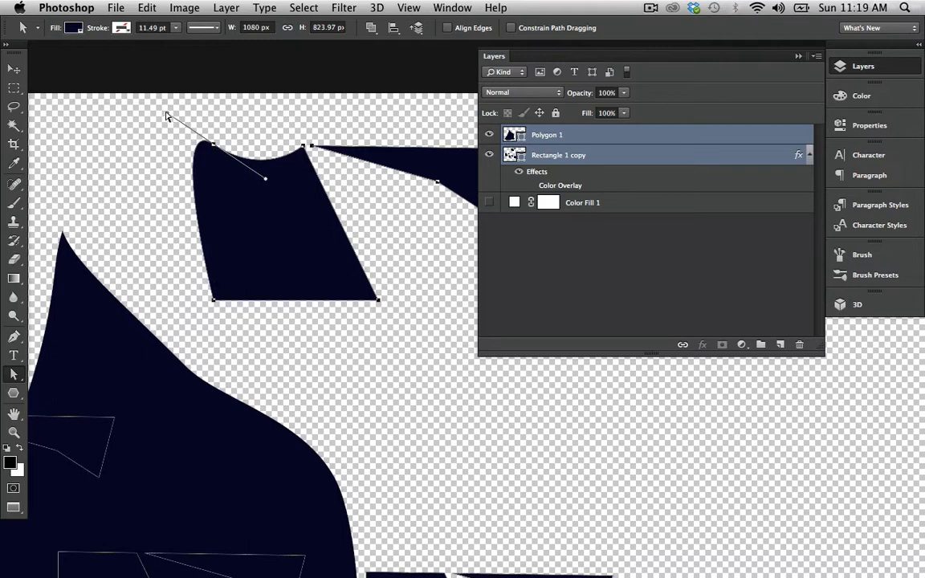
drag(166, 117, 228, 84)
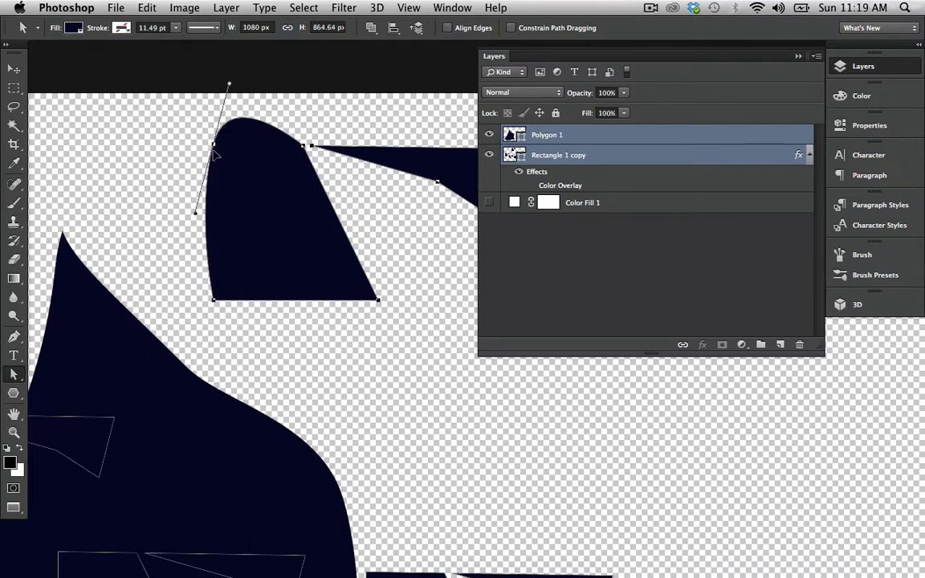
- Shift the uppermost path slightly downward, isolate its layer, and pull its upper-left anchor inward and down
drag(215, 154, 223, 186)
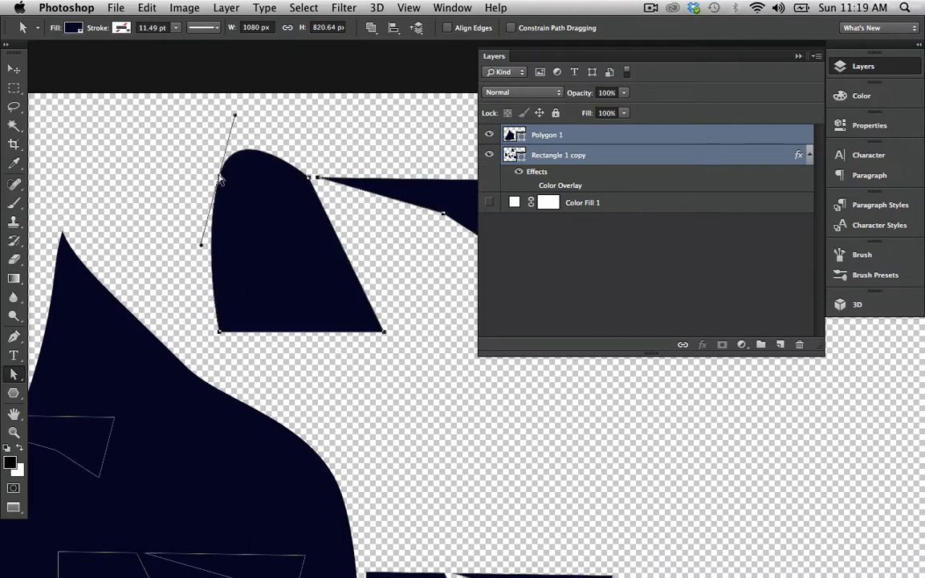
double_click(220, 176)
drag(223, 182, 271, 220)
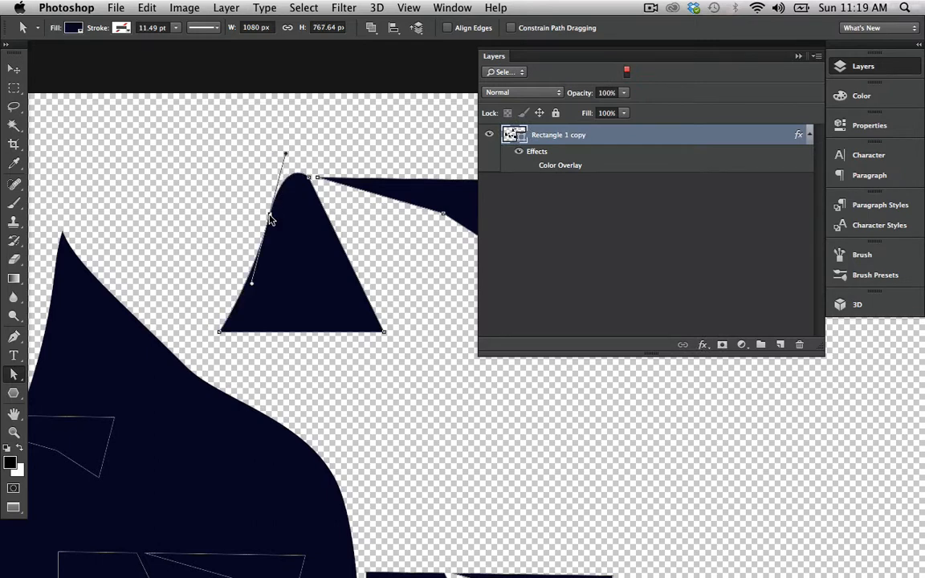
- Add two anchor points along the straight right edge of the isolated shape with the Pen tool
key(p)
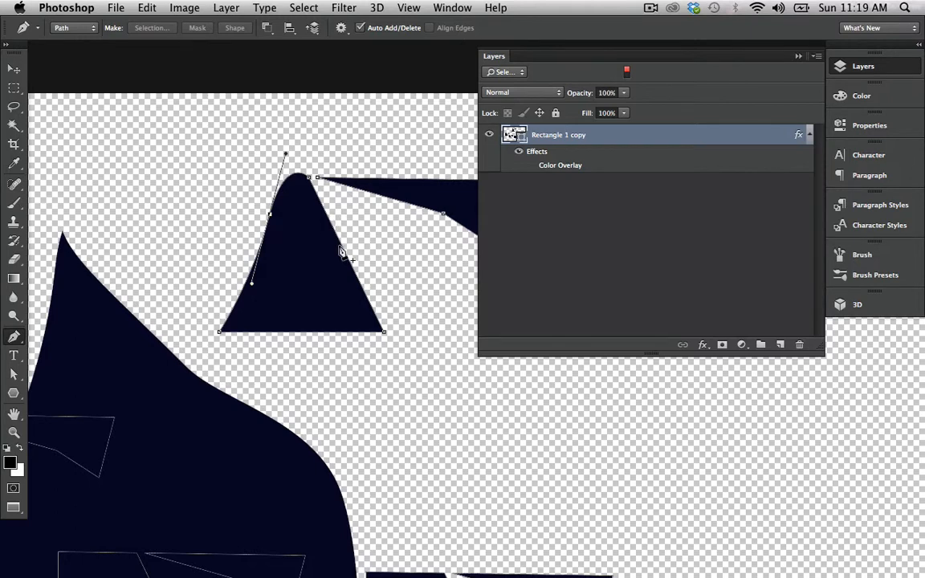
click(318, 200)
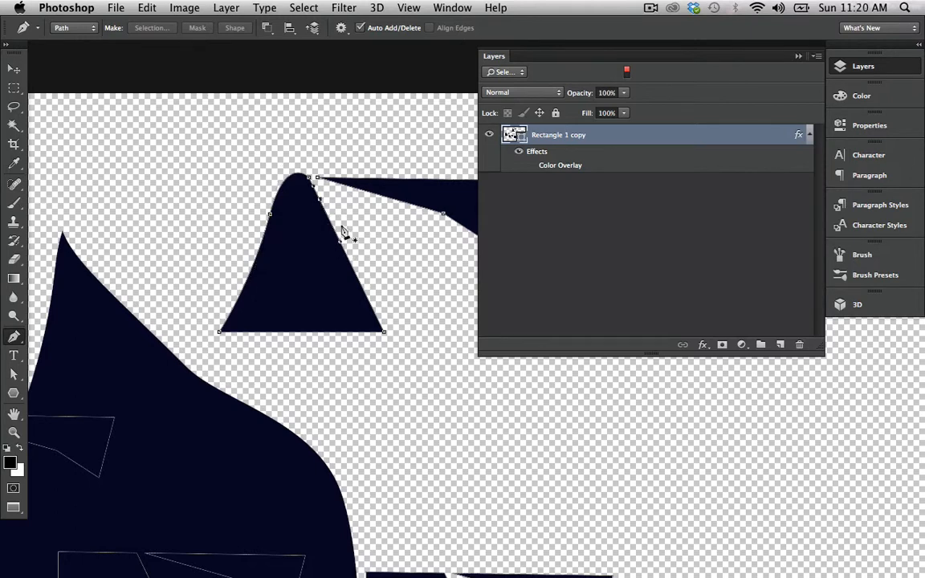
click(352, 267)
- Pull the isolated shape's lower edge downward and its right and upper-left anchors outward to form a rounded blob
key(a)
drag(297, 332, 309, 374)
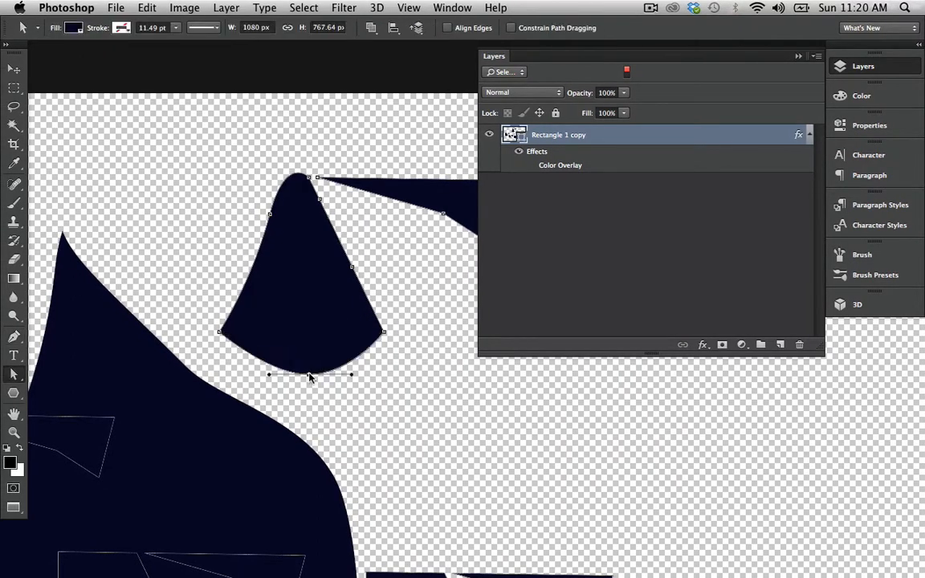
drag(352, 270, 393, 265)
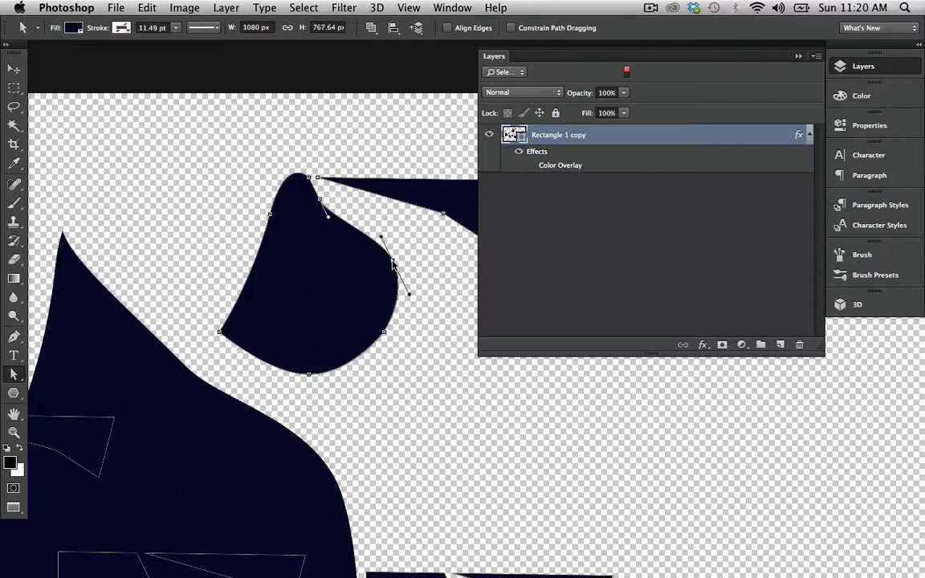
drag(268, 218, 224, 222)
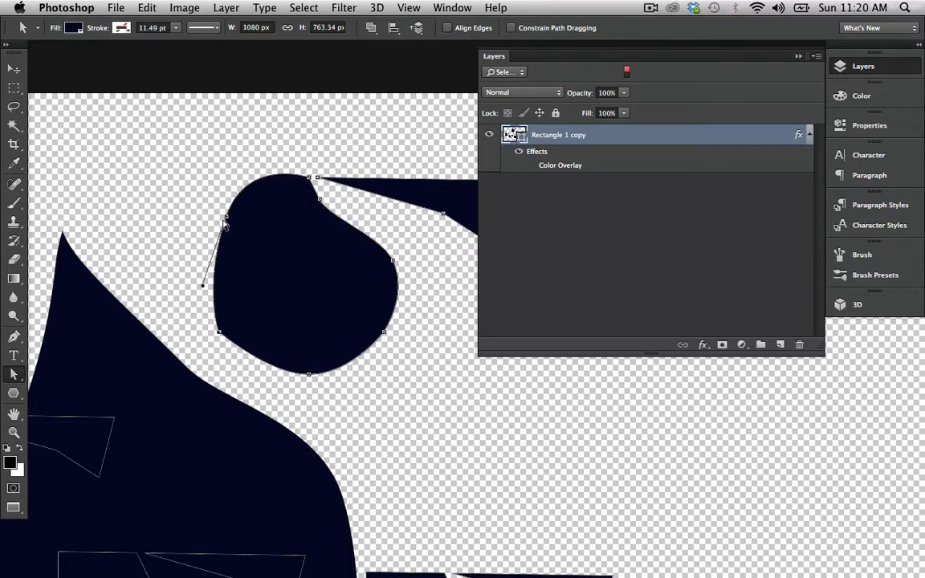
- Convert the blob's curved anchor points into sharp corners so its sides become straight segments
key(p)
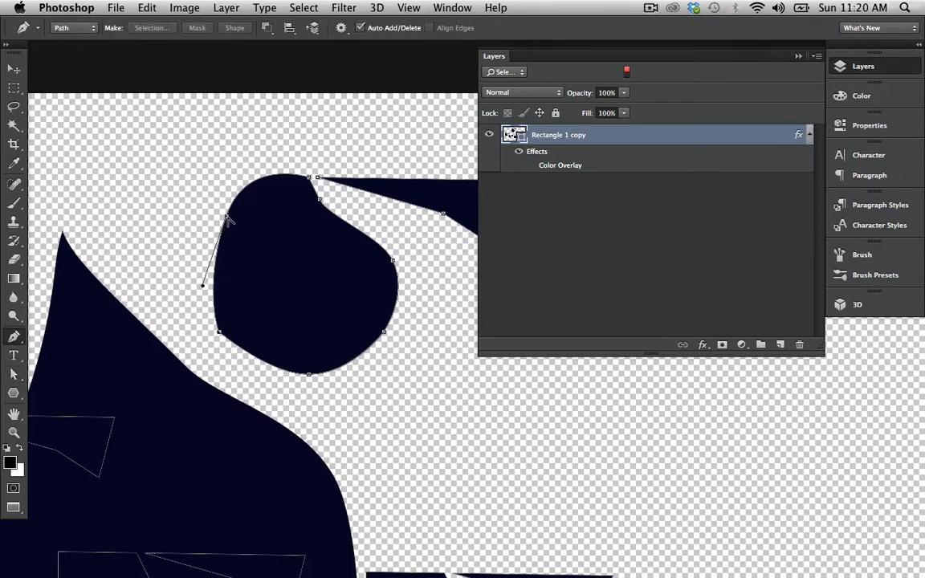
alt+click(227, 217)
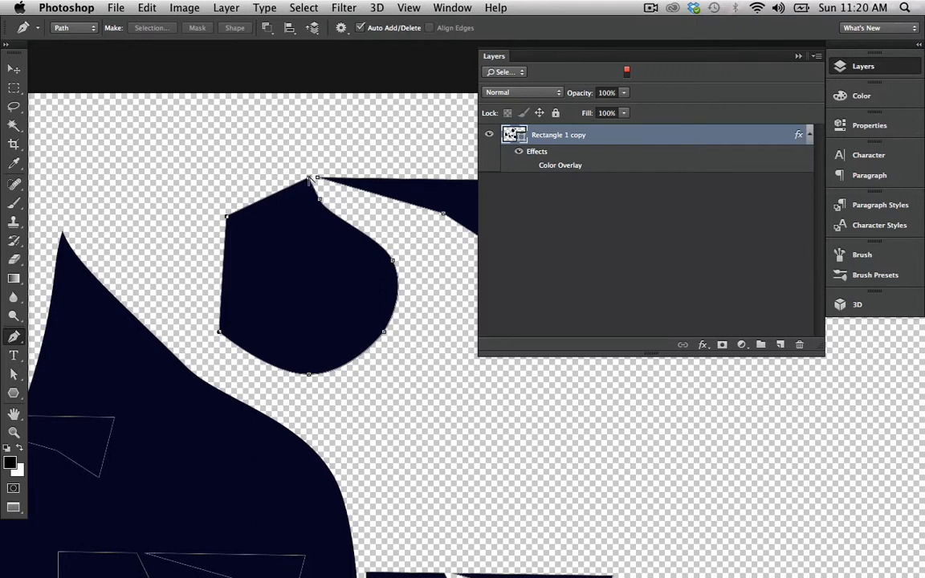
click(318, 200)
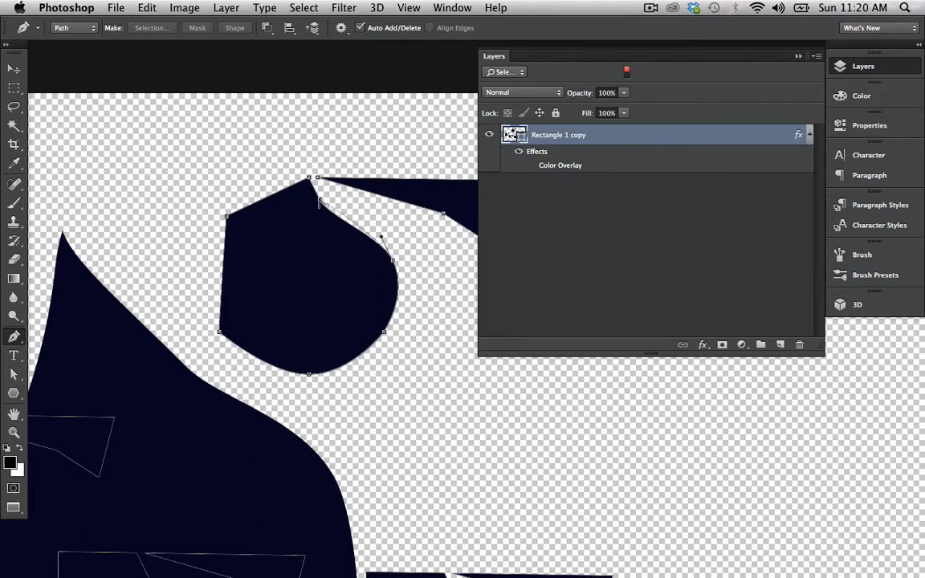
alt+click(393, 261)
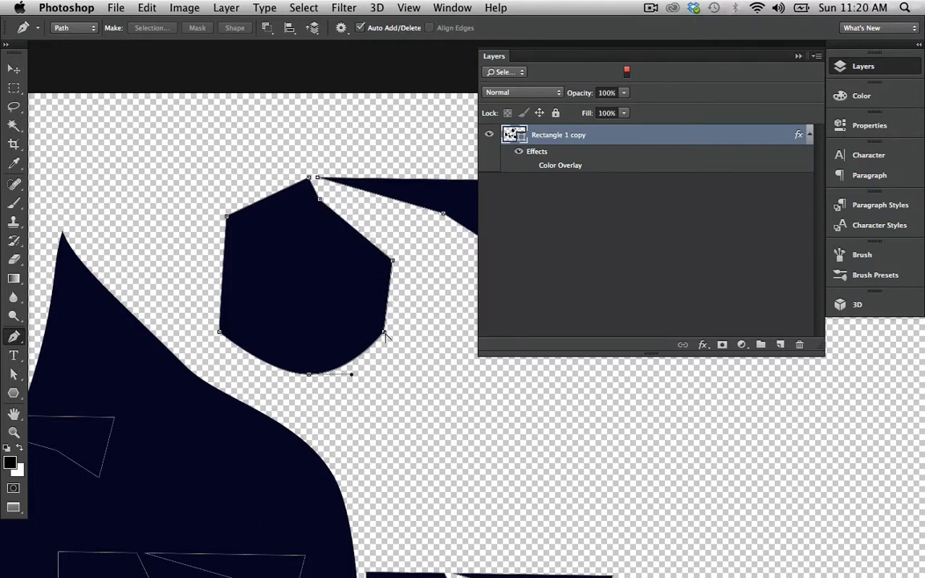
alt+click(309, 373)
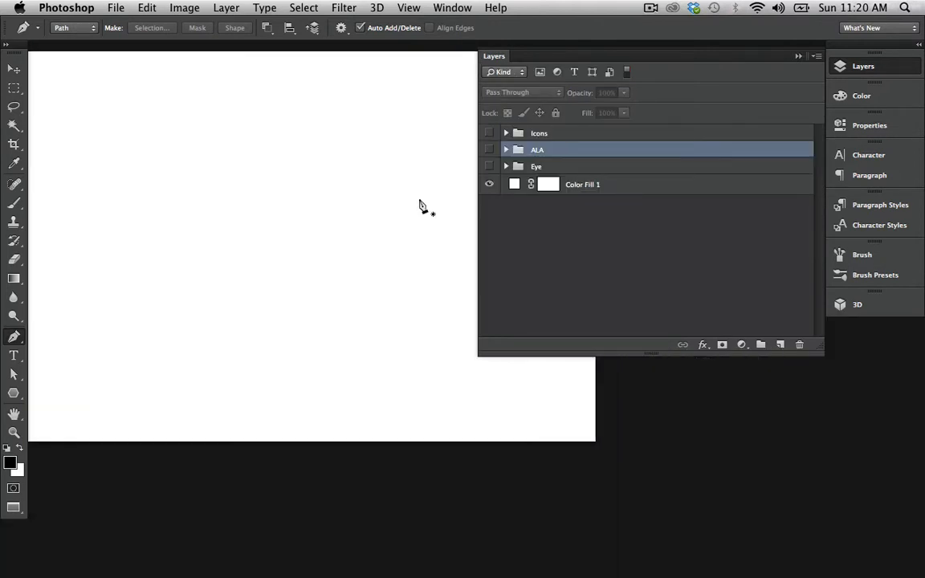
- Switch to the document with the Icons, ALA and Eye groups and show the Eye group's artwork
click(488, 166)
scroll(396, 233, right, 5)
super+click(396, 234)
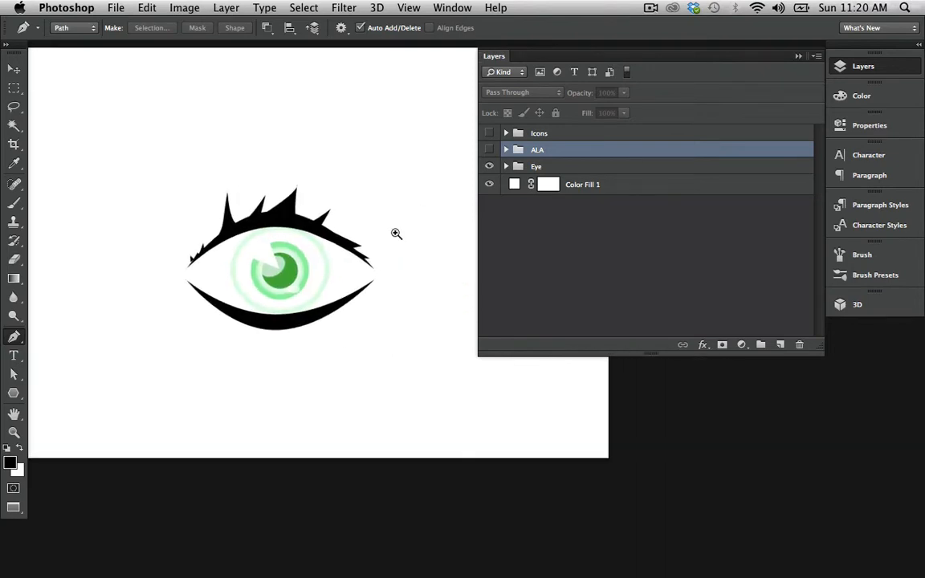
super+click(396, 233)
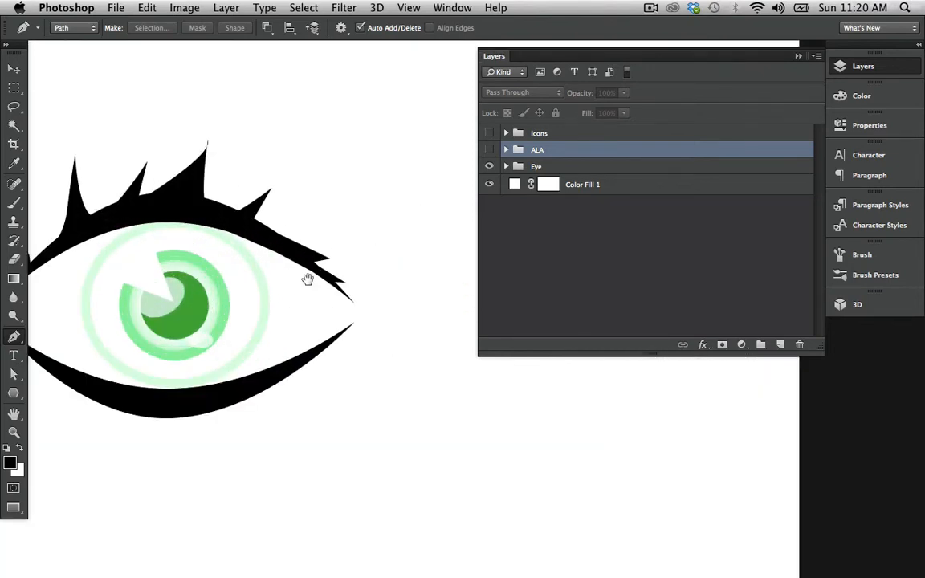
drag(307, 278, 401, 247)
alt+click(368, 260)
- Move the Eye group toward the canvas's upper left and scale it down to a tiny size about its center
click(533, 167)
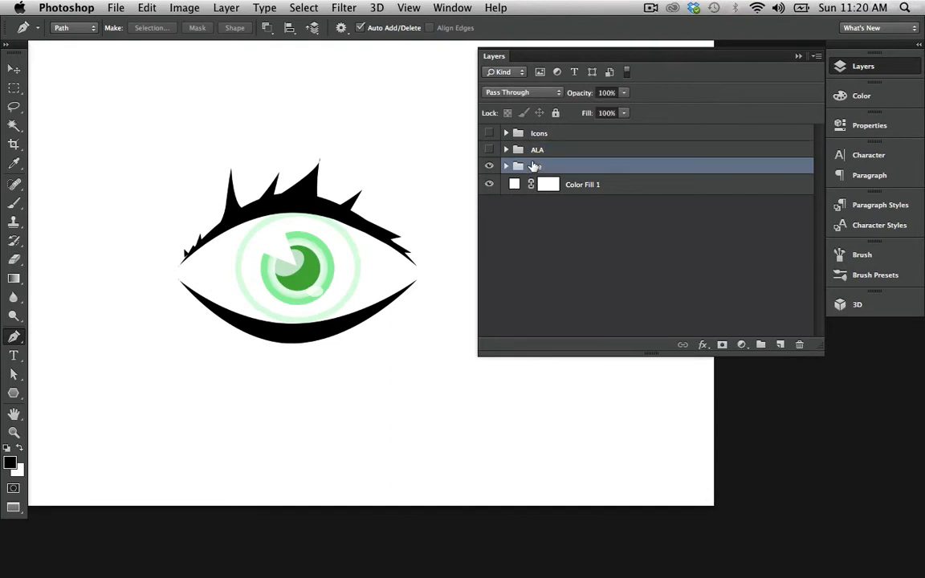
key(v)
drag(418, 206, 358, 158)
key(super+t)
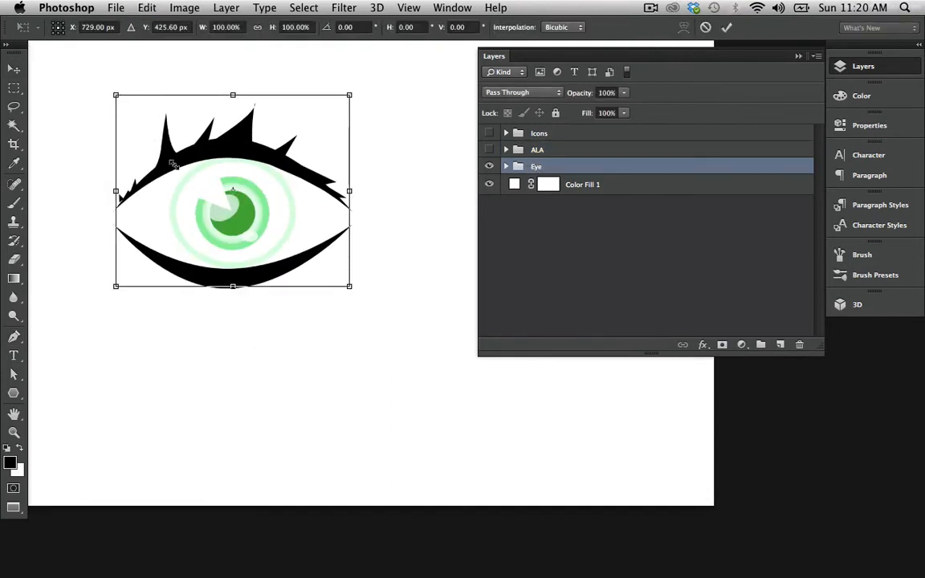
drag(197, 178, 207, 188)
key(Return)
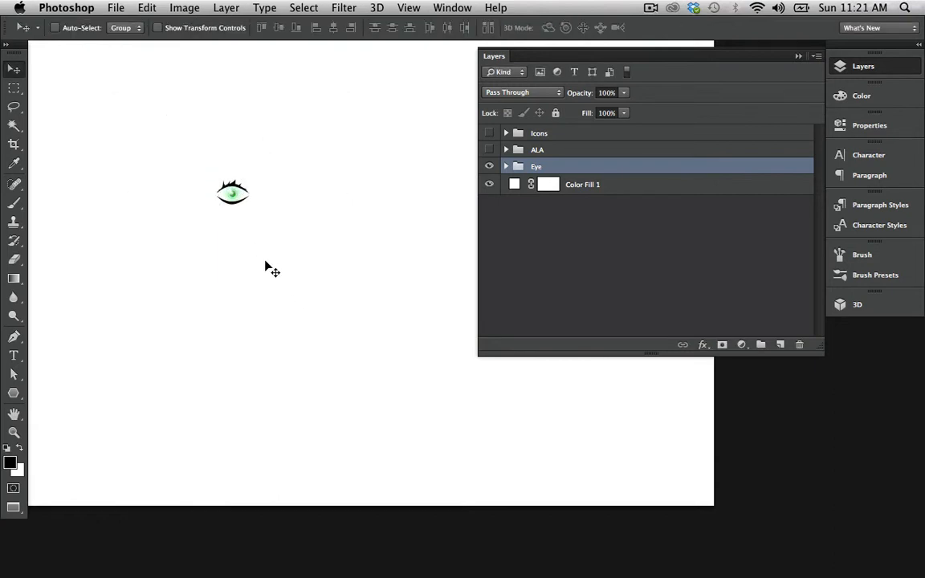
- Scale the tiny Eye group back up with Free Transform until it is slightly larger than it originally was
key(super+t)
drag(262, 209, 373, 287)
key(Return)
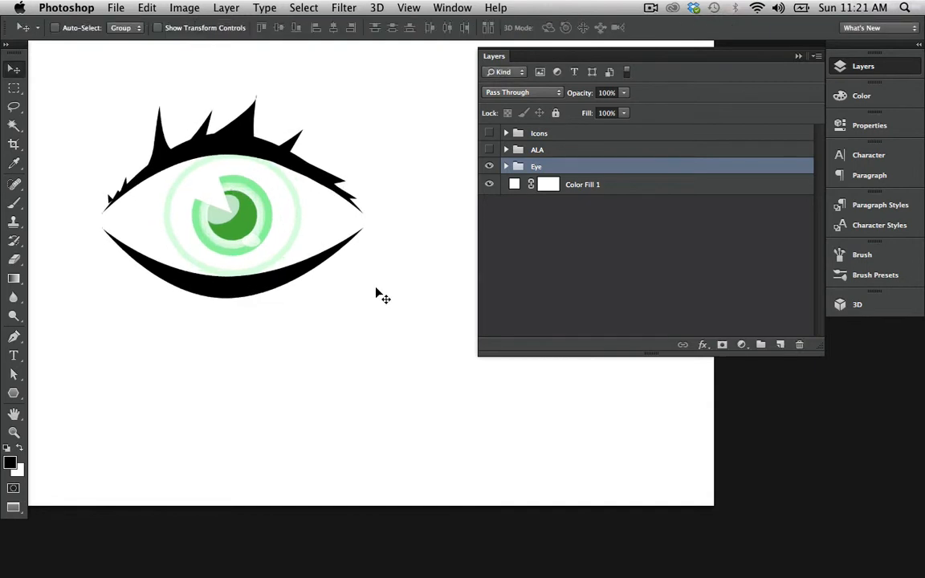
- Hide the Eye group and show the ALA group's whale logo artwork
click(488, 166)
click(488, 149)
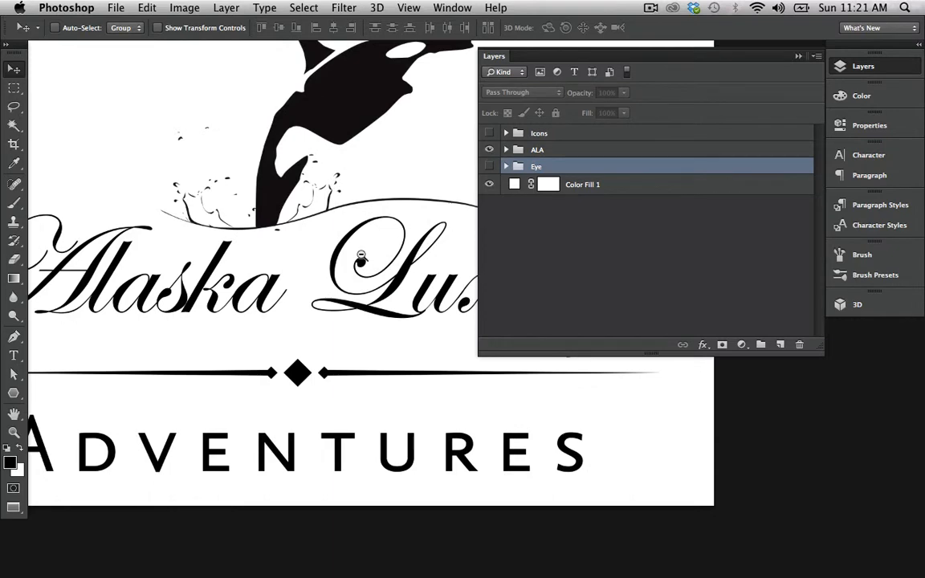
scroll(360, 253, down, 1)
scroll(360, 254, down, 3)
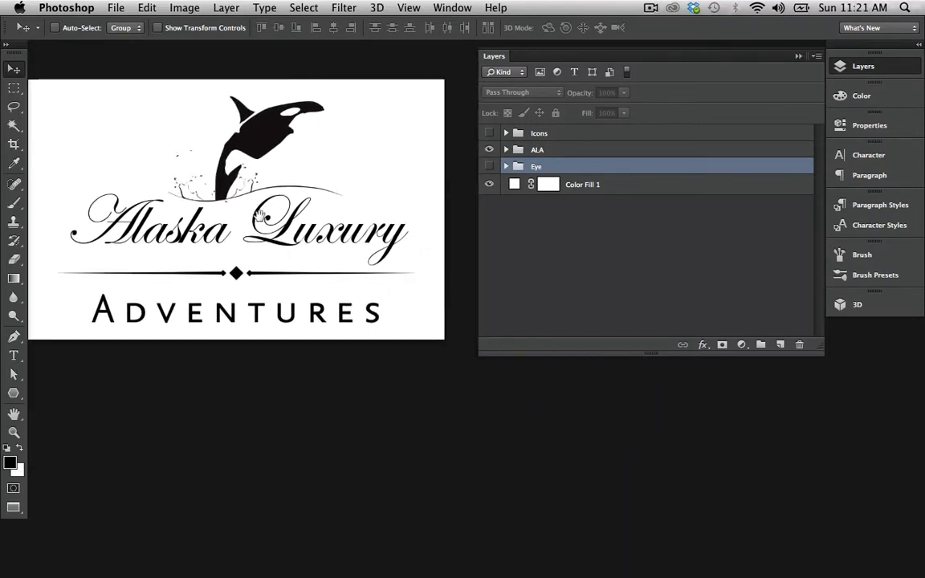
scroll(257, 217, up, 3)
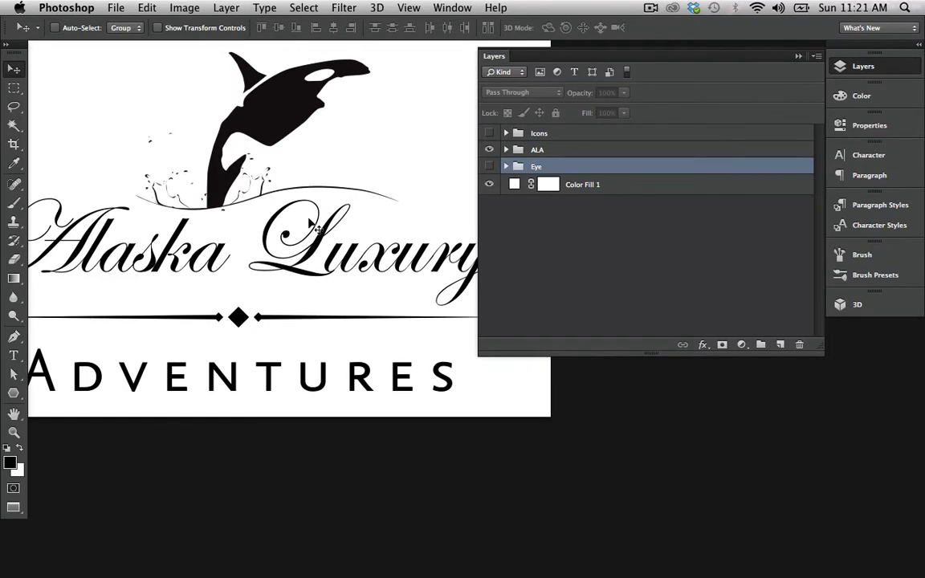
- Isolate the Shape 14 lettering layer and select the path of the letter L in "Luxury" with Path Selection
click(516, 150)
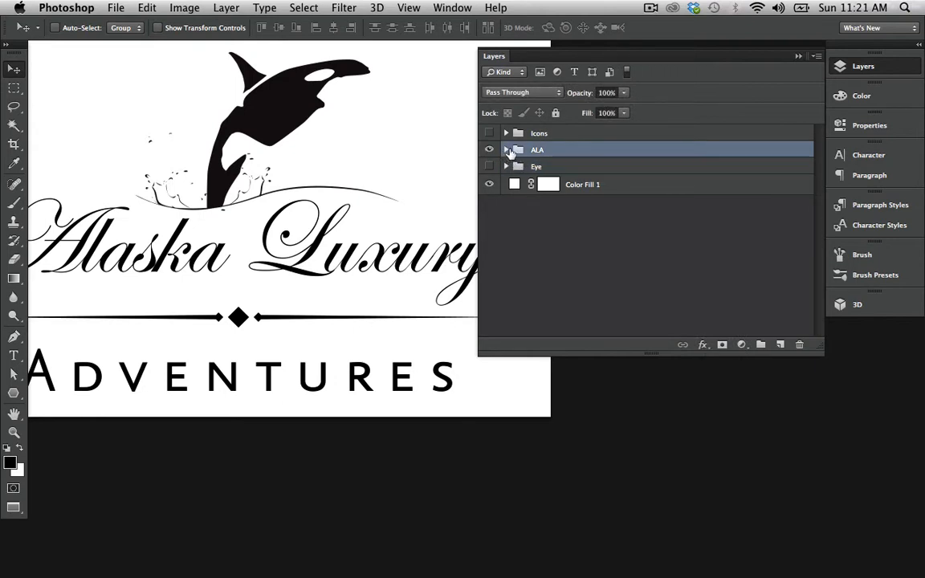
key(a)
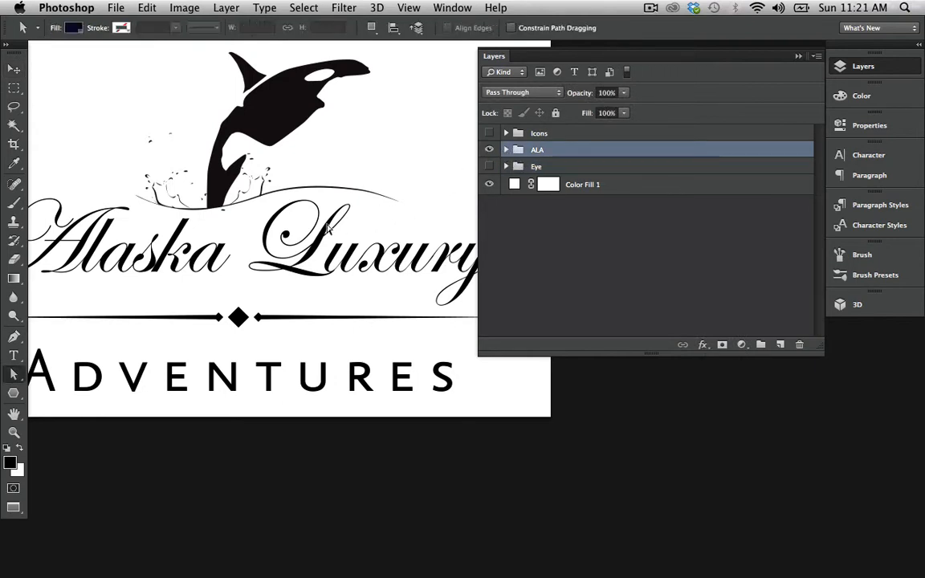
click(313, 203)
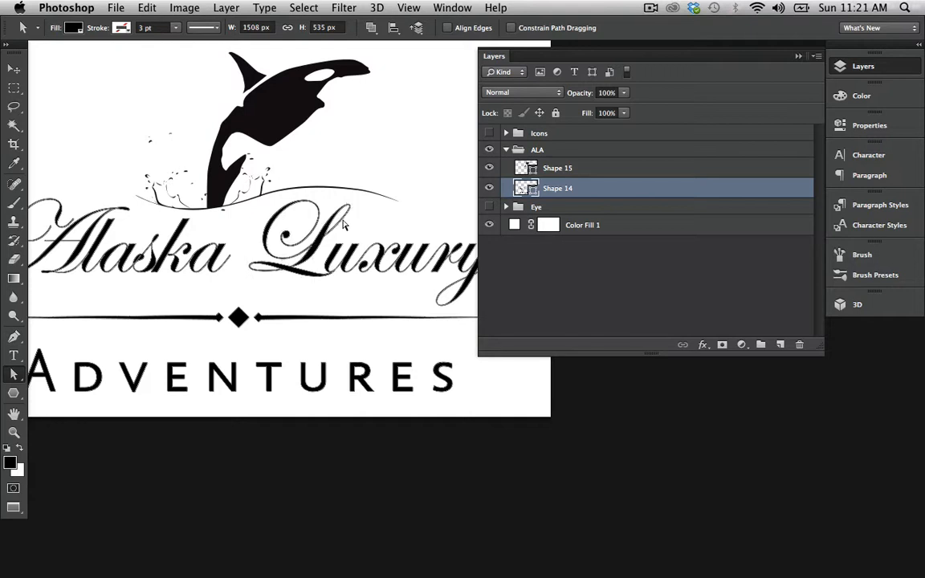
double_click(342, 219)
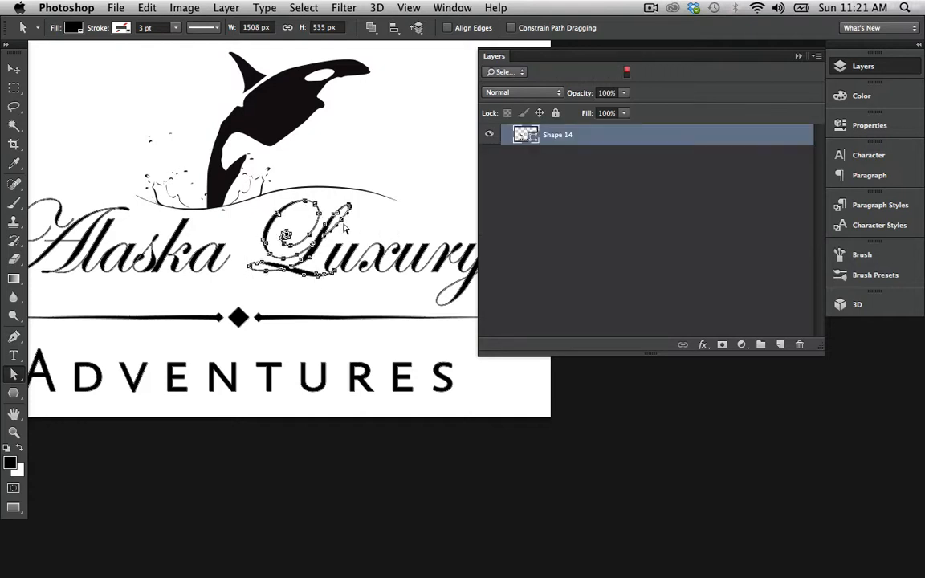
- Try stretching the upper tip of the letter L outward by its anchors, and undo the edit
drag(349, 206, 390, 202)
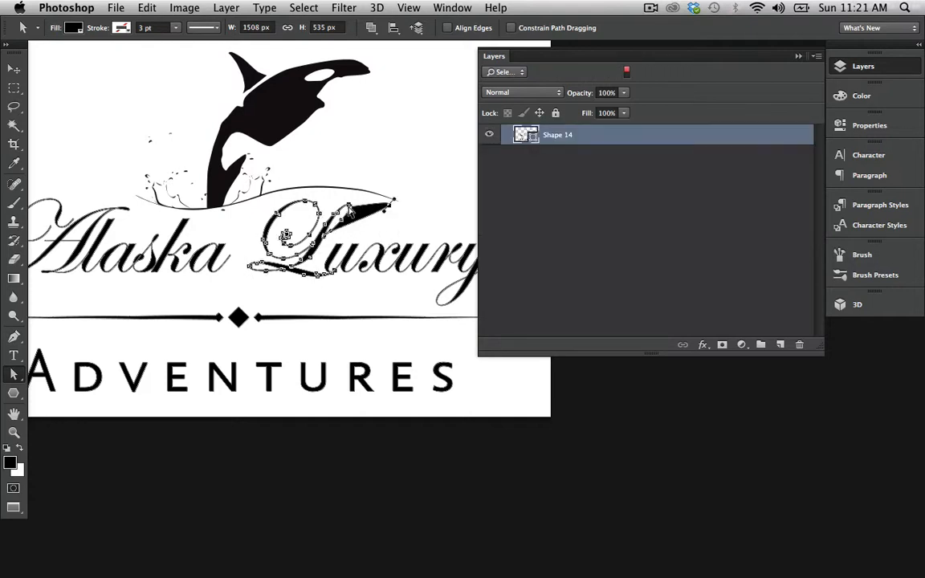
click(396, 234)
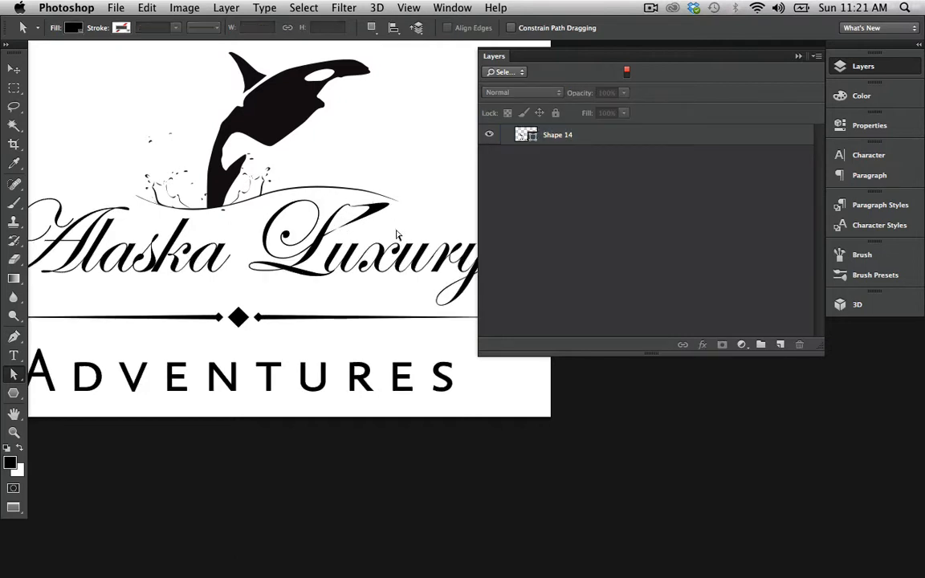
key(alt+super+z)
key(alt+super+z)
key(alt+super+z)
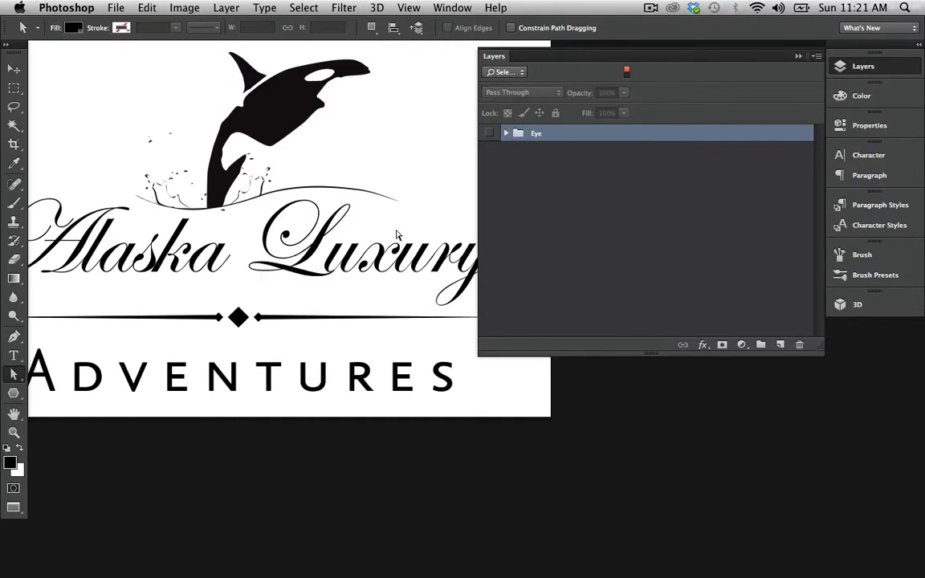
- Set the layer filter back to Kind to leave isolation, and collapse the ALA group
drag(303, 248, 335, 295)
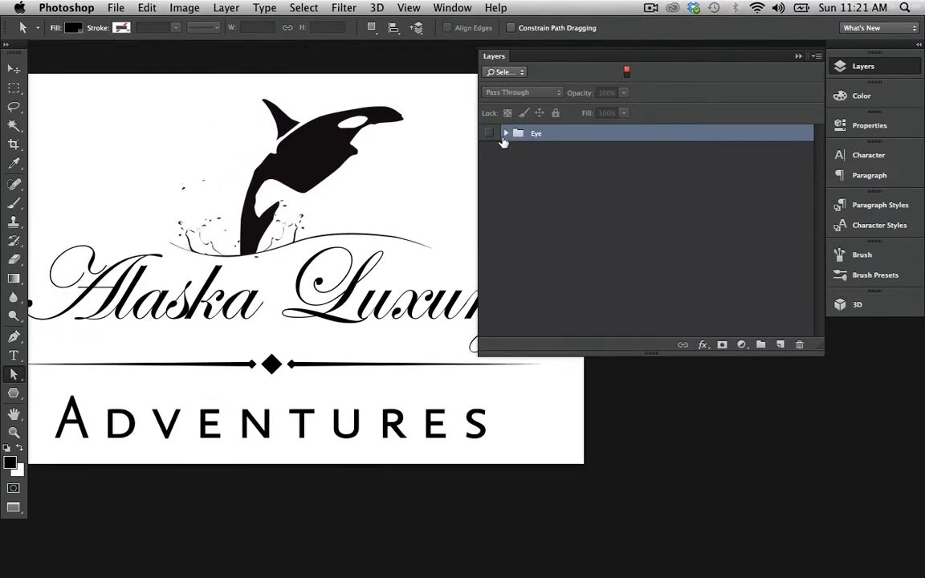
click(513, 72)
click(507, 16)
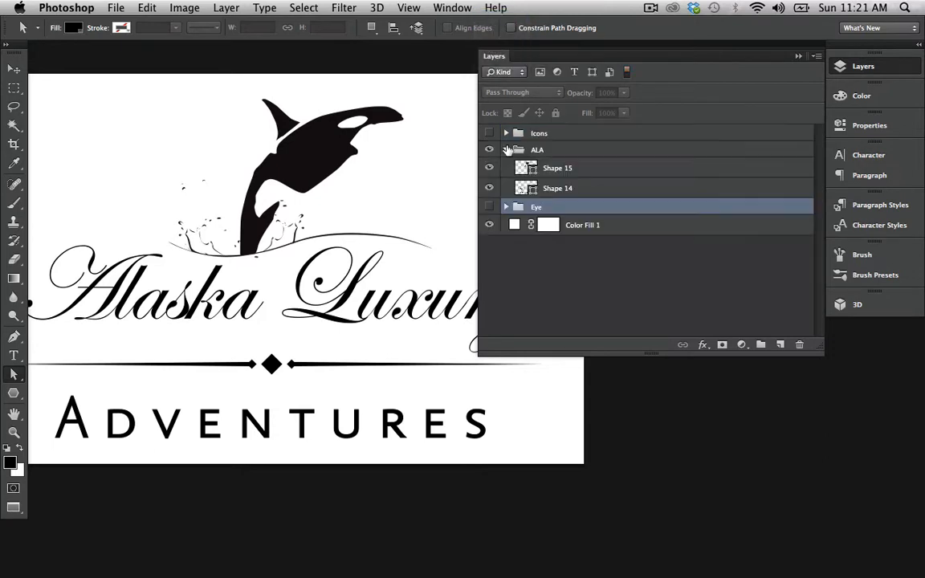
click(505, 150)
- Hide the ALA group, show the Icons group, and view the icons with the interface panels hidden
click(489, 150)
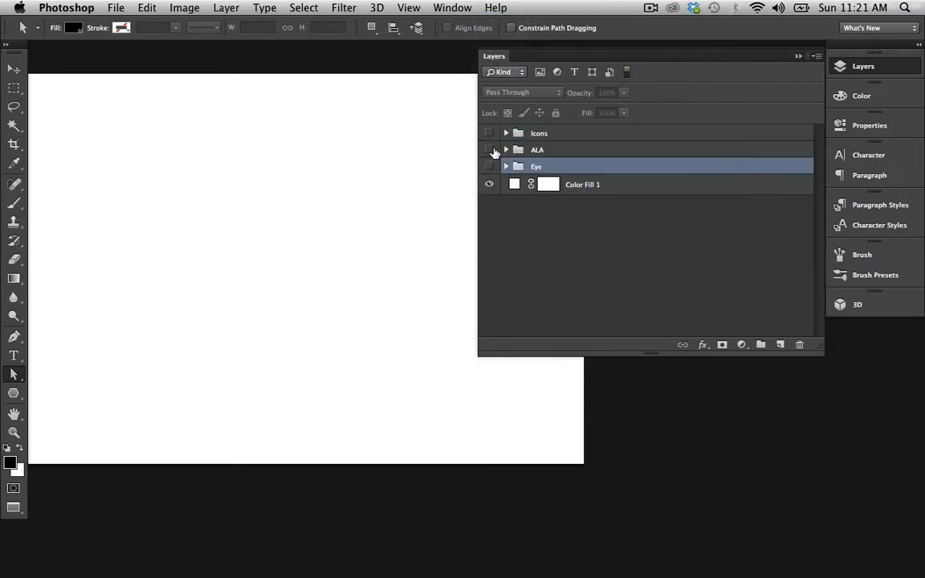
click(489, 133)
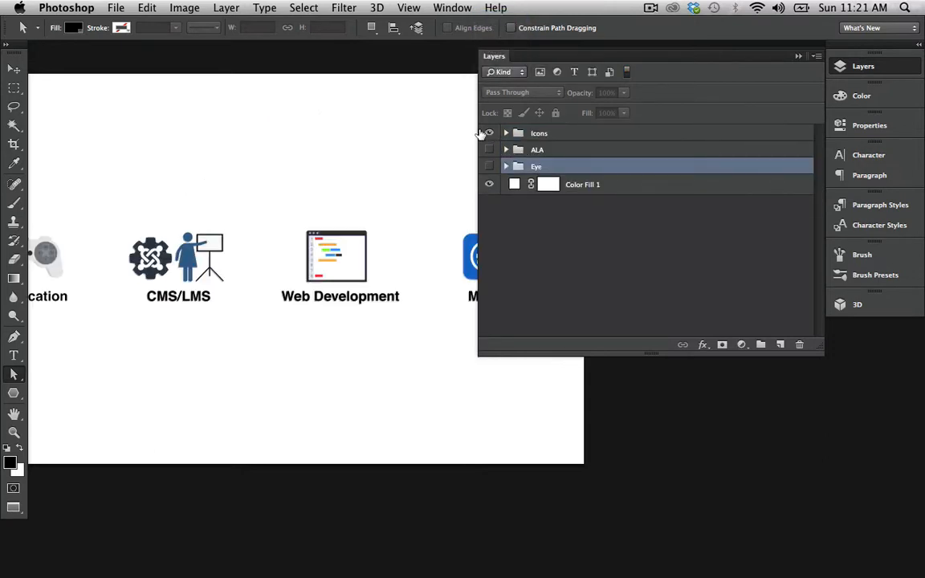
key(Tab)
super+click(351, 227)
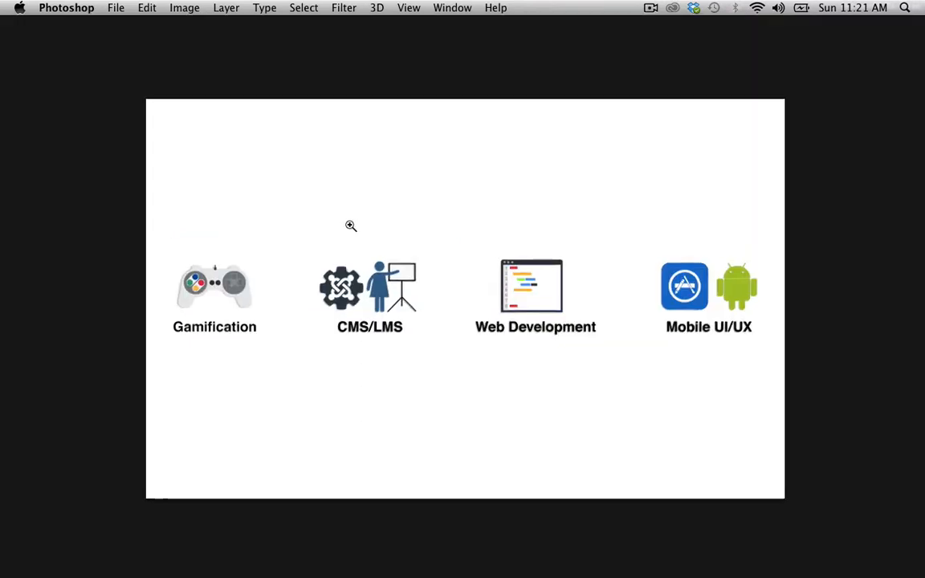
- Move the blue figure's body paths above the Web Development icon and pull the dress out into a long point
drag(381, 238, 371, 227)
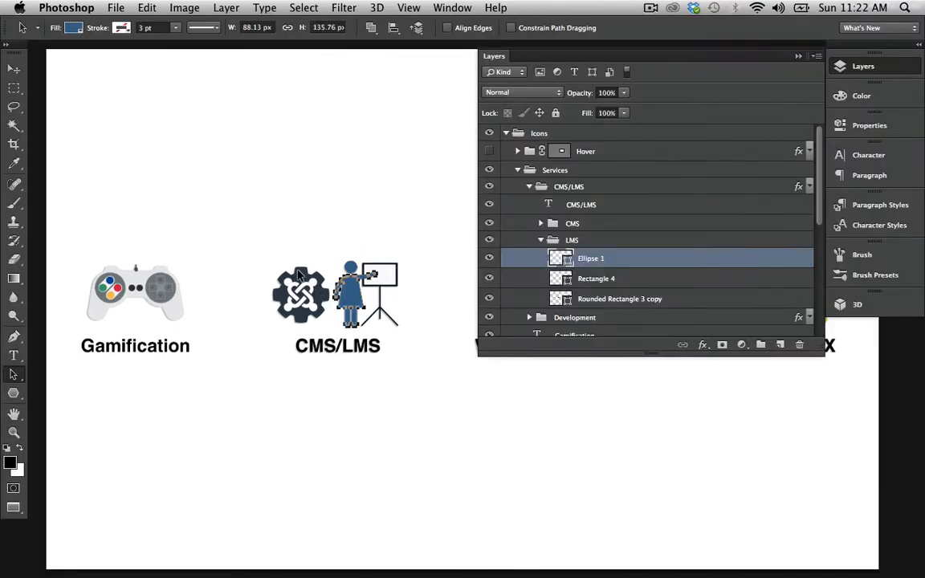
click(268, 242)
click(352, 285)
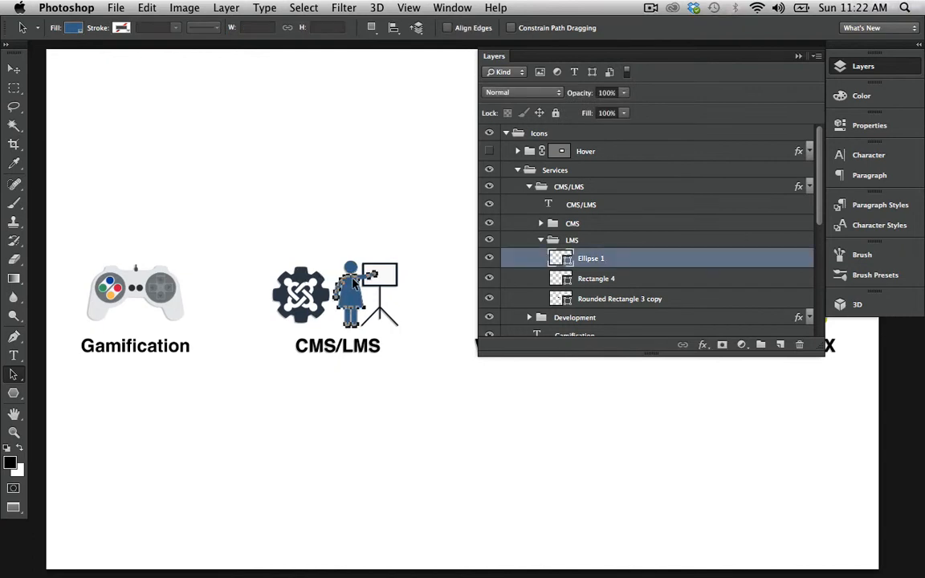
key(Tab)
drag(351, 285, 517, 187)
click(468, 185)
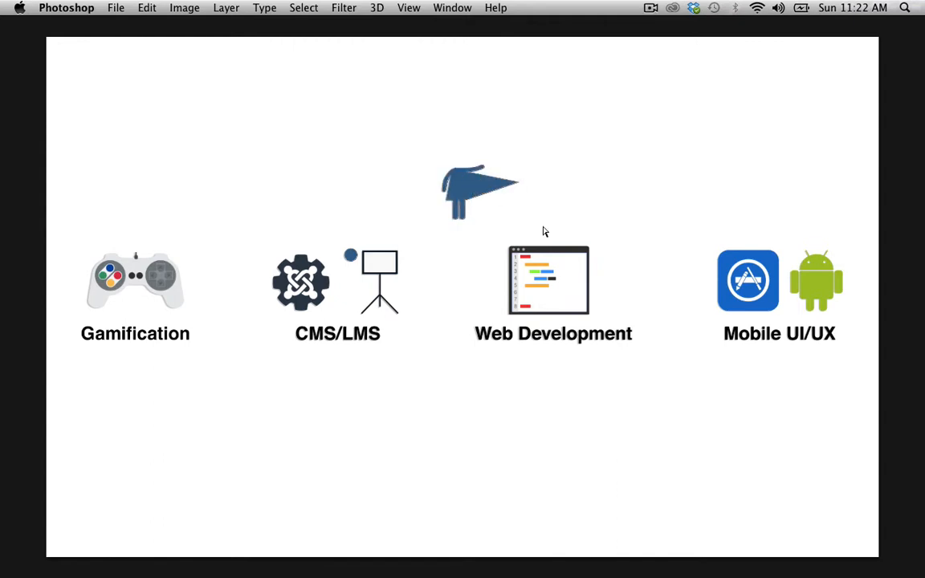